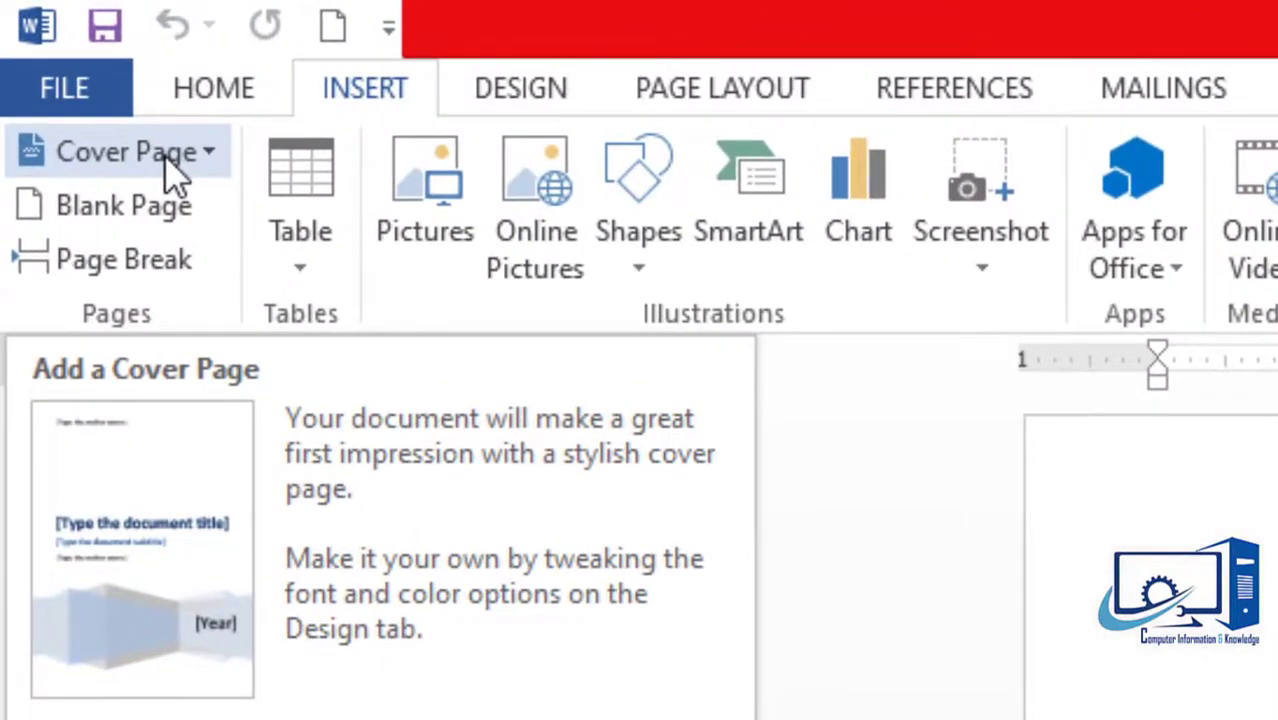
Insert the built-in cover page that has a green band, a black title bar and a train photograph.
{"action": "left_click", "coordinate": [163, 150]}
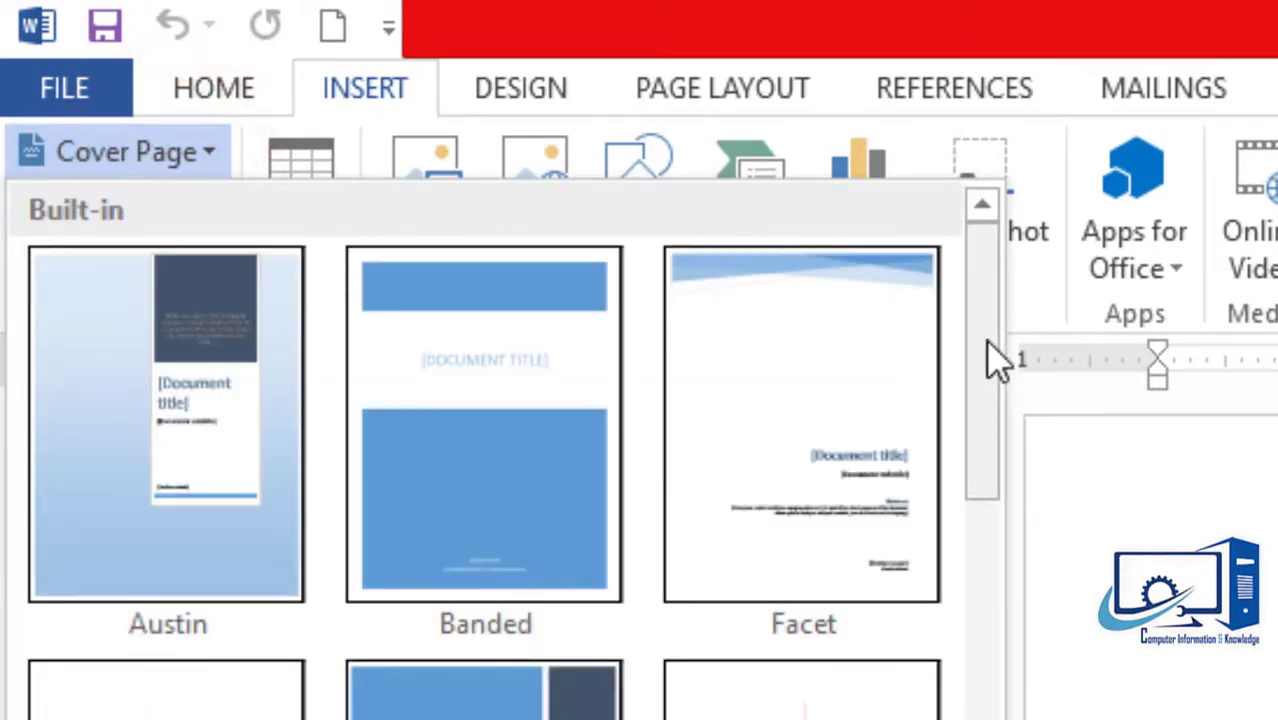
{"action": "left_click_drag", "start_coordinate": [997, 362], "coordinate": [1050, 543]}
{"action": "left_click", "coordinate": [803, 655]}
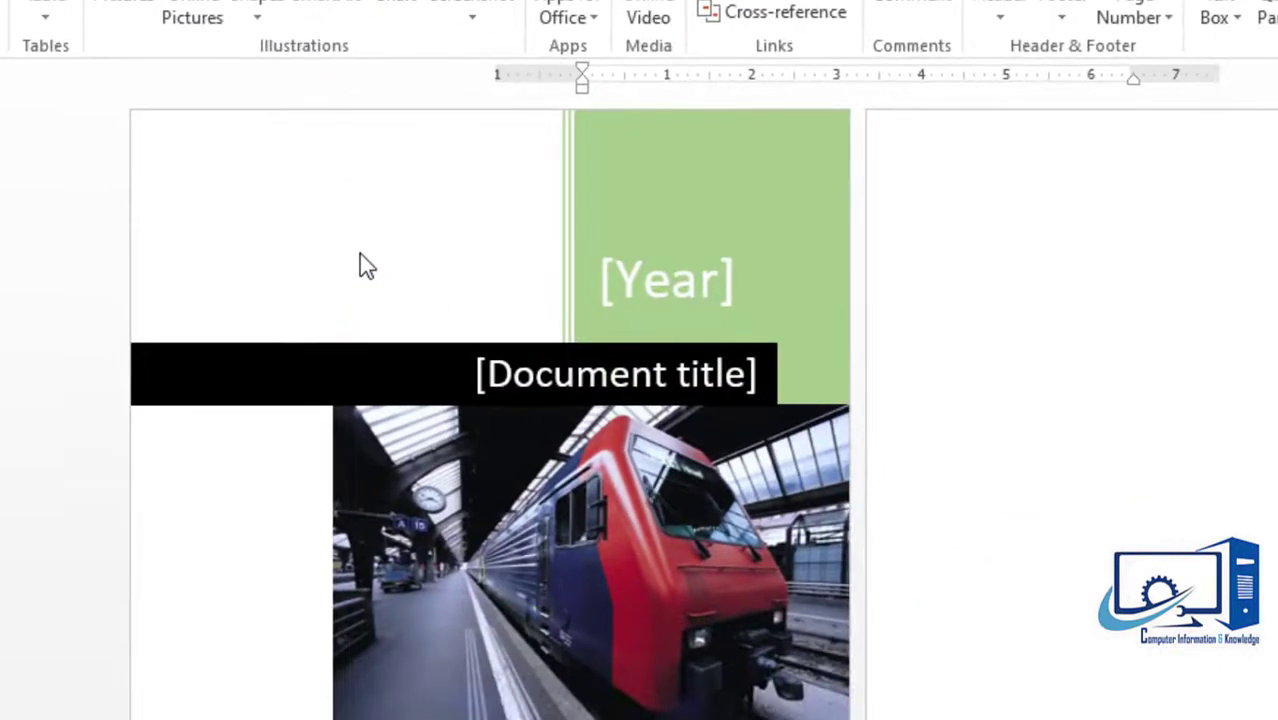
Set the cover page's Year field to 2020 by choosing September 13, 2020 as its date.
{"action": "left_click", "coordinate": [654, 277]}
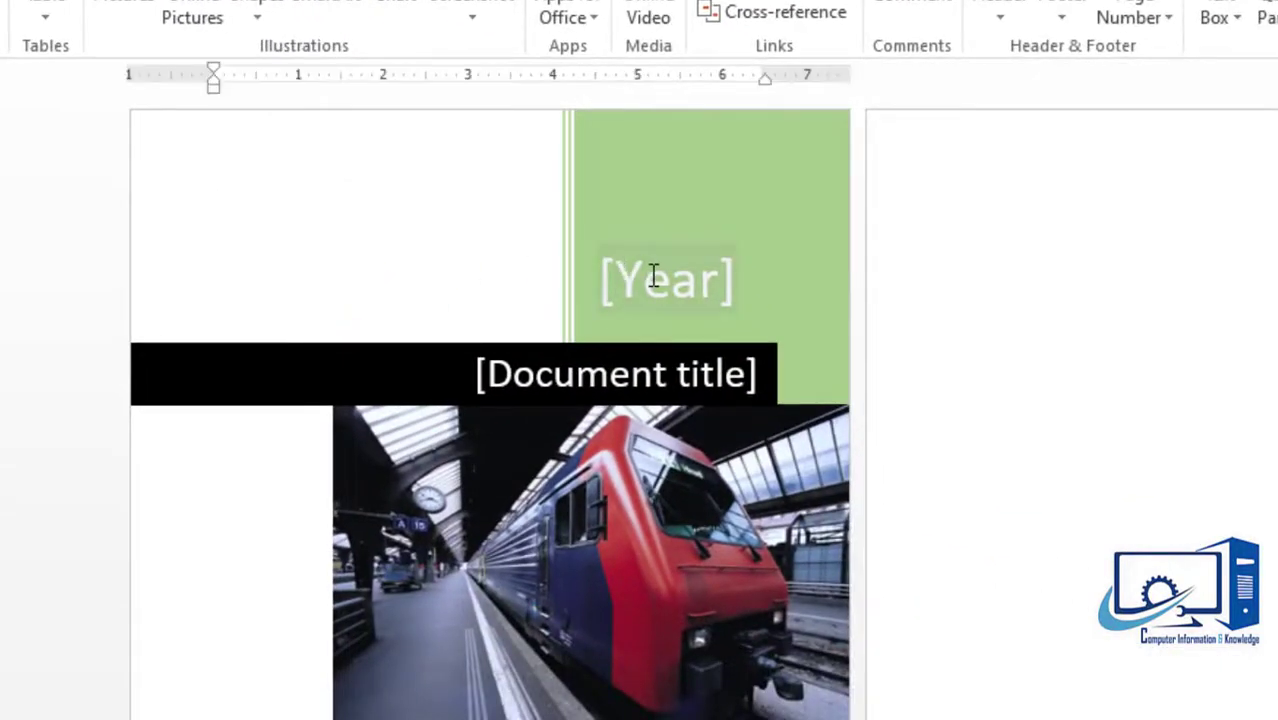
{"action": "left_click", "coordinate": [654, 277]}
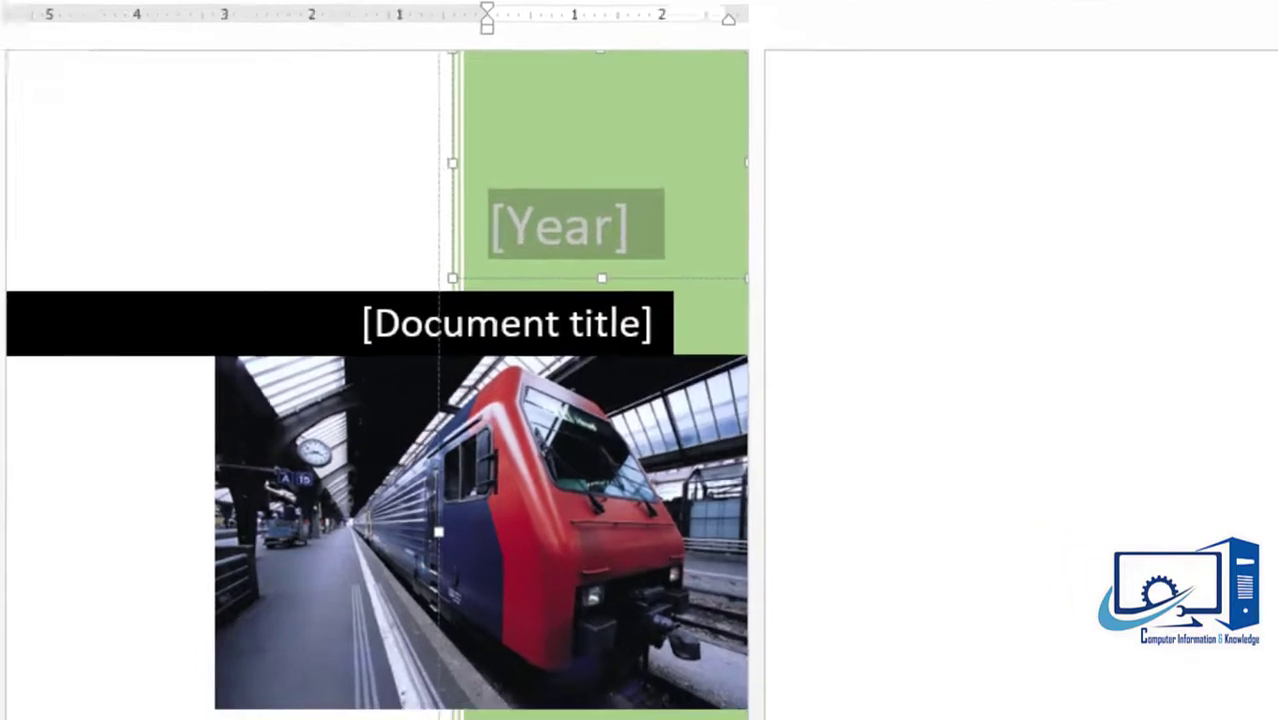
{"action": "mouse_move", "coordinate": [1070, 617]}
{"action": "left_mouse_down"}
{"action": "mouse_move", "coordinate": [980, 574]}
{"action": "mouse_move", "coordinate": [1064, 594]}
{"action": "left_mouse_up"}
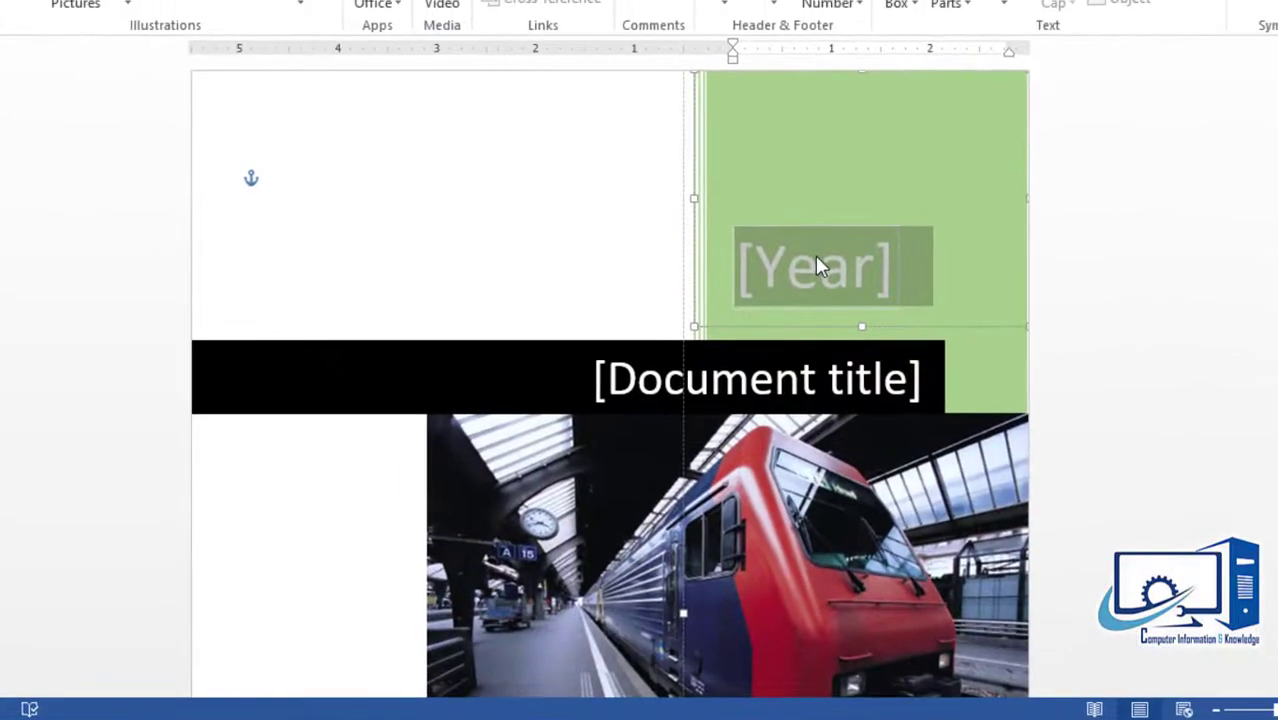
{"action": "left_click", "coordinate": [815, 255]}
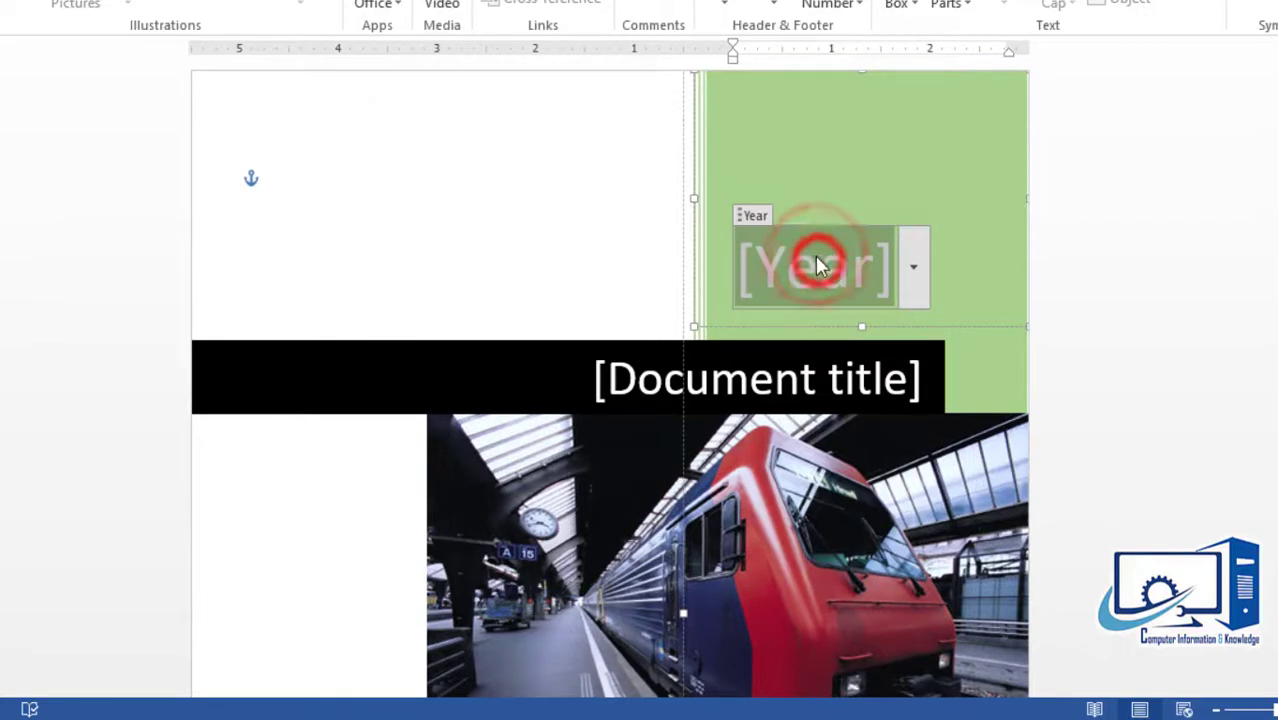
{"action": "left_click", "coordinate": [911, 270]}
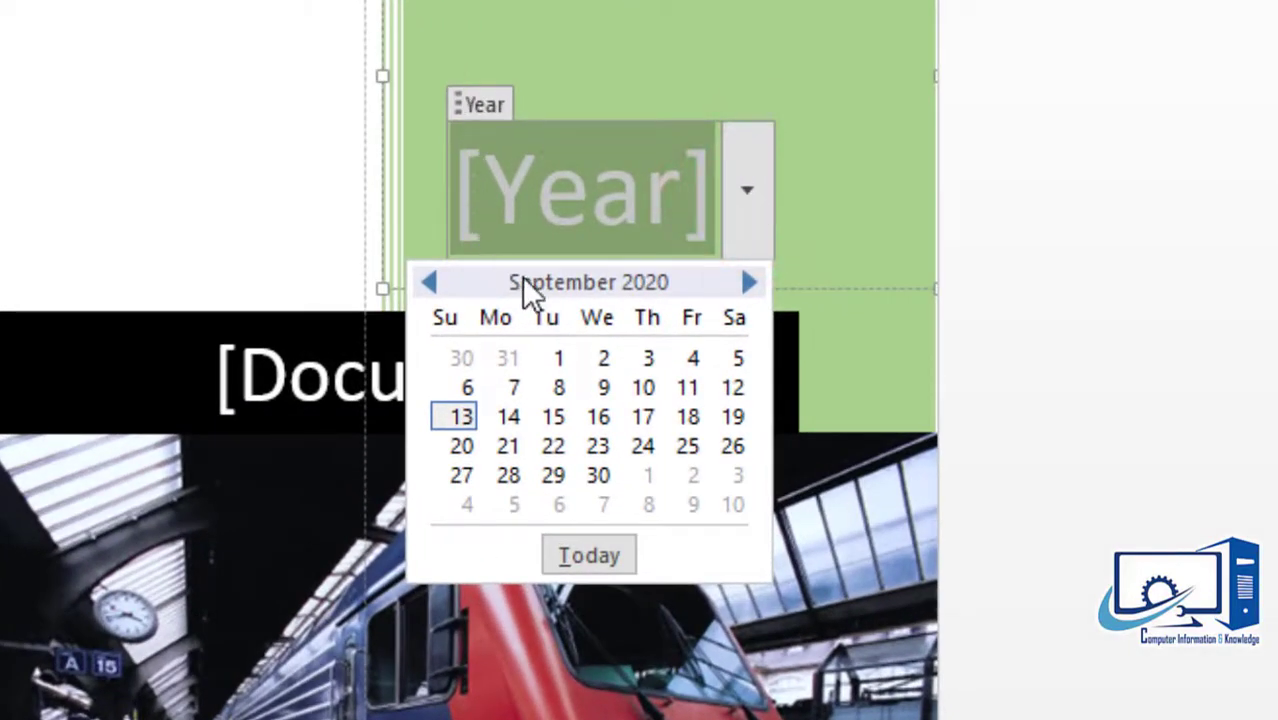
{"action": "left_click", "coordinate": [463, 412]}
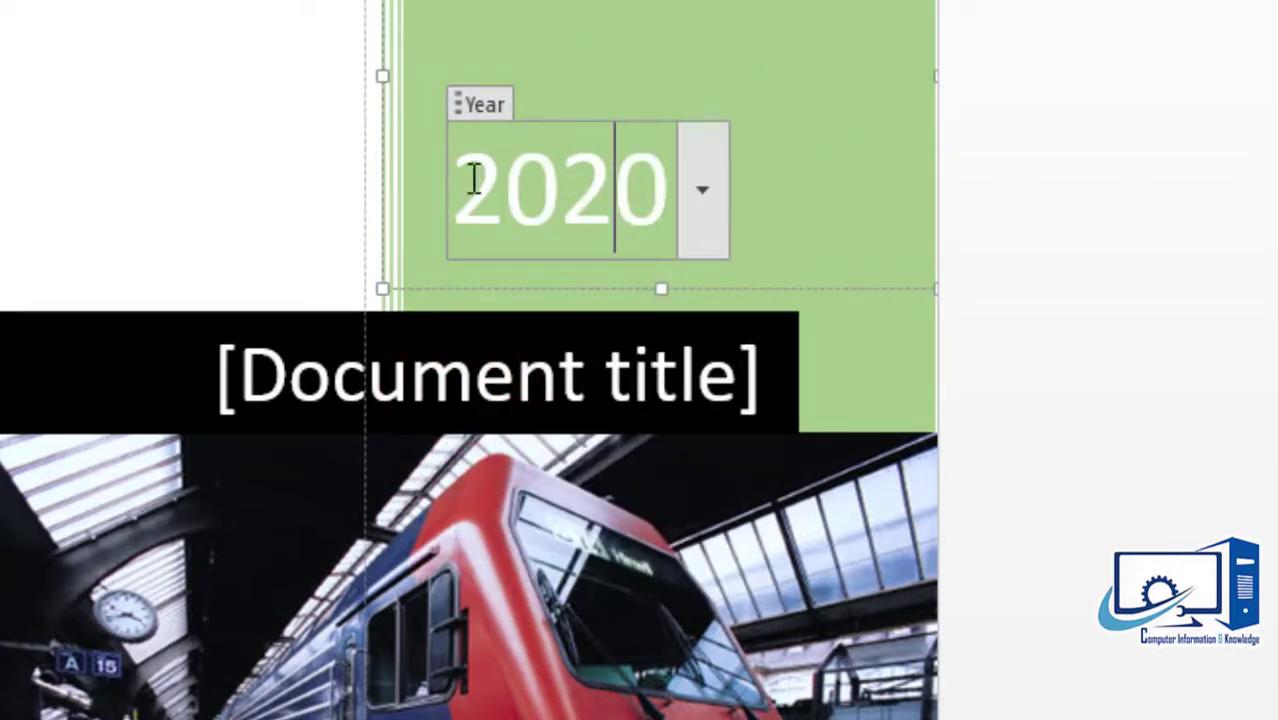
Replace the document title placeholder on the cover page with "My Book".
{"action": "left_click", "coordinate": [385, 402]}
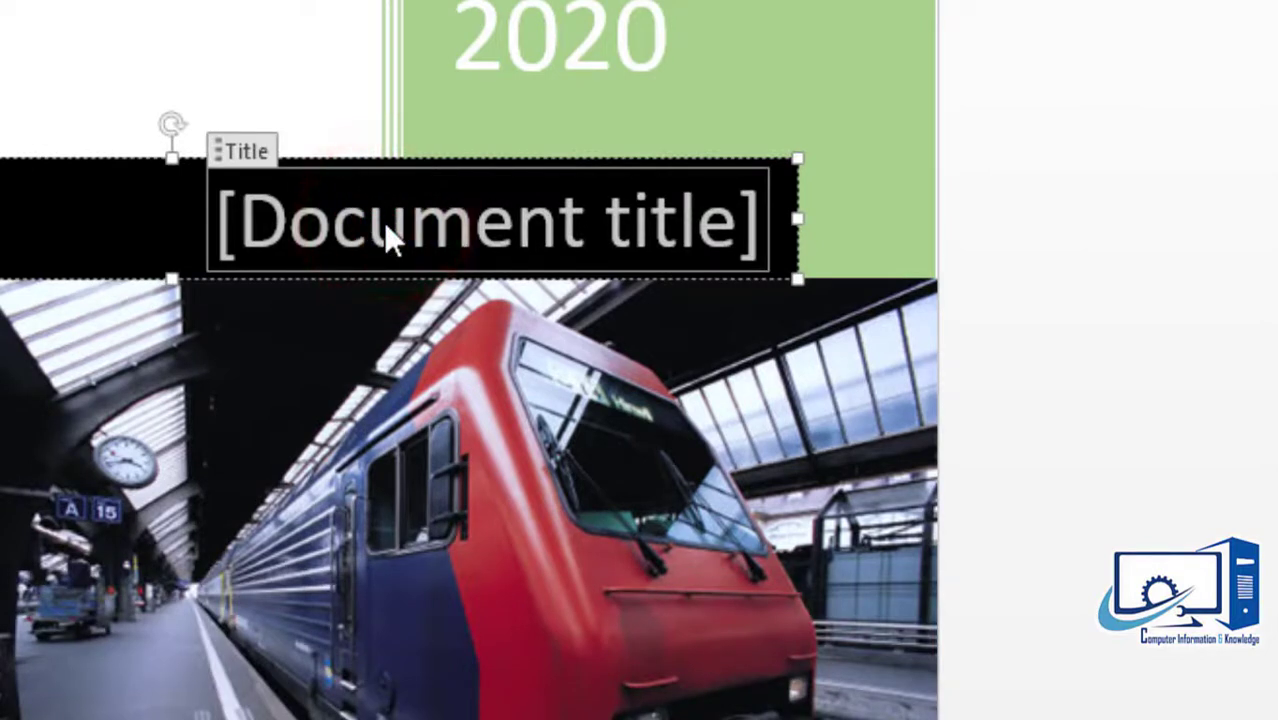
{"action": "left_click", "coordinate": [383, 221]}
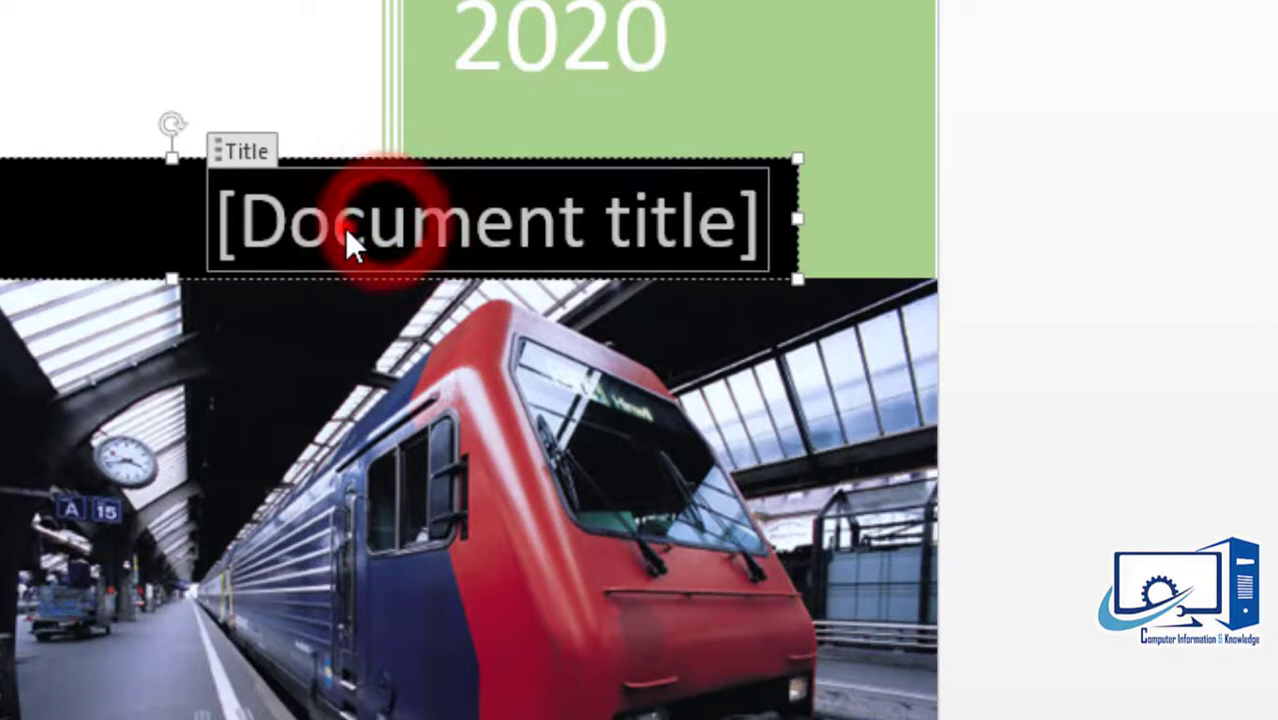
{"action": "left_click", "coordinate": [344, 227]}
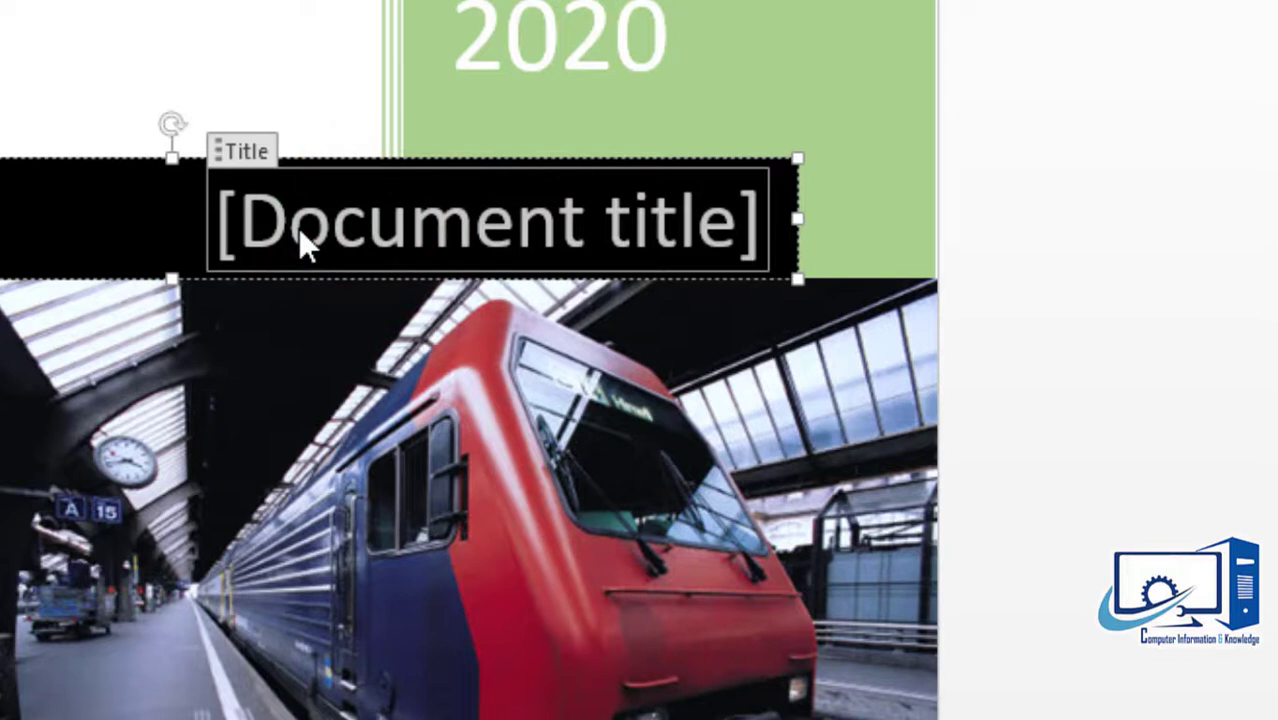
{"action": "type", "text": "My"}
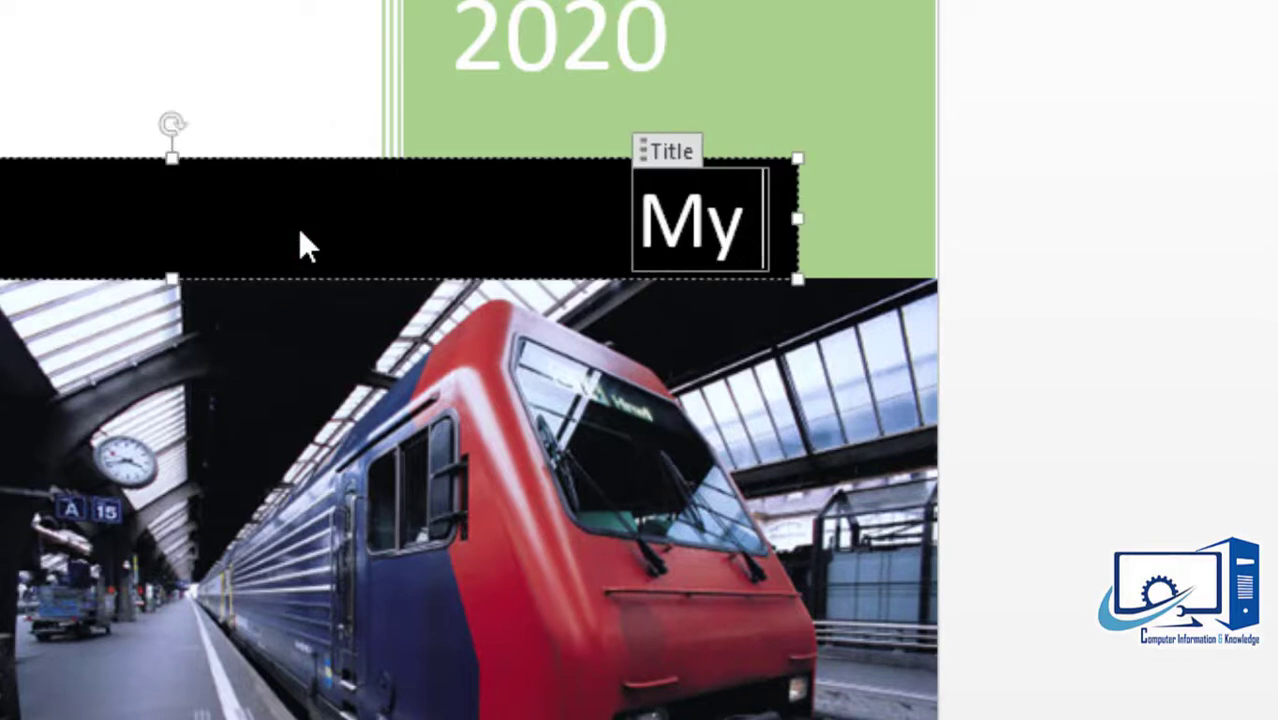
{"action": "type", "text": " Book"}
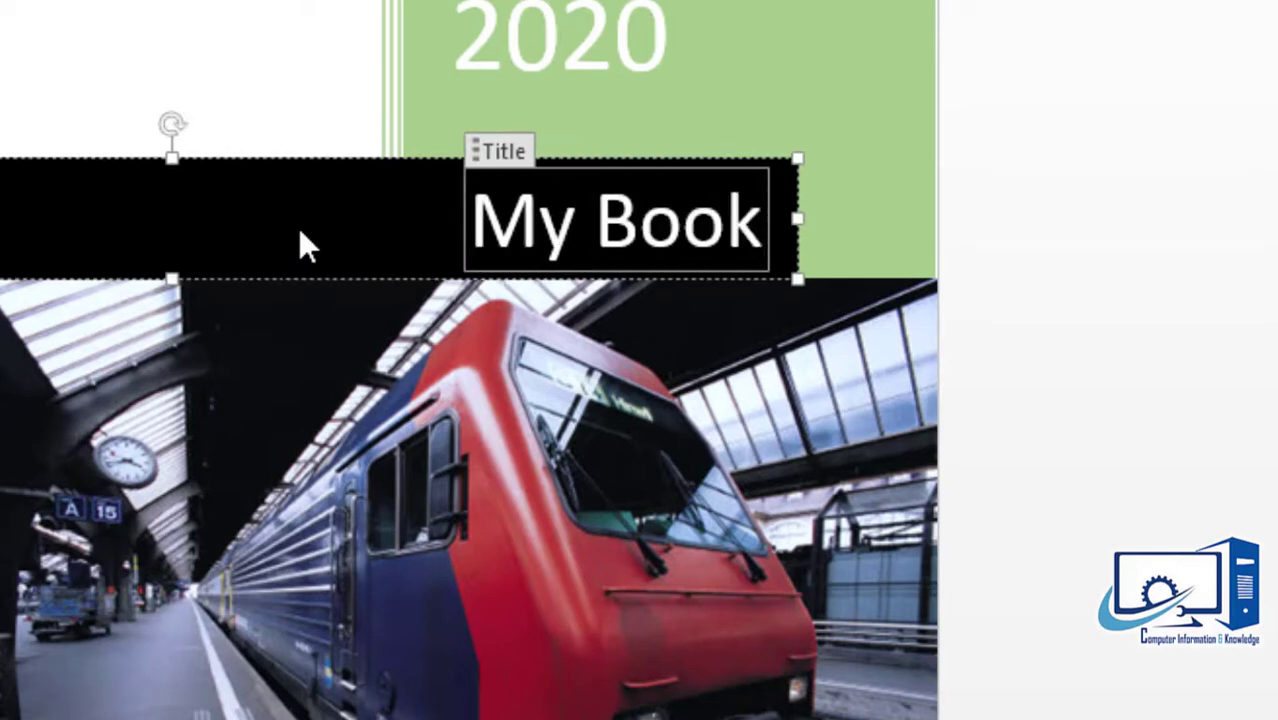
{"action": "left_click", "coordinate": [1273, 290]}
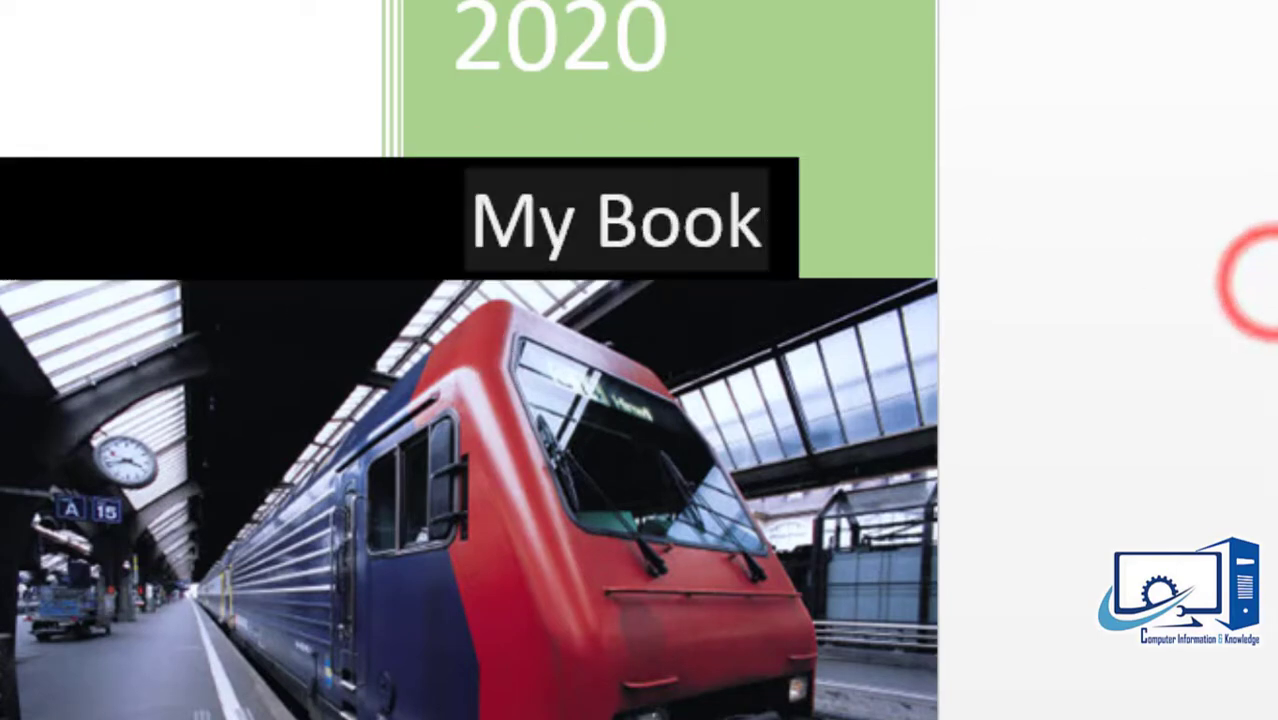
Replace the default author text near the bottom of the cover page with the author's name.
{"action": "scroll", "coordinate": [1273, 290], "scroll_direction": "down", "scroll_amount": 1}
{"action": "scroll", "coordinate": [1127, 180], "scroll_direction": "down", "scroll_amount": 5}
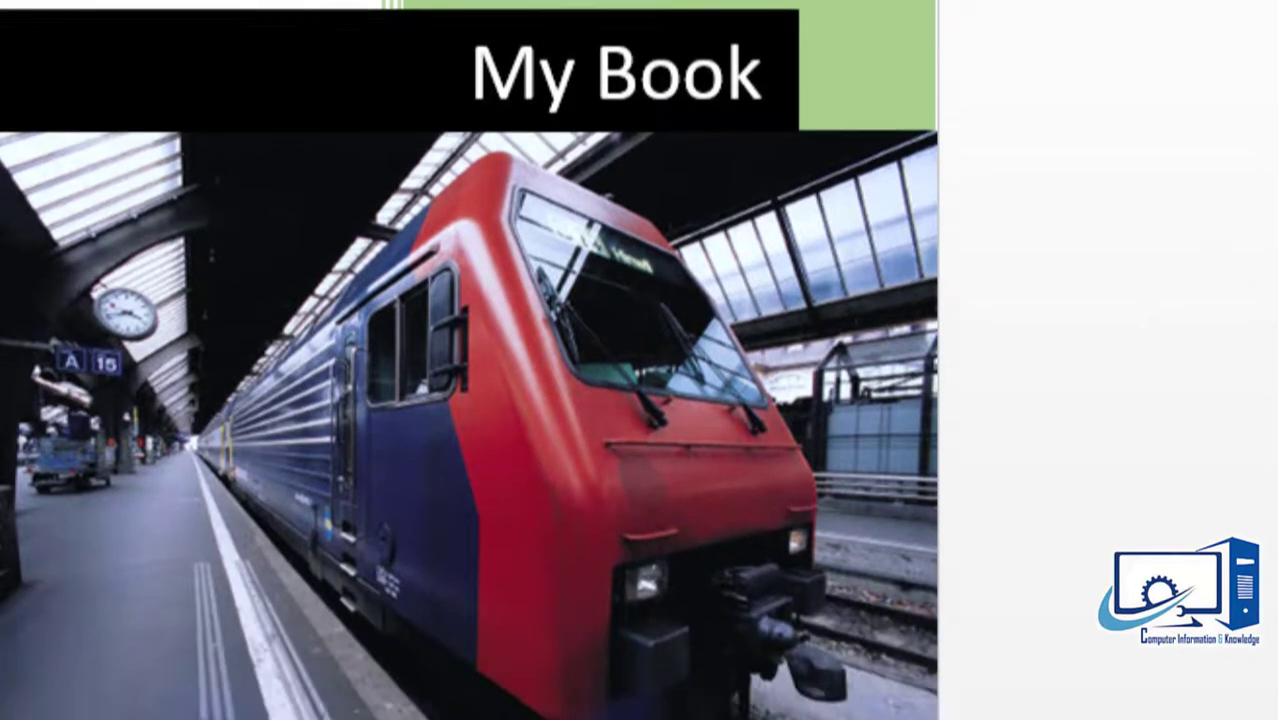
{"action": "left_click", "coordinate": [440, 282]}
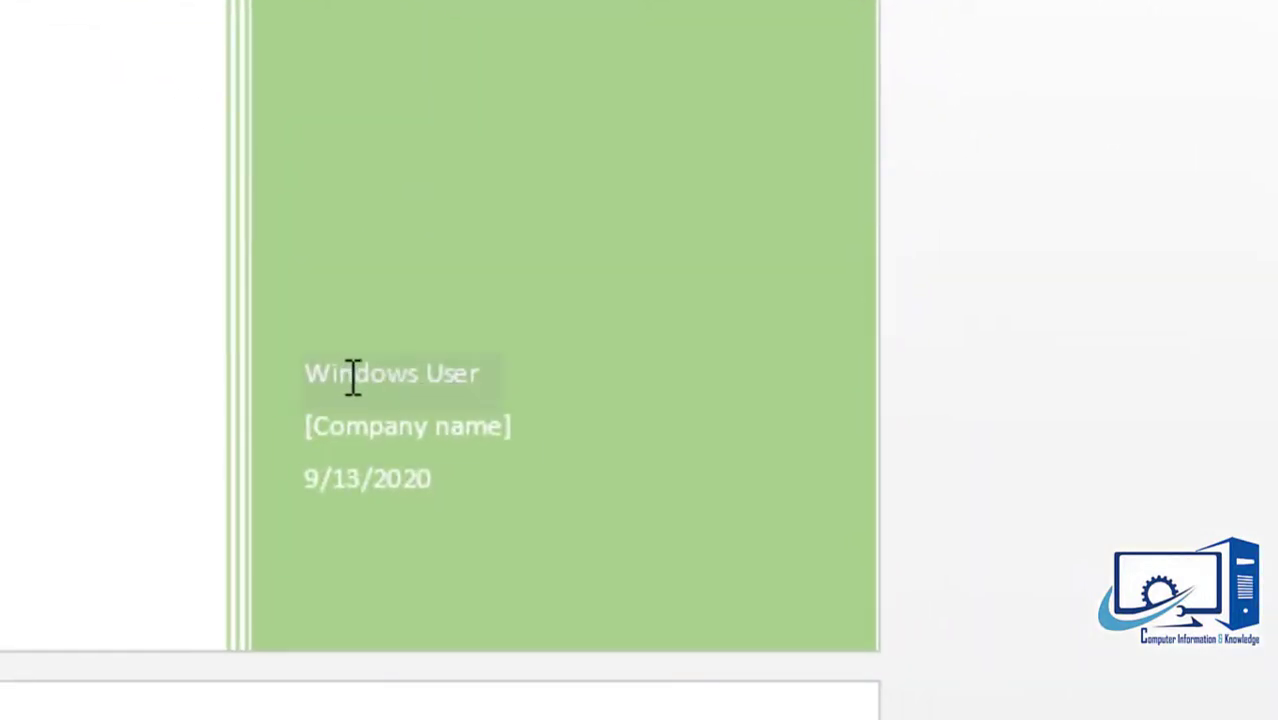
{"action": "left_click", "coordinate": [428, 400]}
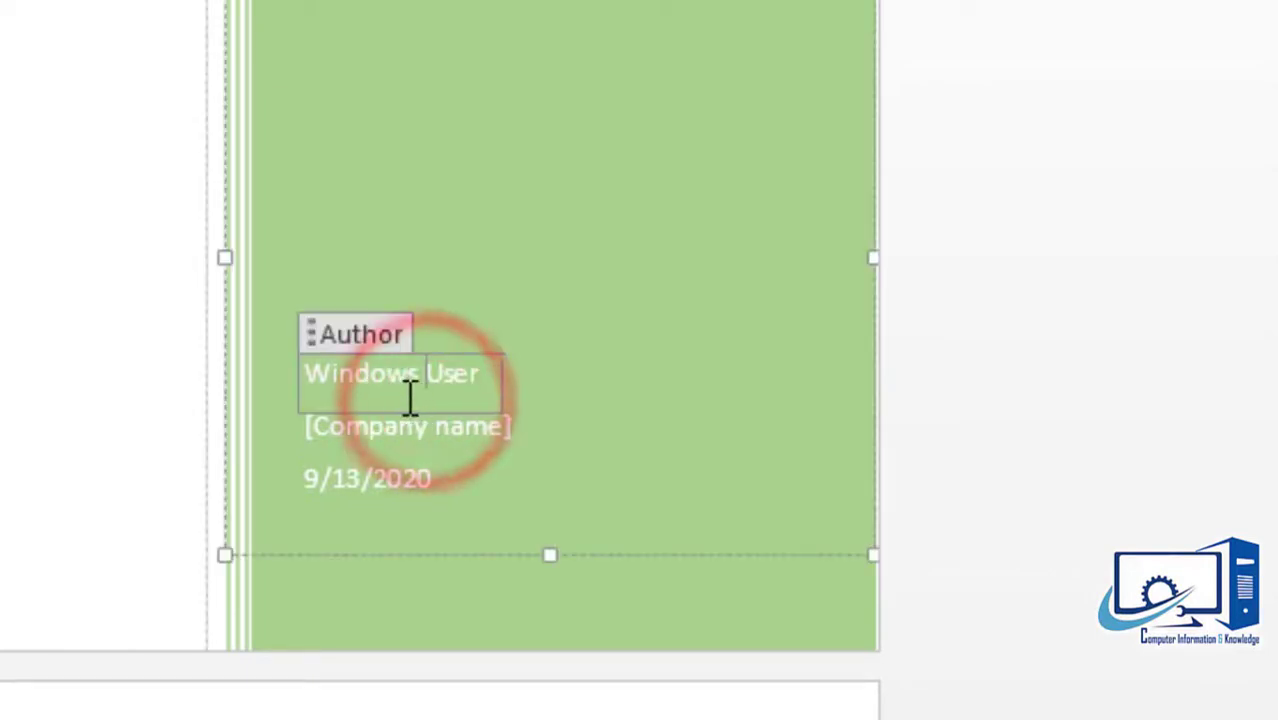
{"action": "key", "text": "ctrl+a"}
{"action": "left_click", "coordinate": [408, 394]}
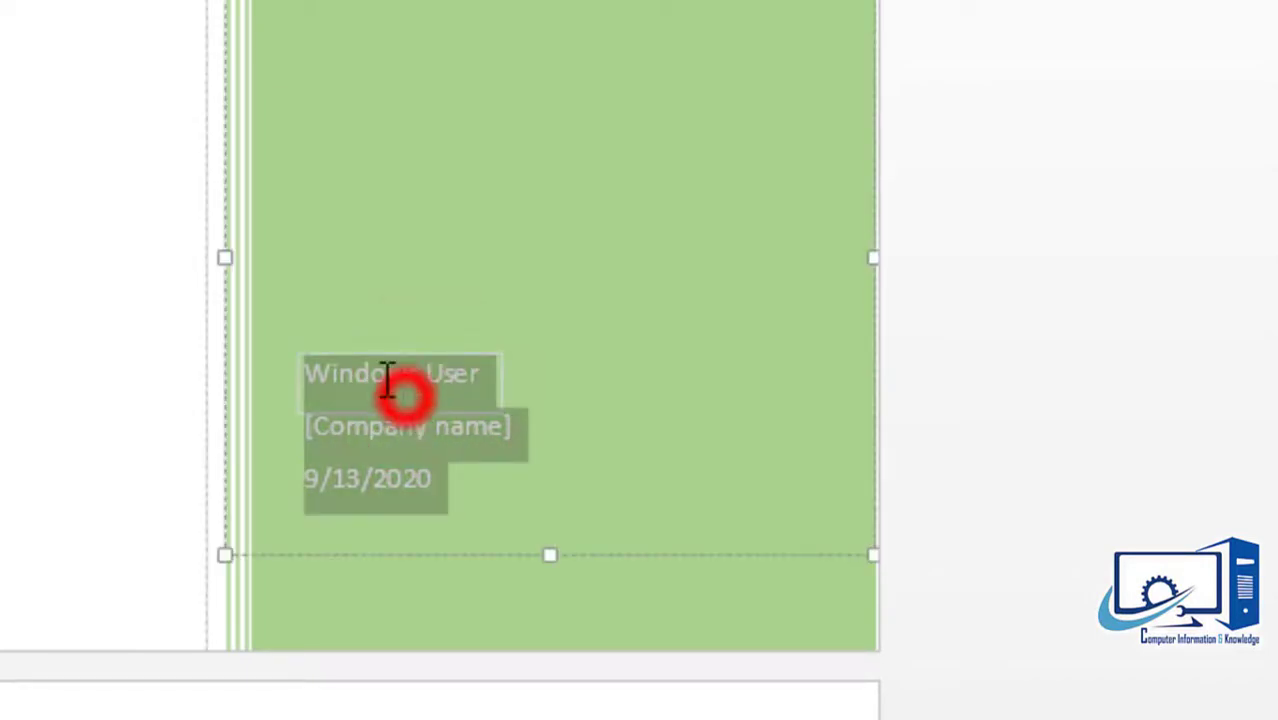
{"action": "left_click", "coordinate": [305, 373]}
{"action": "left_click_drag", "start_coordinate": [309, 373], "coordinate": [472, 373]}
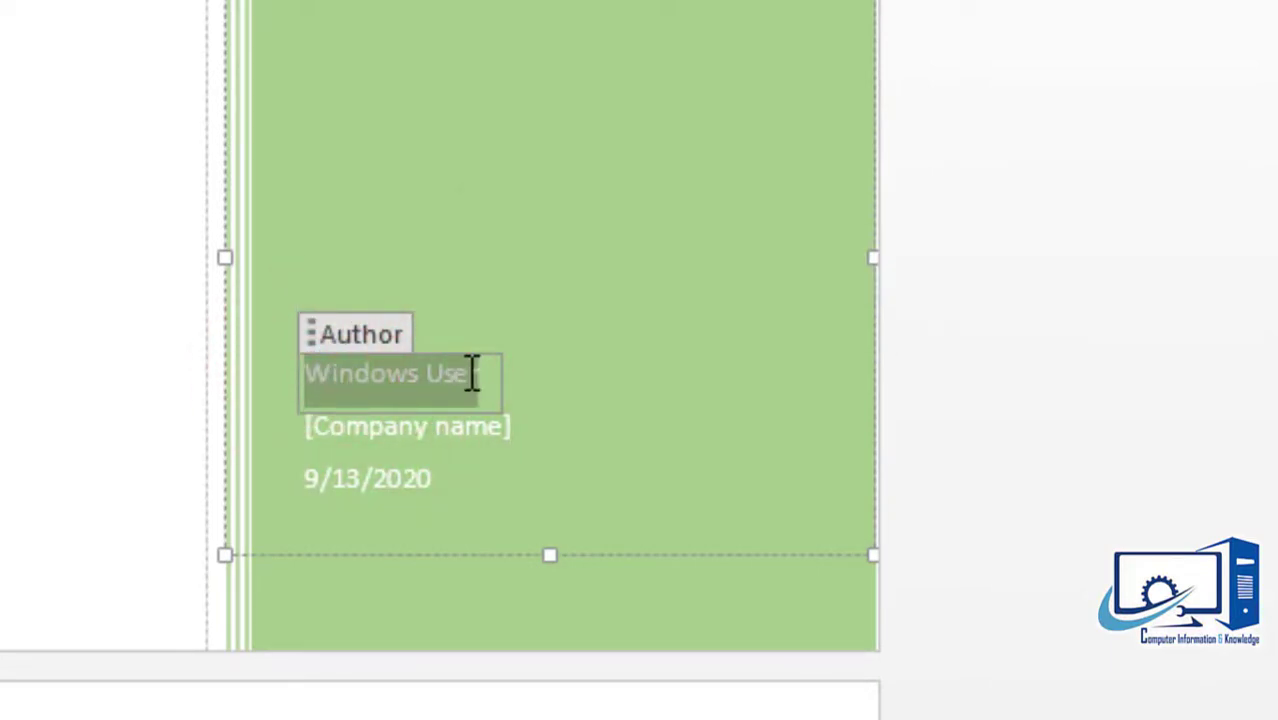
{"action": "type", "text": "KB Brohi"}
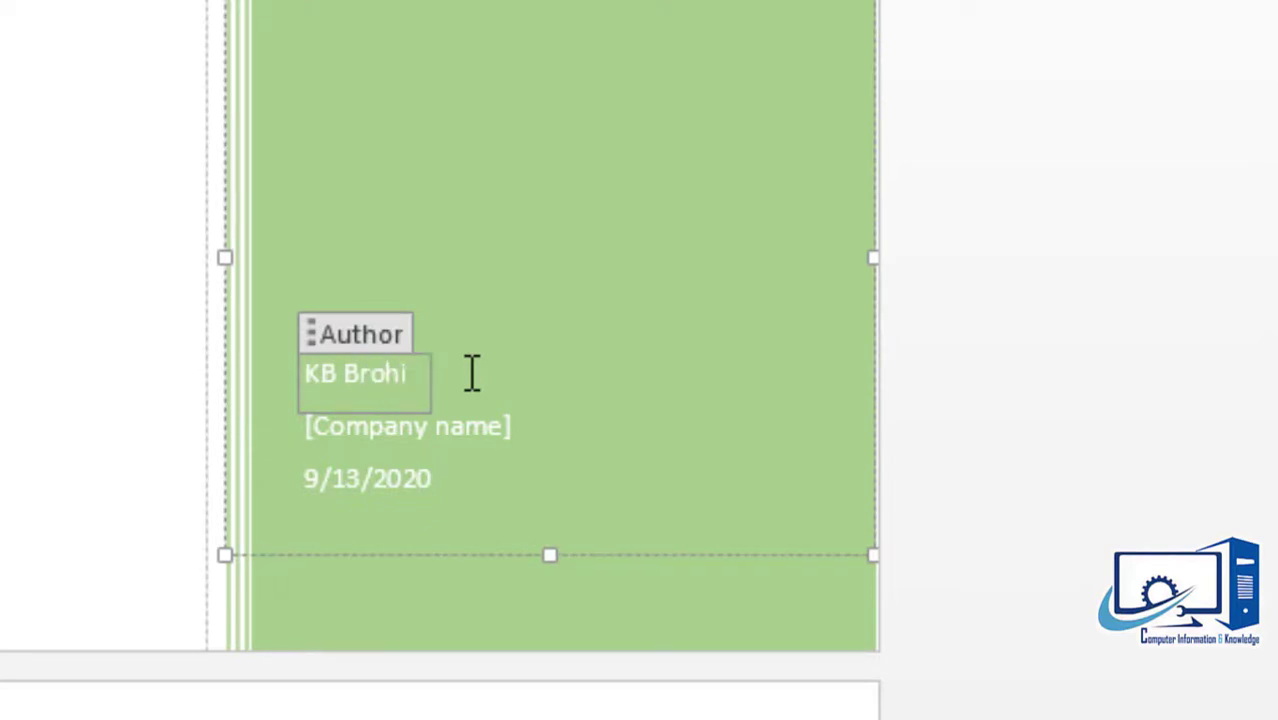
Fill in the cover page's company name as "Computer information and knowledge".
{"action": "left_click", "coordinate": [456, 428]}
{"action": "left_click", "coordinate": [442, 433]}
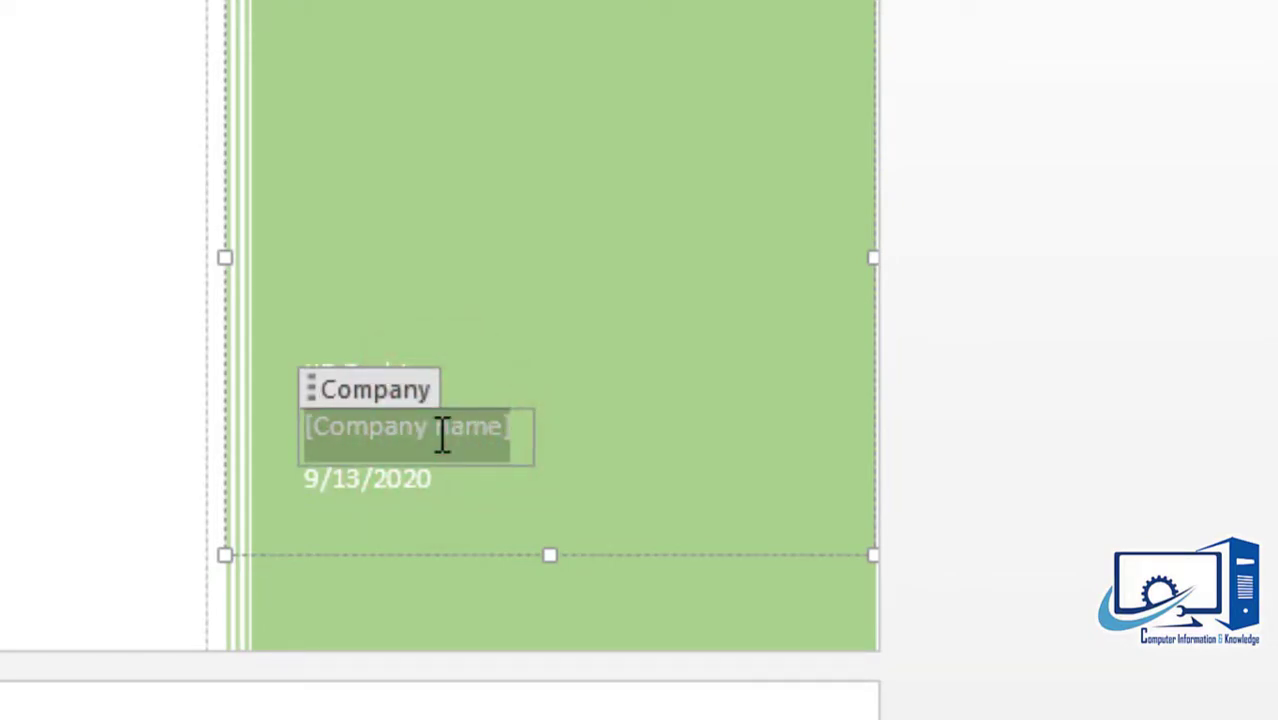
{"action": "type", "text": "Computer information and knowledge"}
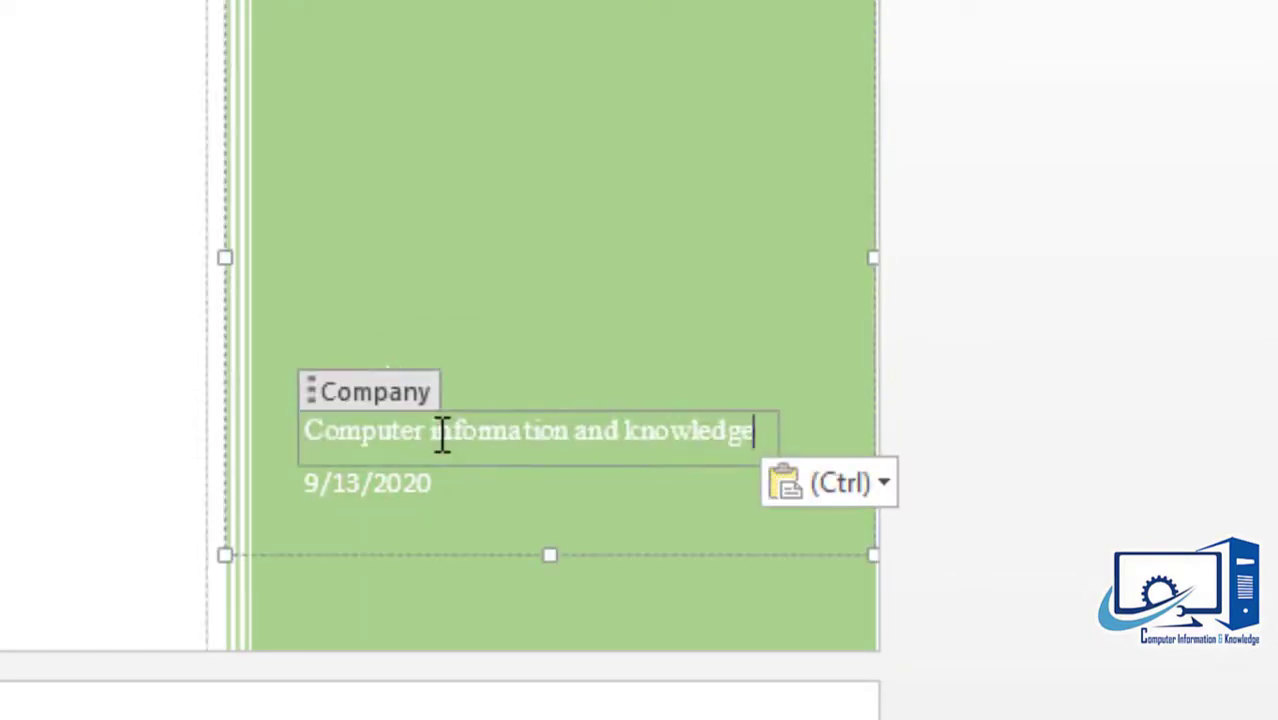
{"action": "left_click", "coordinate": [525, 516]}
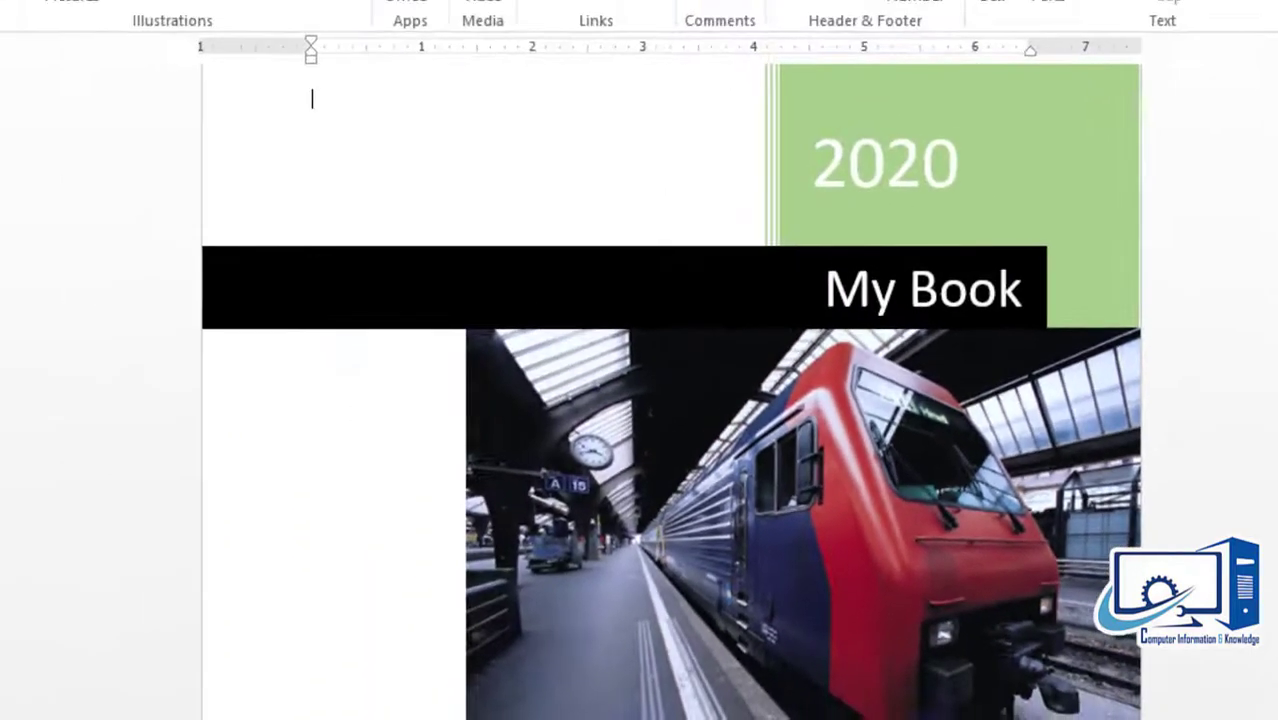
Insert a blank page from the start of page 2, directly after the cover page.
{"action": "scroll", "coordinate": [671, 392], "scroll_direction": "up", "scroll_amount": 3}
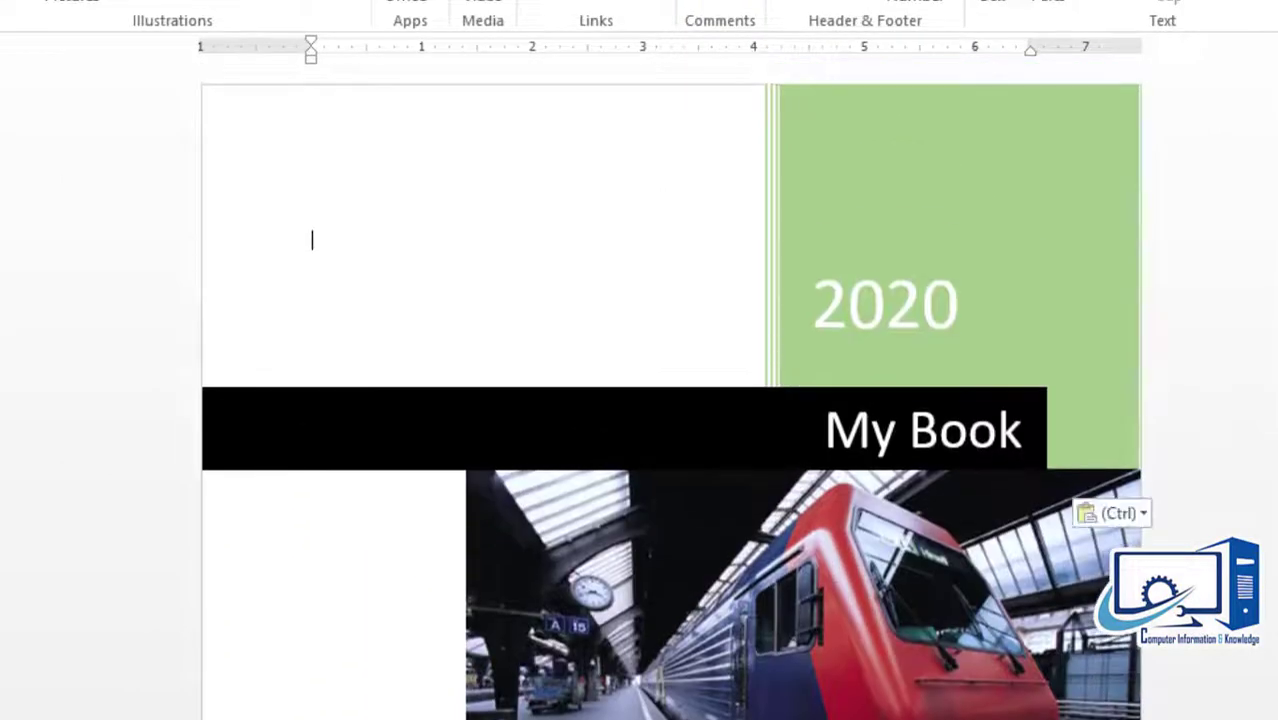
{"action": "scroll", "coordinate": [671, 392], "scroll_direction": "down", "scroll_amount": 6}
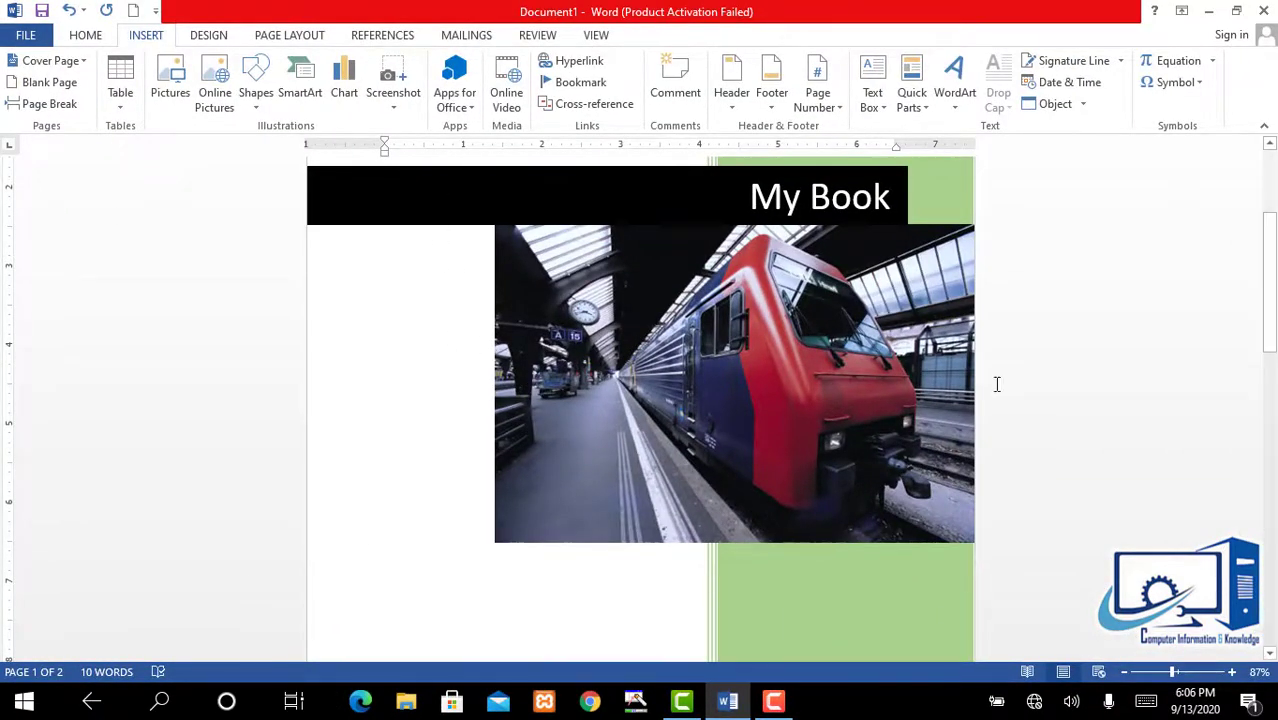
{"action": "left_click_drag", "start_coordinate": [1268, 222], "coordinate": [1268, 325]}
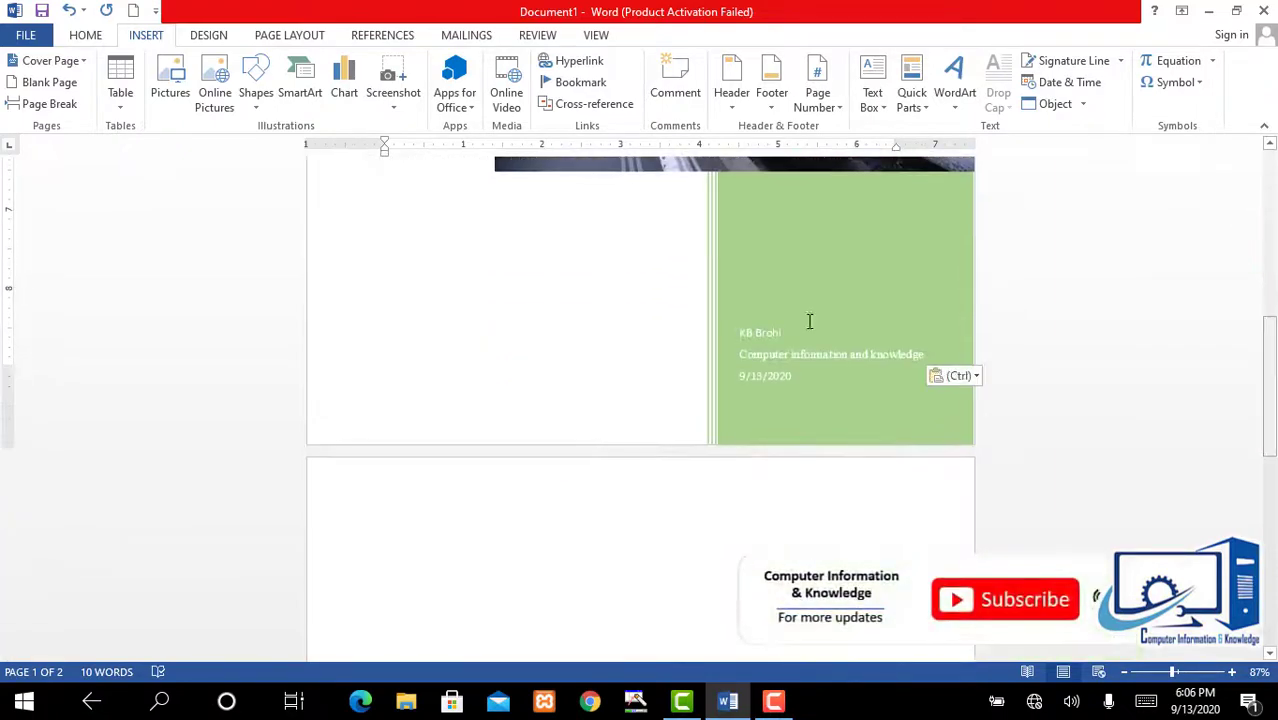
{"action": "left_click", "coordinate": [479, 535]}
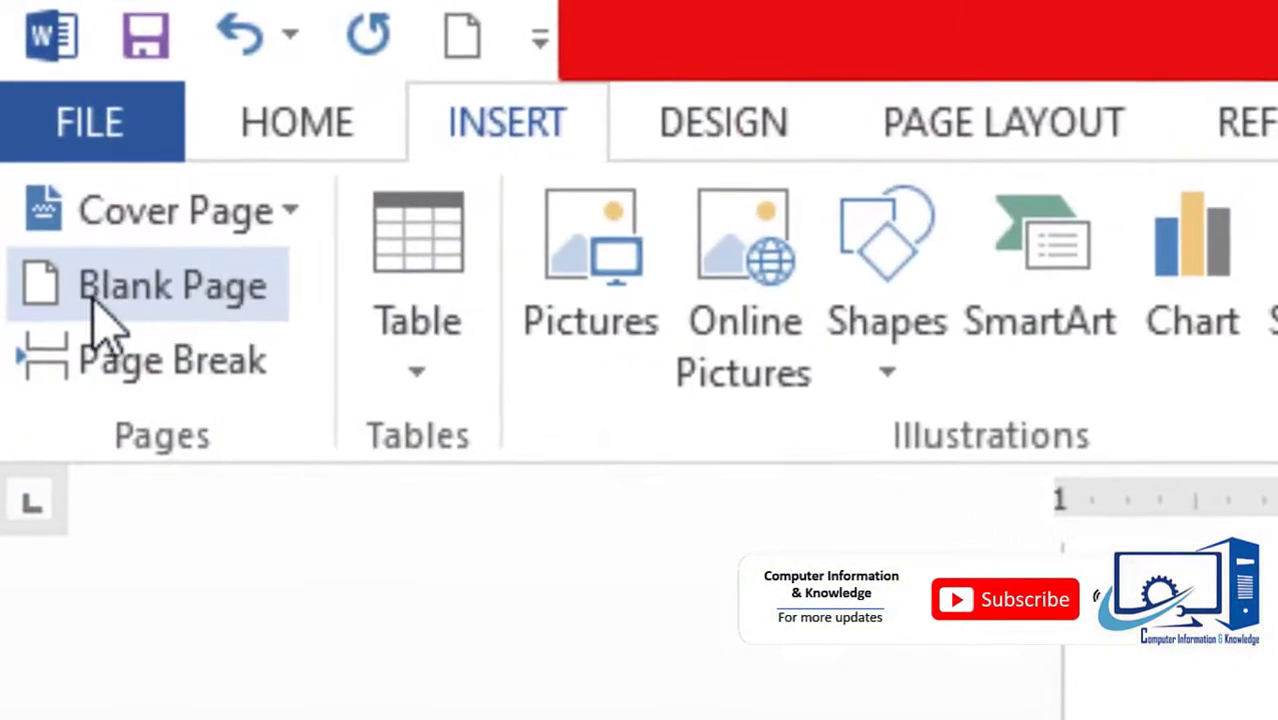
{"action": "left_click", "coordinate": [105, 292]}
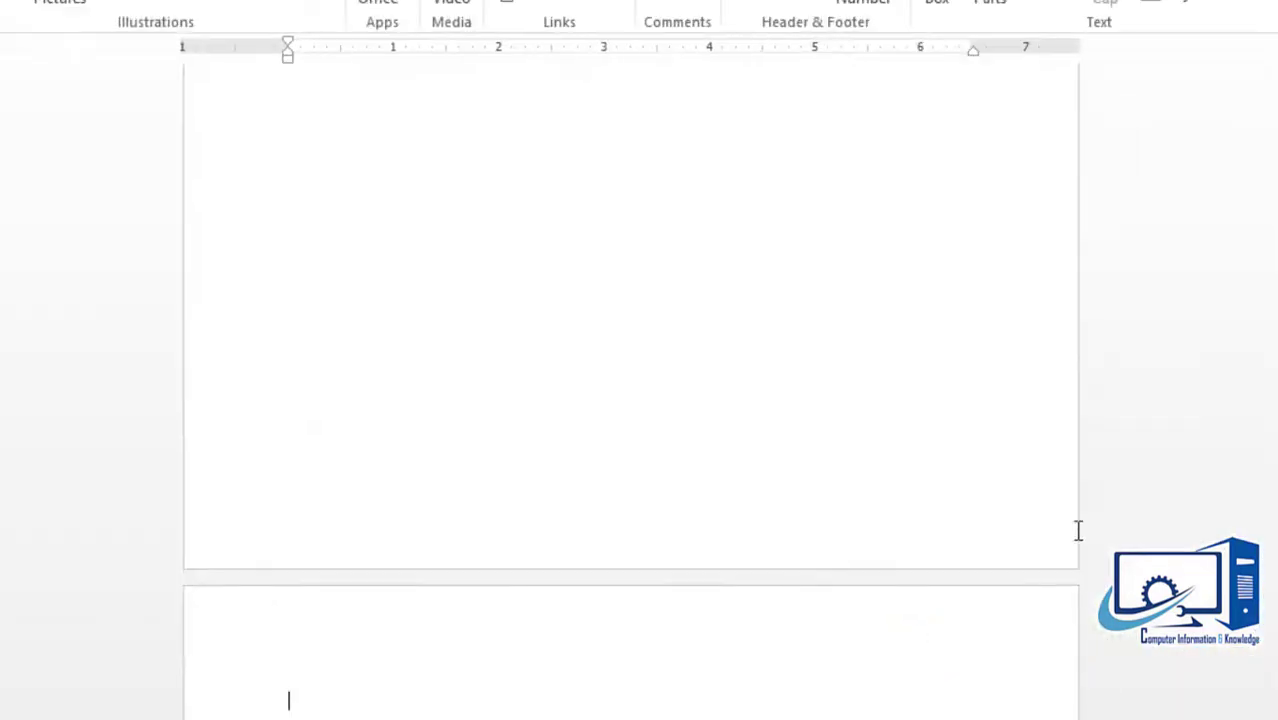
Add two more blank pages to the end of the document.
{"action": "left_click_drag", "start_coordinate": [1277, 719], "coordinate": [1252, 719]}
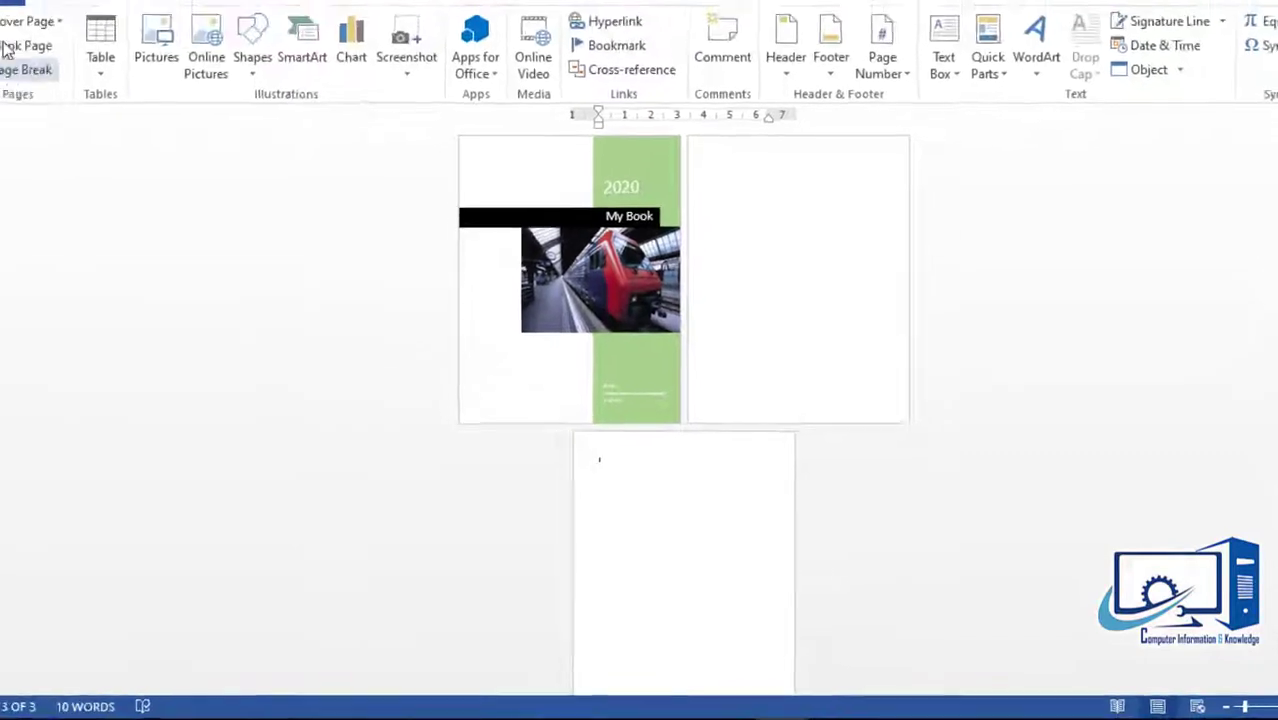
{"action": "left_click", "coordinate": [5, 48]}
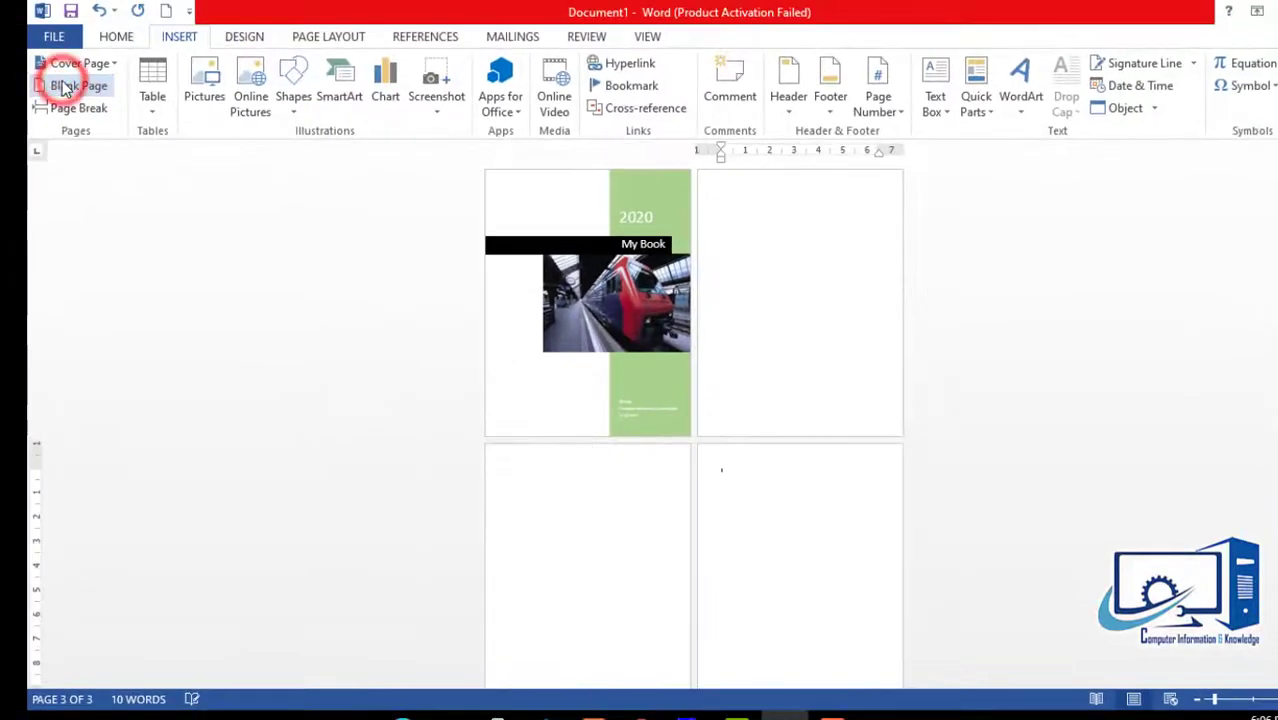
{"action": "left_click", "coordinate": [64, 87]}
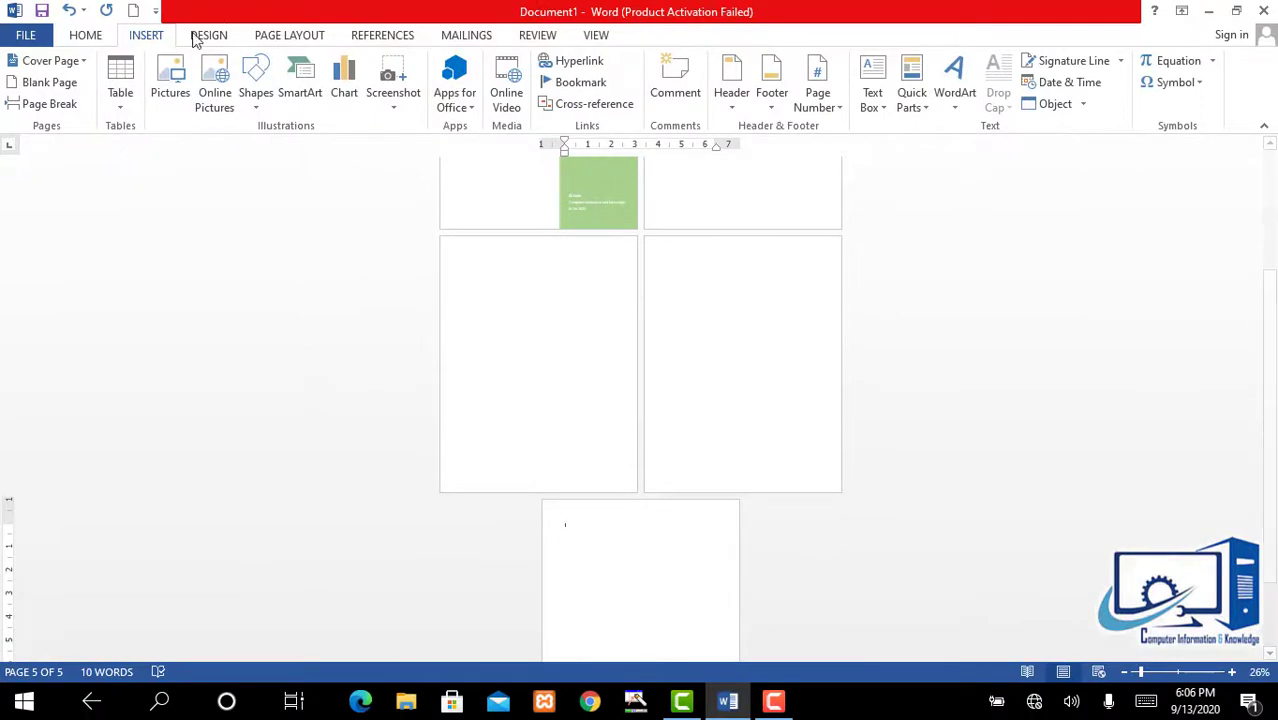
Generate ten paragraphs of sample text at the start of page 2 using =rand(10).
{"action": "left_click", "coordinate": [1173, 672]}
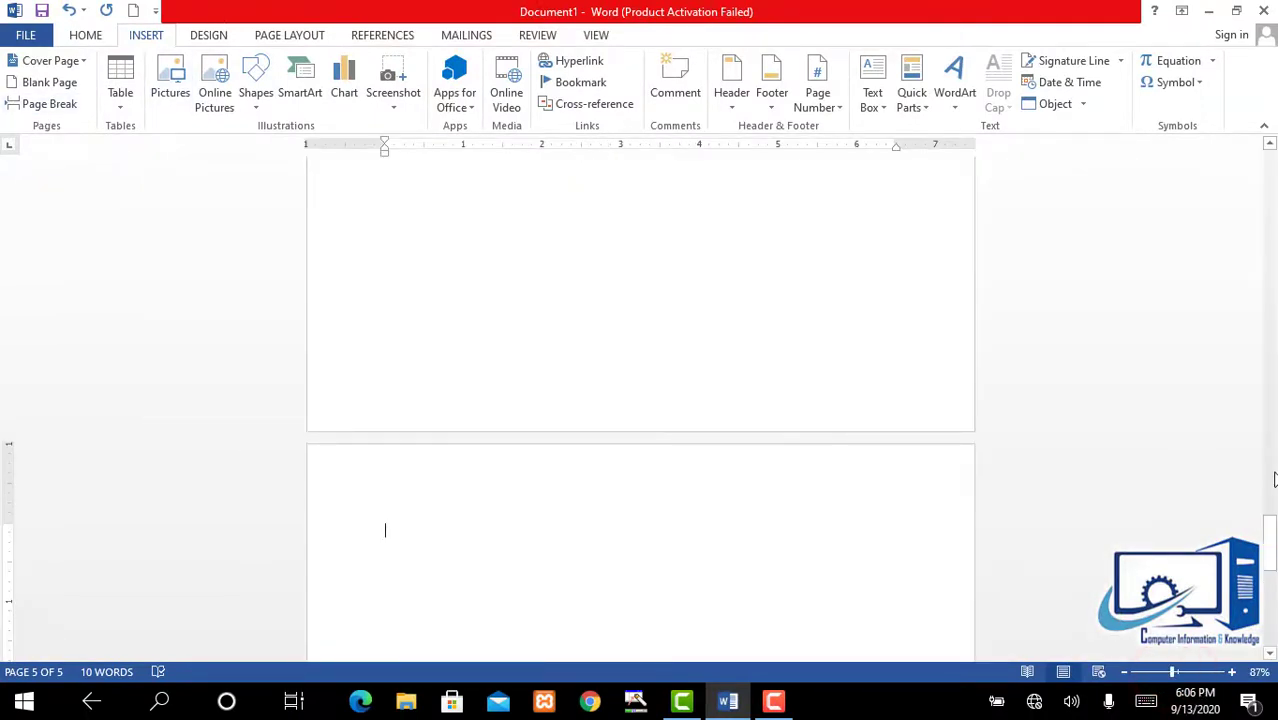
{"action": "left_click_drag", "start_coordinate": [1268, 532], "coordinate": [1275, 265]}
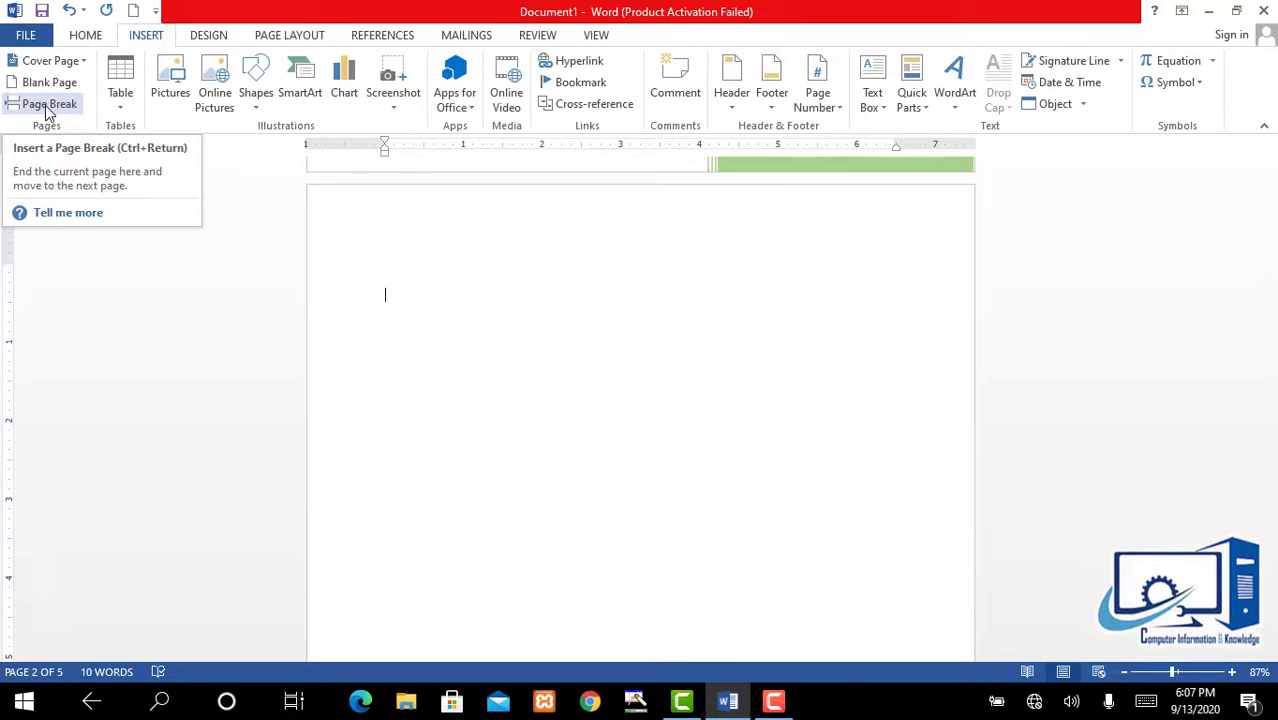
{"action": "left_click", "coordinate": [411, 313]}
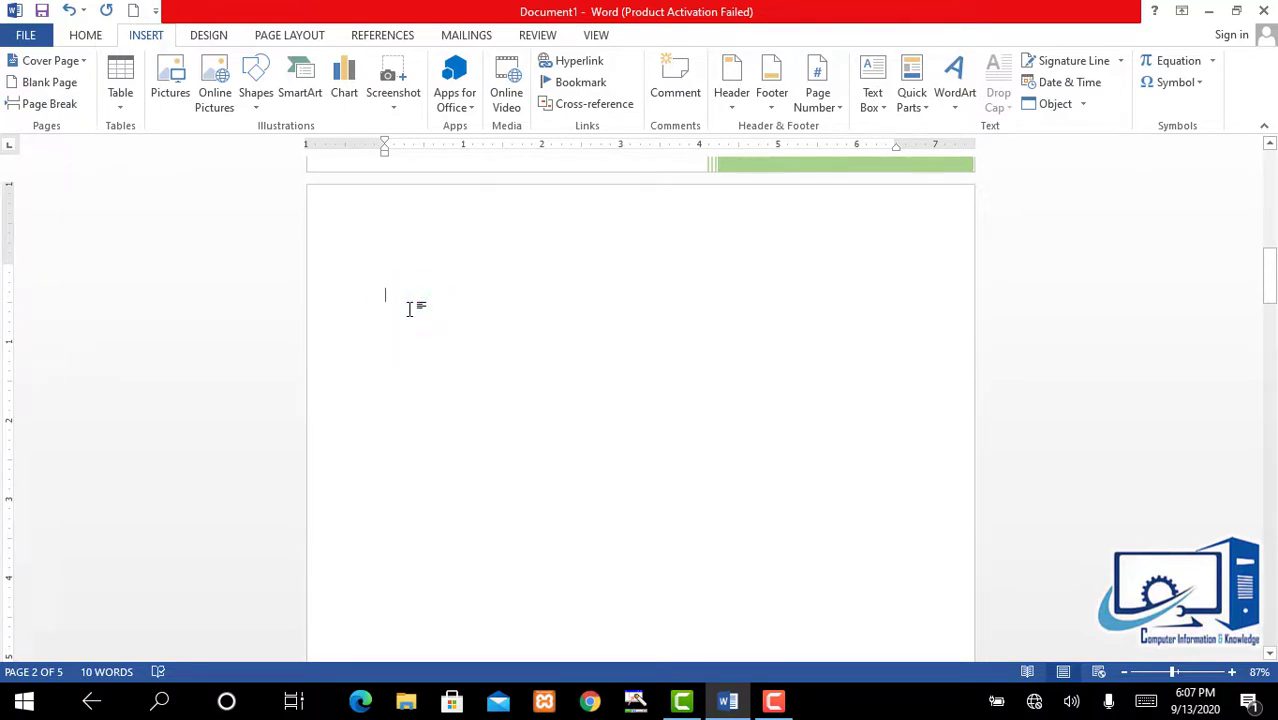
{"action": "type", "text": "="}
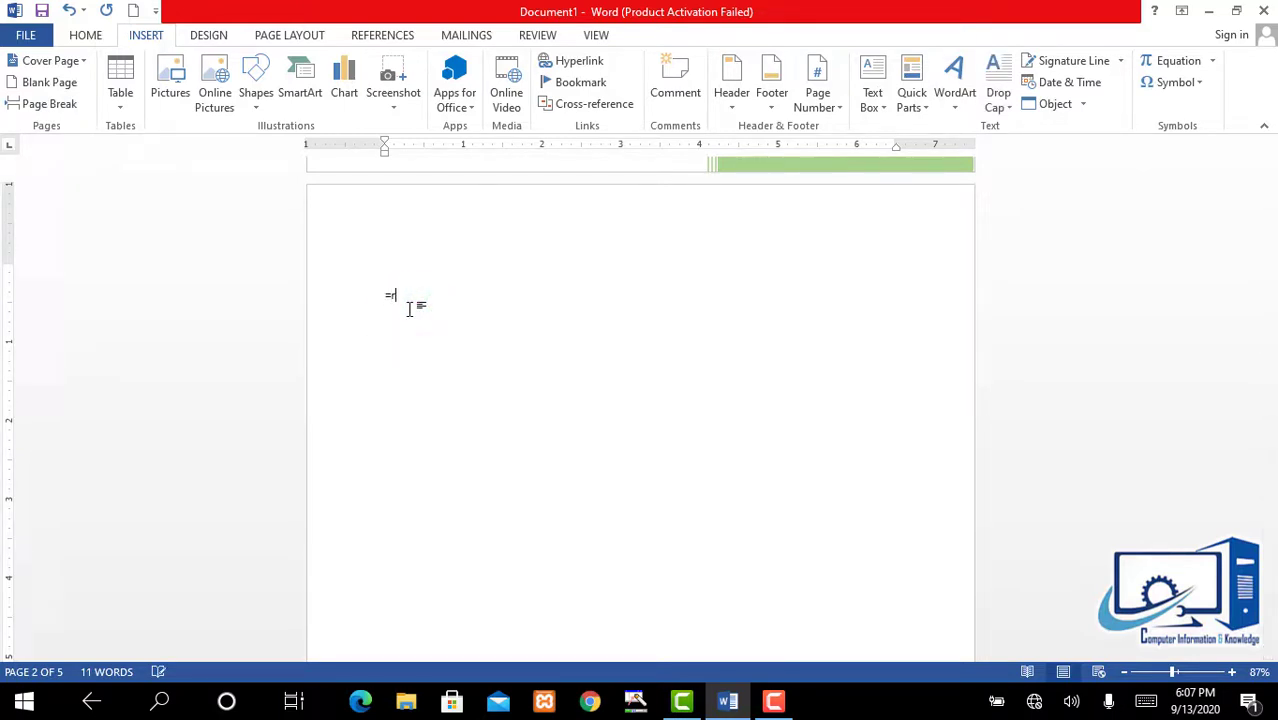
{"action": "type", "text": "rand()"}
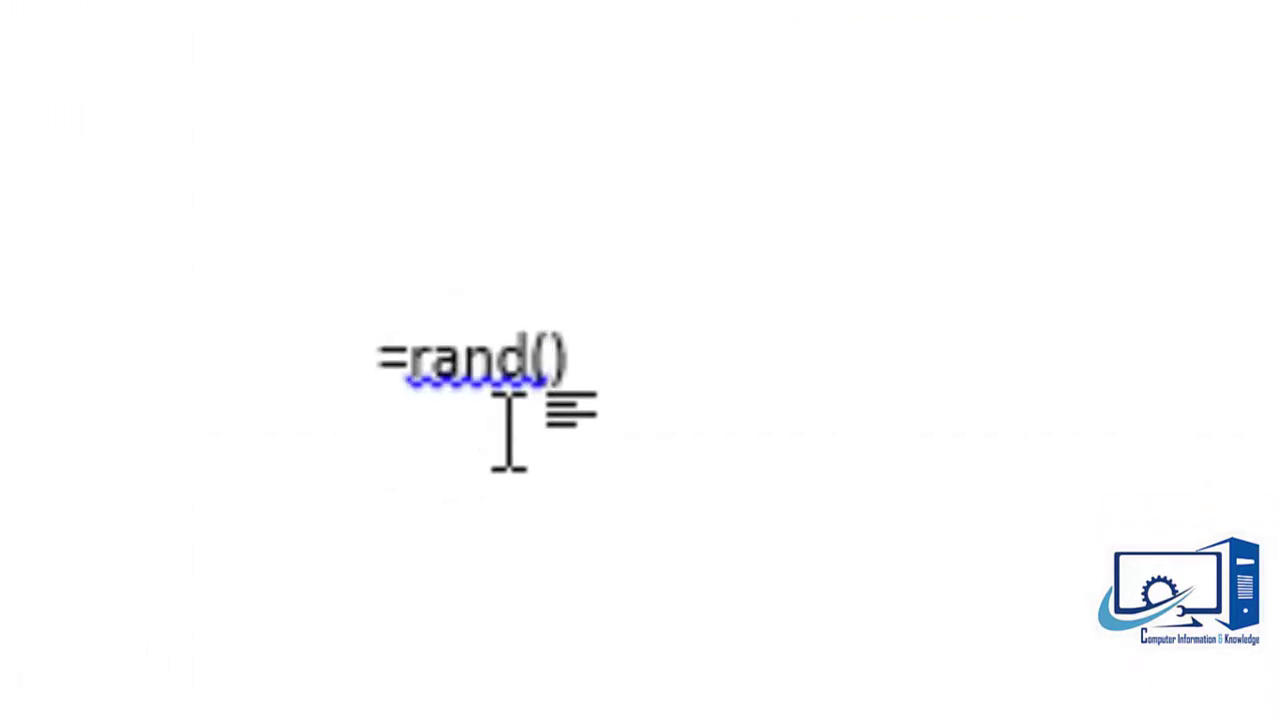
{"action": "type", "text": "10"}
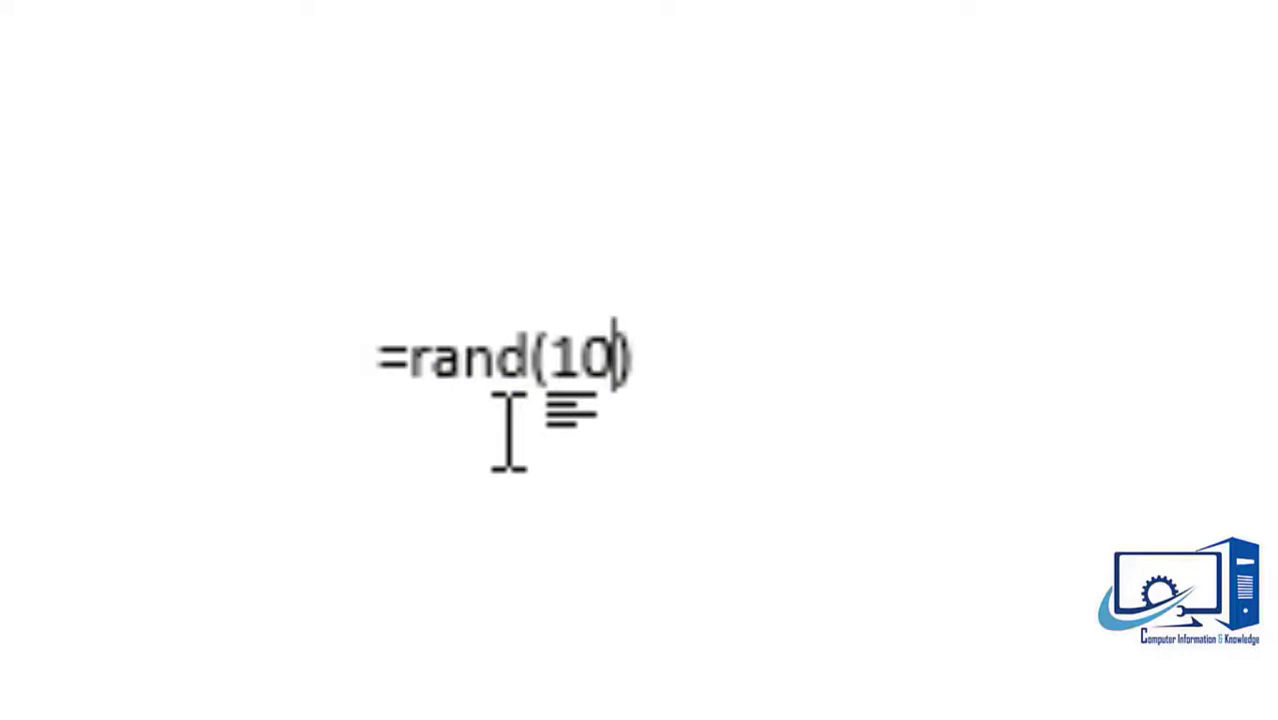
{"action": "key", "text": "Return"}
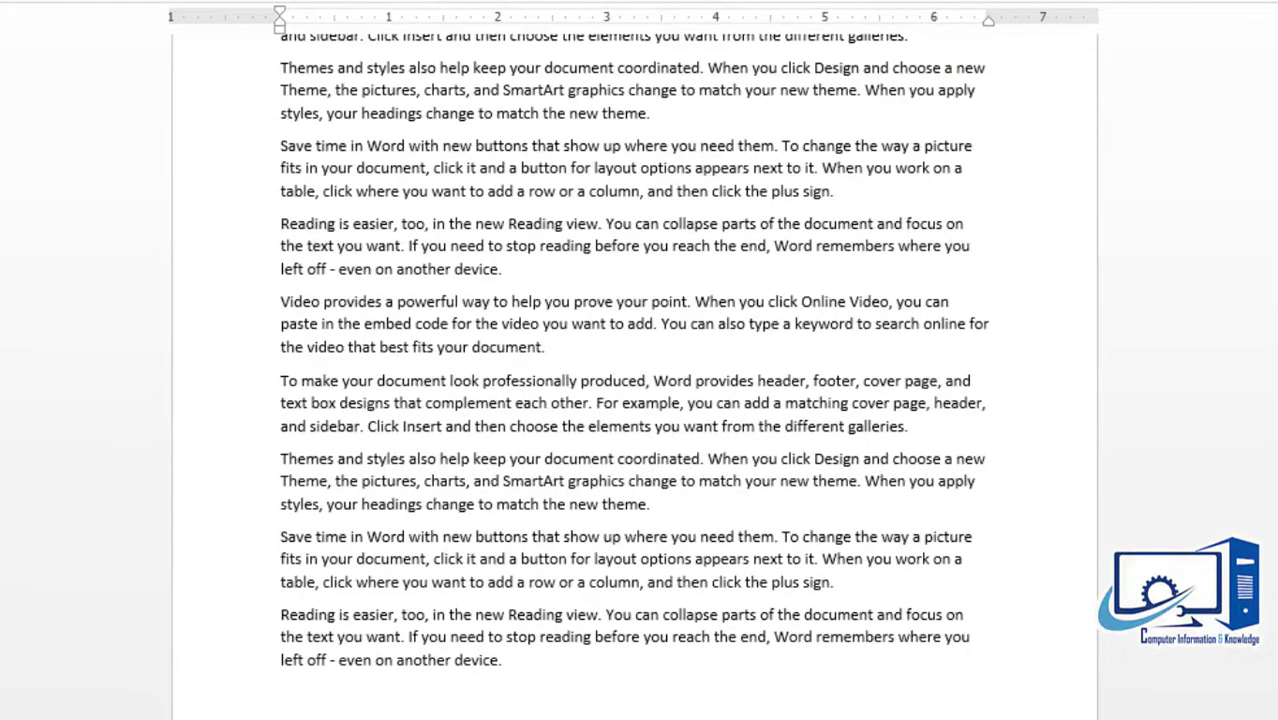
Insert a page break after the third sample paragraph, ending in "match the new theme.", and check the split between the pages.
{"action": "scroll", "coordinate": [635, 370], "scroll_direction": "up", "scroll_amount": 9}
{"action": "scroll", "coordinate": [635, 370], "scroll_direction": "down", "scroll_amount": 5}
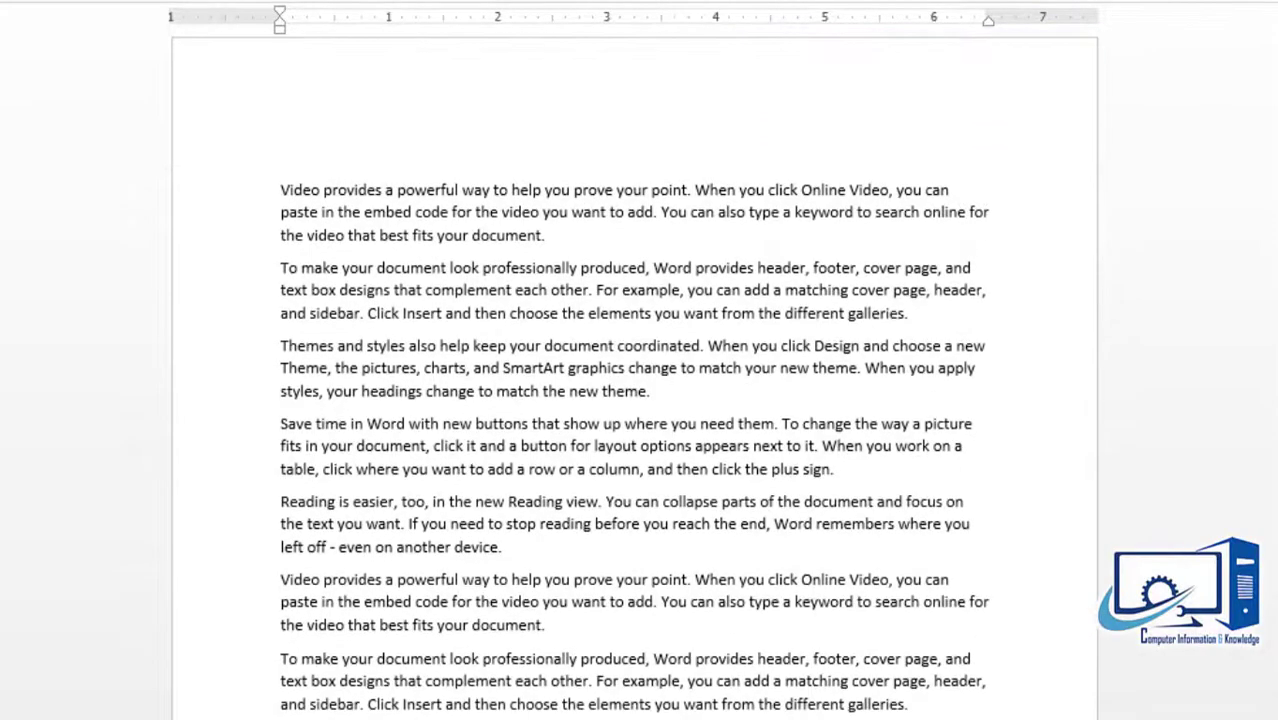
{"action": "left_click", "coordinate": [668, 392]}
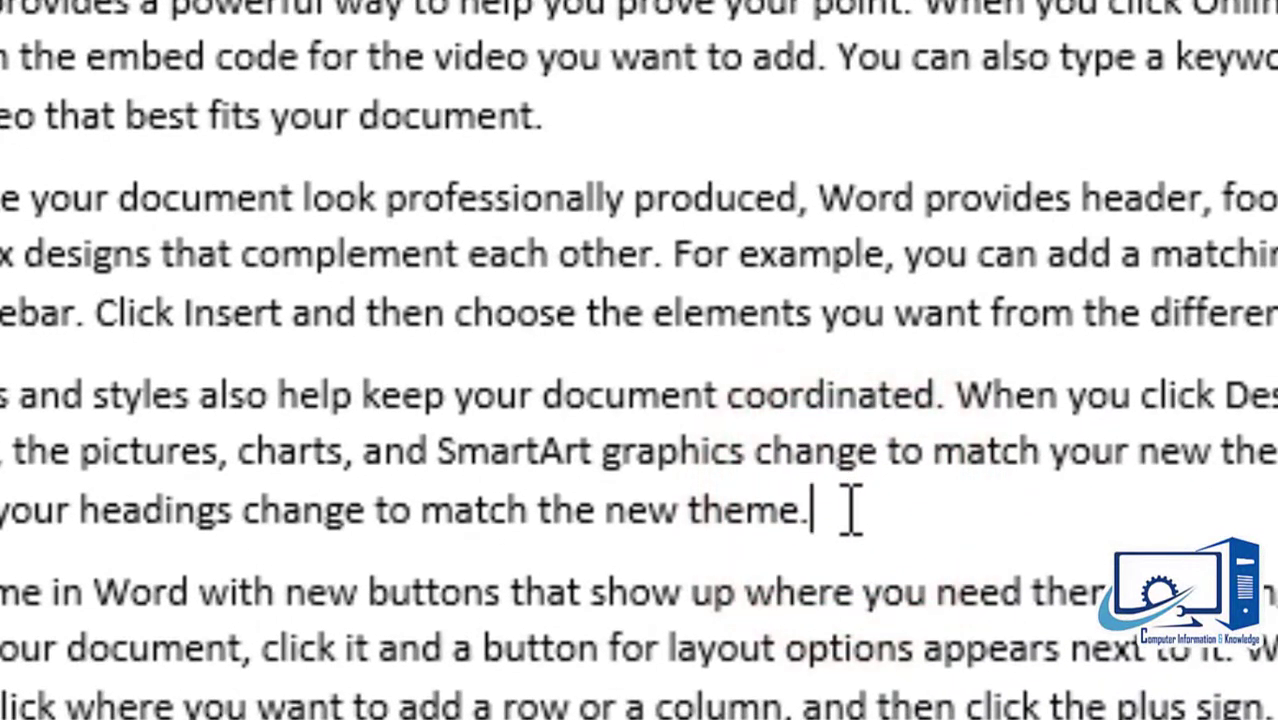
{"action": "left_click", "coordinate": [849, 510]}
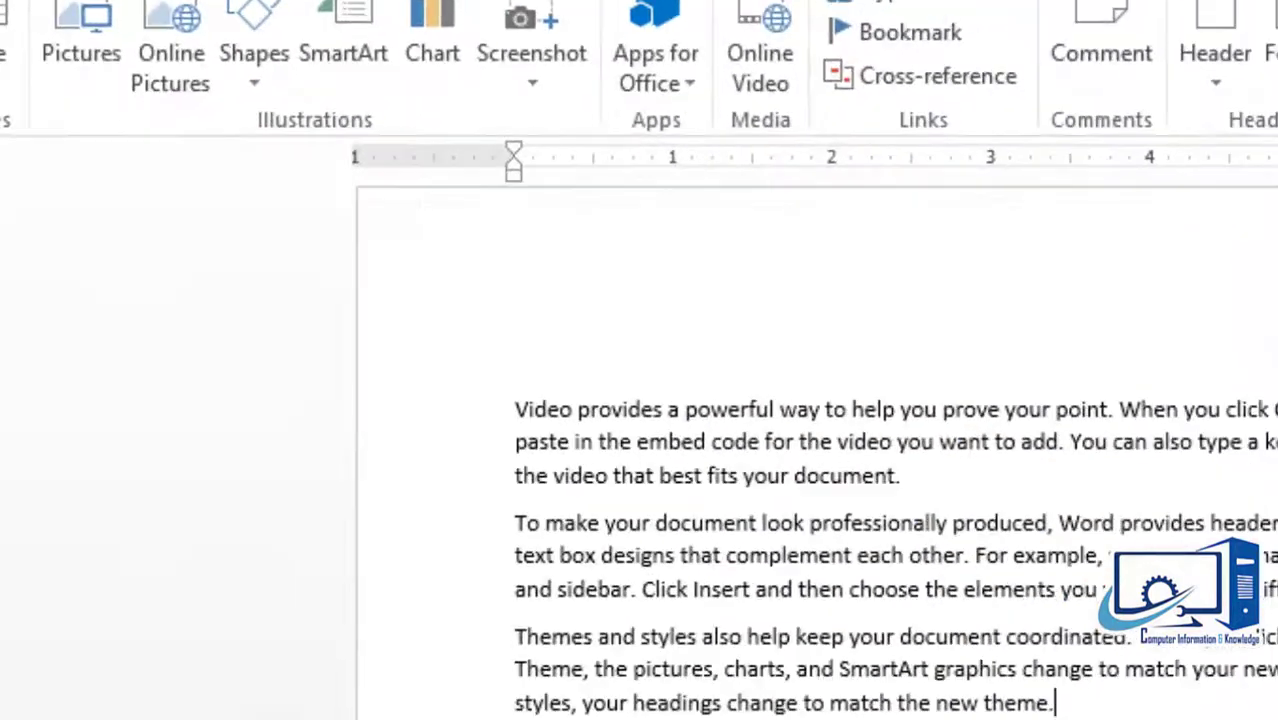
{"action": "left_click", "coordinate": [195, 325]}
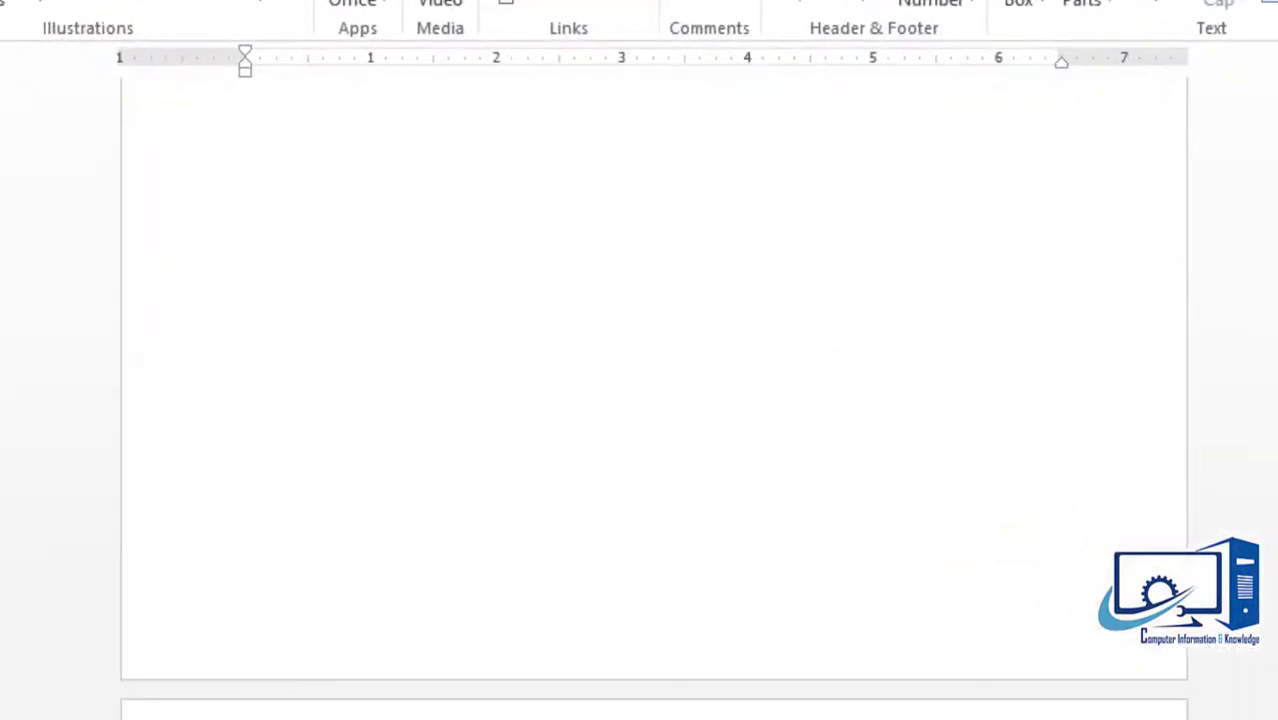
{"action": "scroll", "coordinate": [654, 390], "scroll_direction": "up", "scroll_amount": 15}
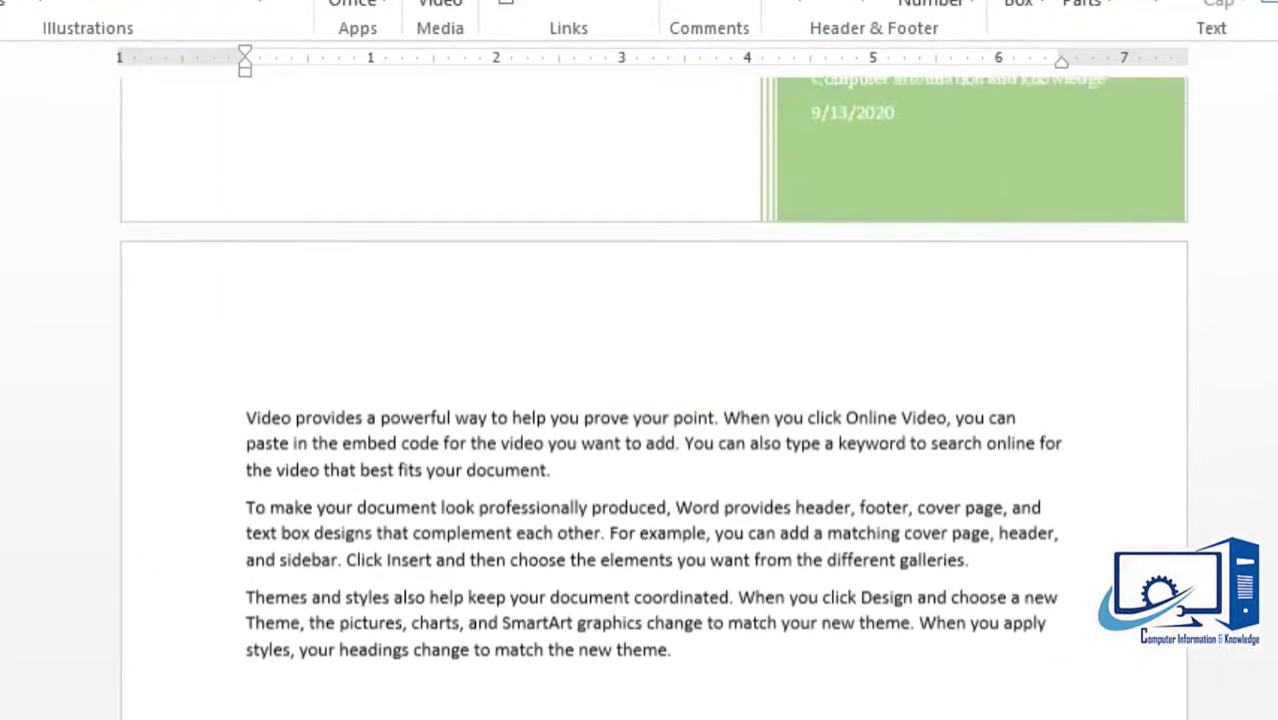
{"action": "scroll", "coordinate": [654, 390], "scroll_direction": "down", "scroll_amount": 4}
{"action": "scroll", "coordinate": [1033, 379], "scroll_direction": "down", "scroll_amount": 7}
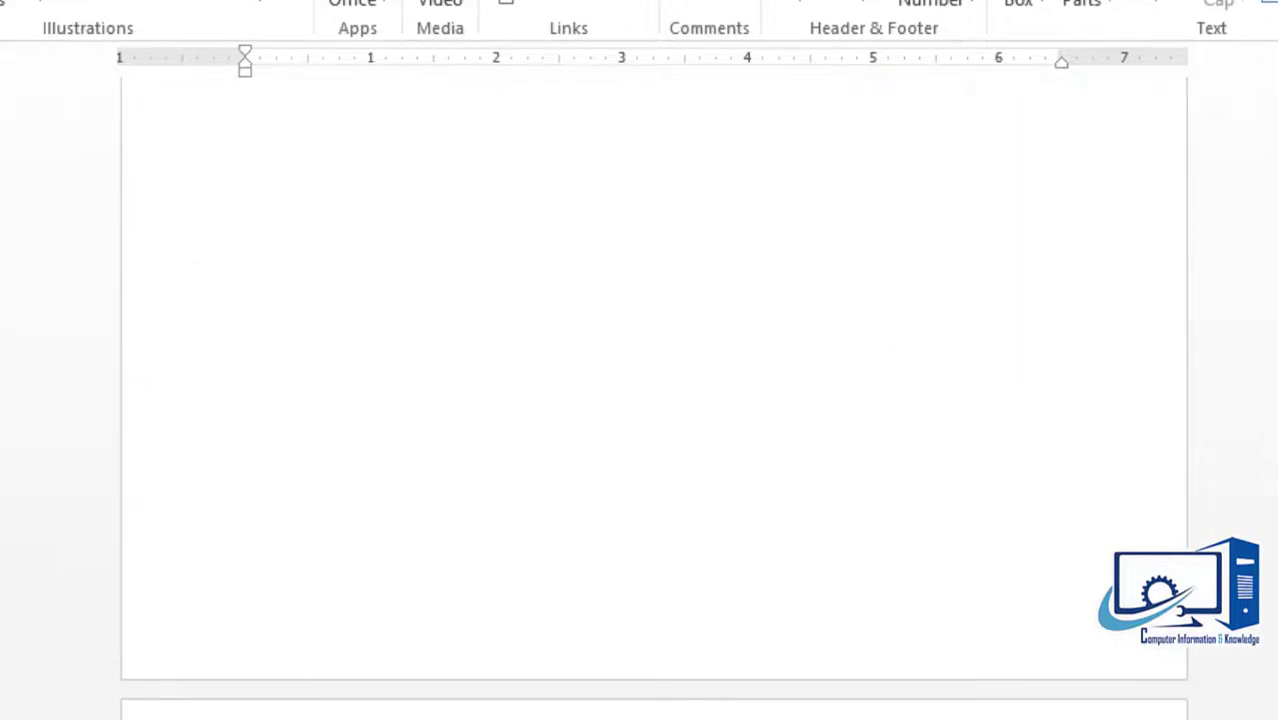
{"action": "scroll", "coordinate": [654, 390], "scroll_direction": "up", "scroll_amount": 1}
{"action": "scroll", "coordinate": [654, 390], "scroll_direction": "up", "scroll_amount": 3}
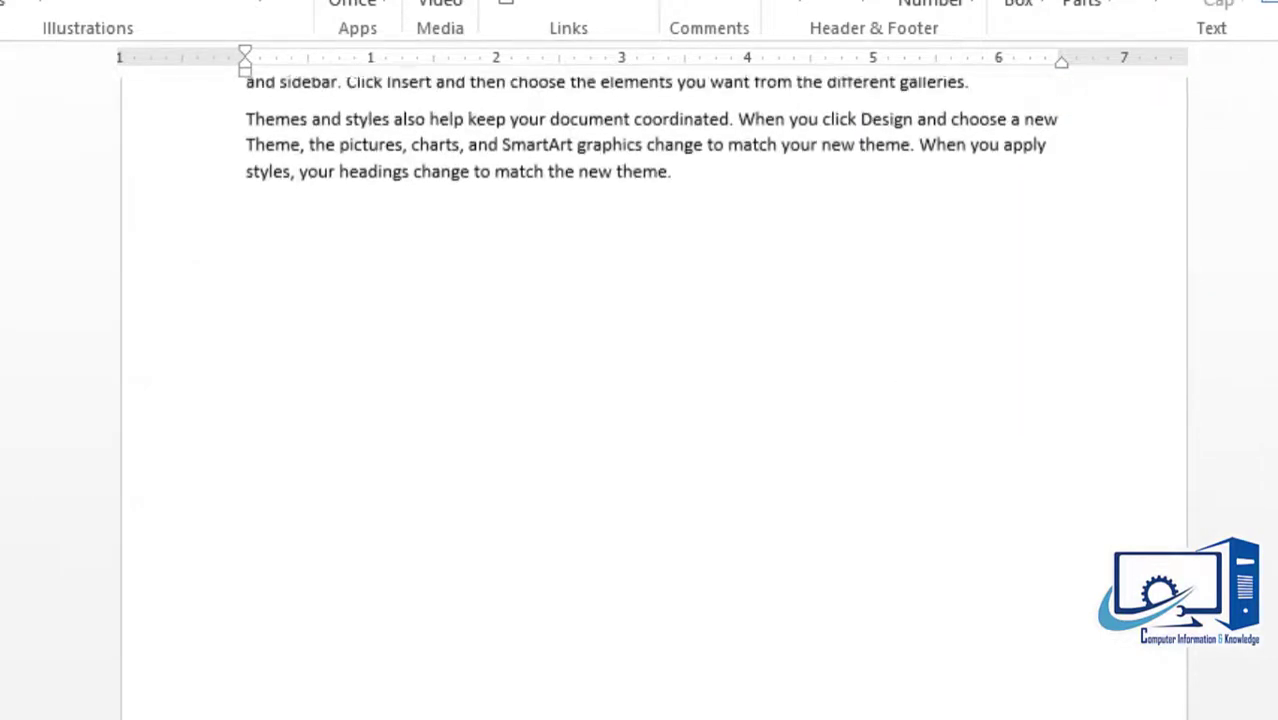
{"action": "left_click", "coordinate": [328, 345]}
{"action": "left_click", "coordinate": [271, 340]}
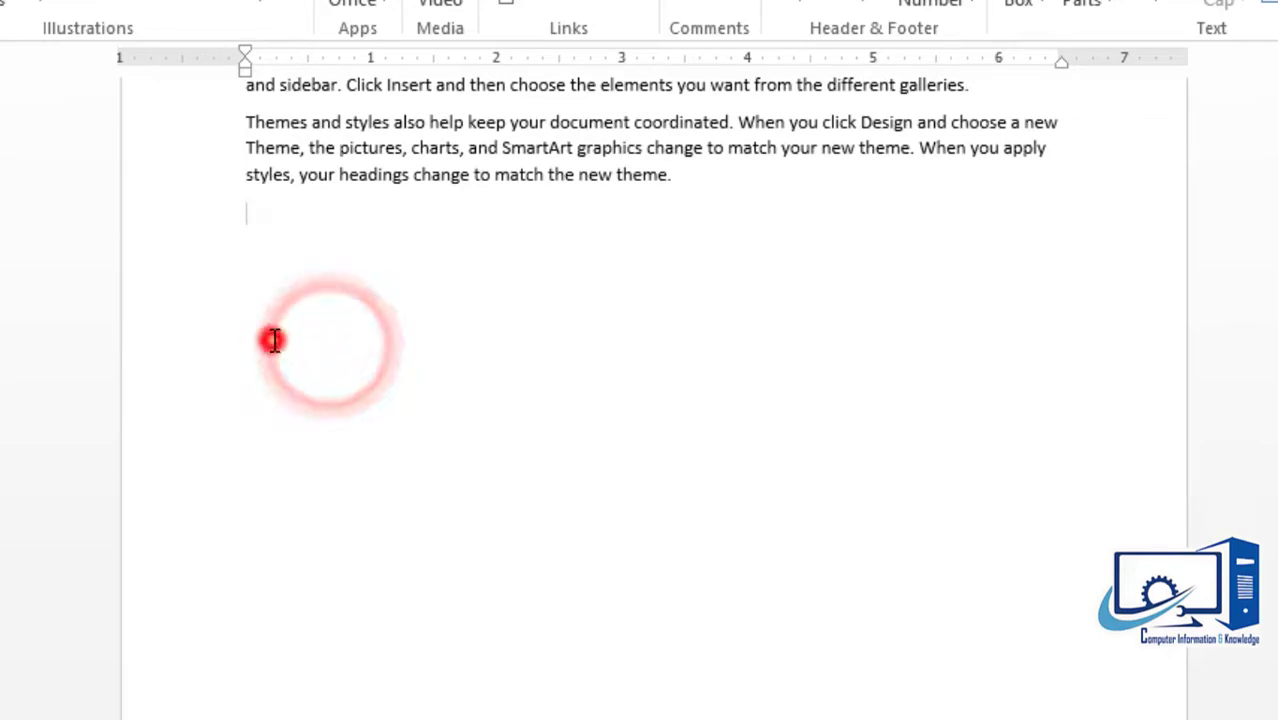
{"action": "key", "text": "Return"}
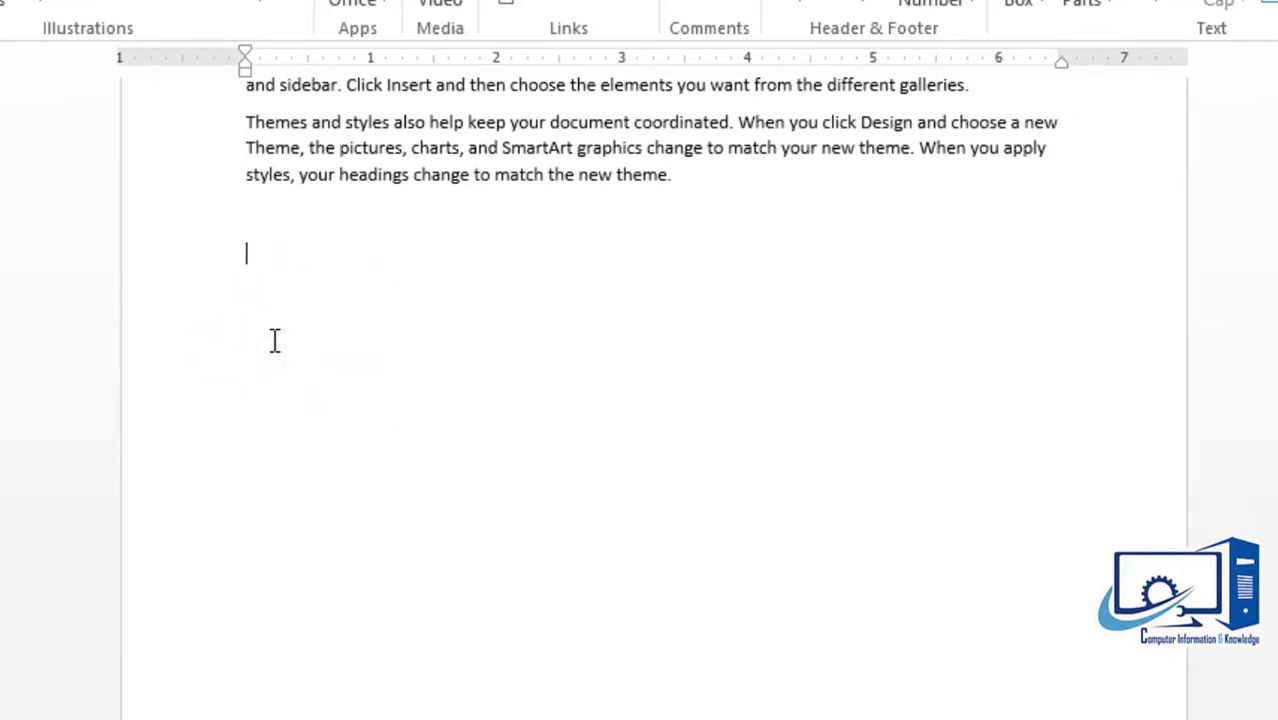
{"action": "left_click", "coordinate": [362, 462]}
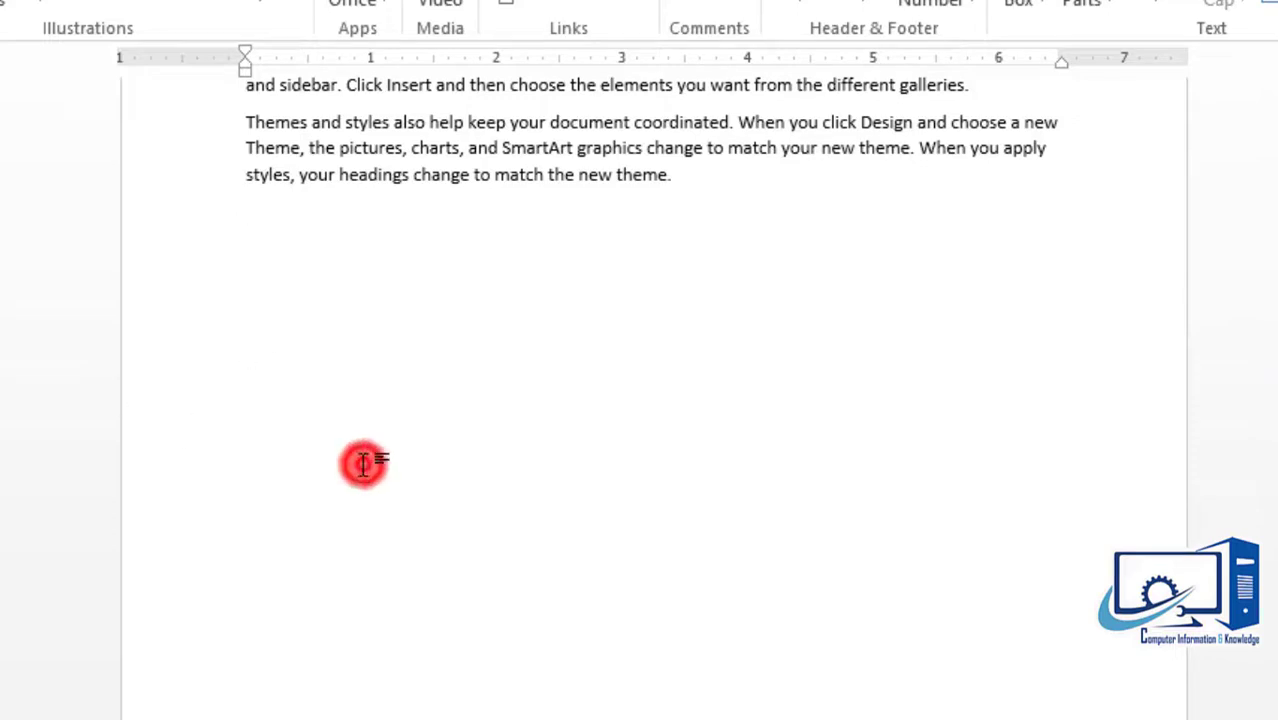
{"action": "left_click", "coordinate": [722, 452]}
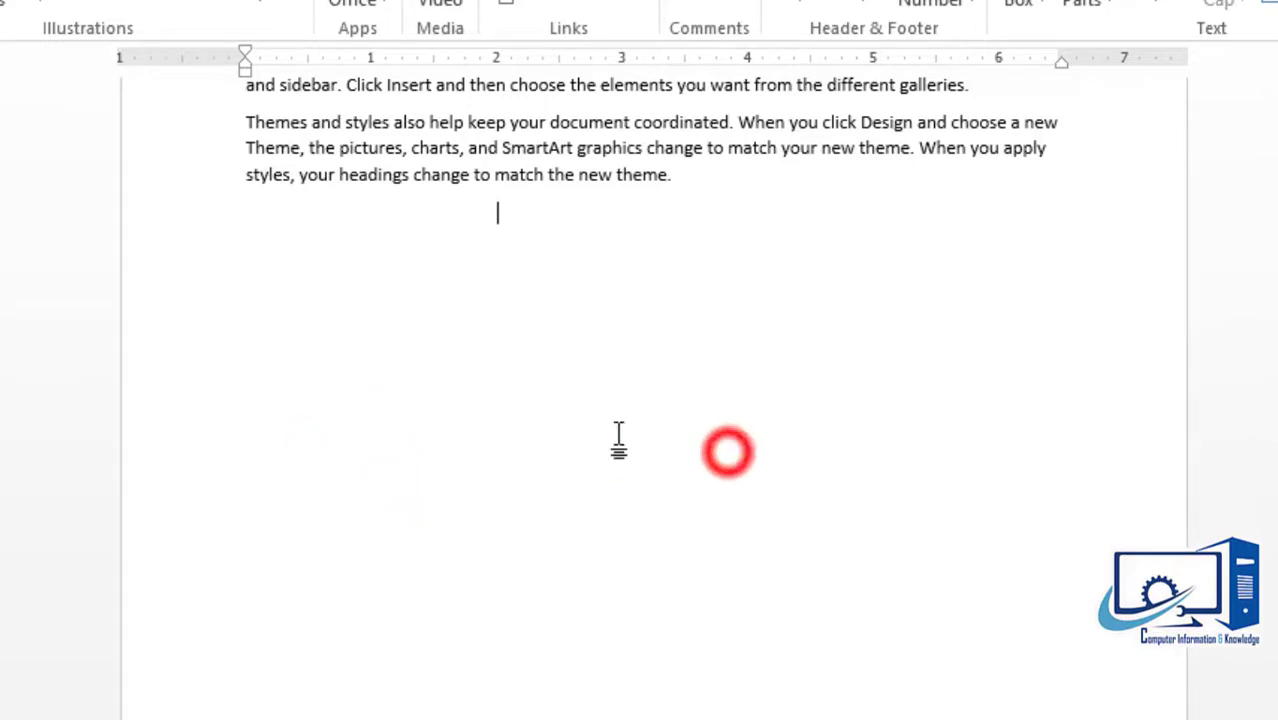
{"action": "left_click", "coordinate": [374, 416]}
{"action": "left_click", "coordinate": [282, 216]}
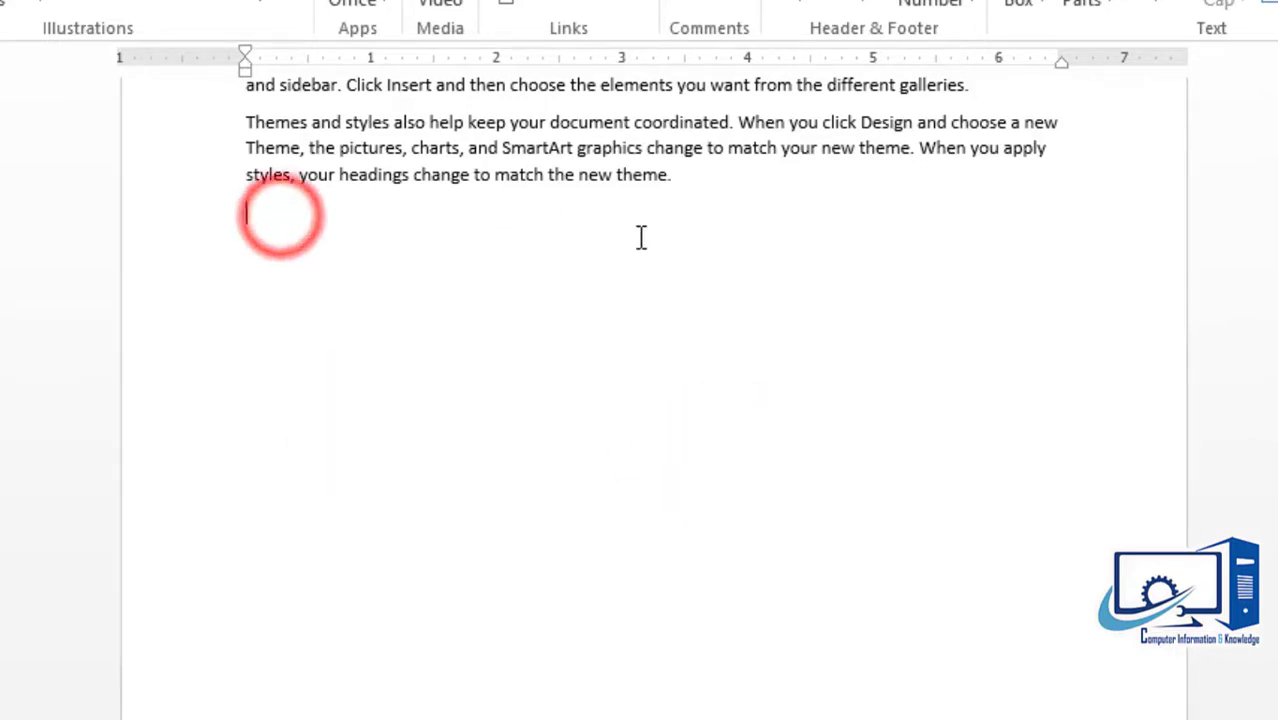
{"action": "right_click", "coordinate": [274, 496]}
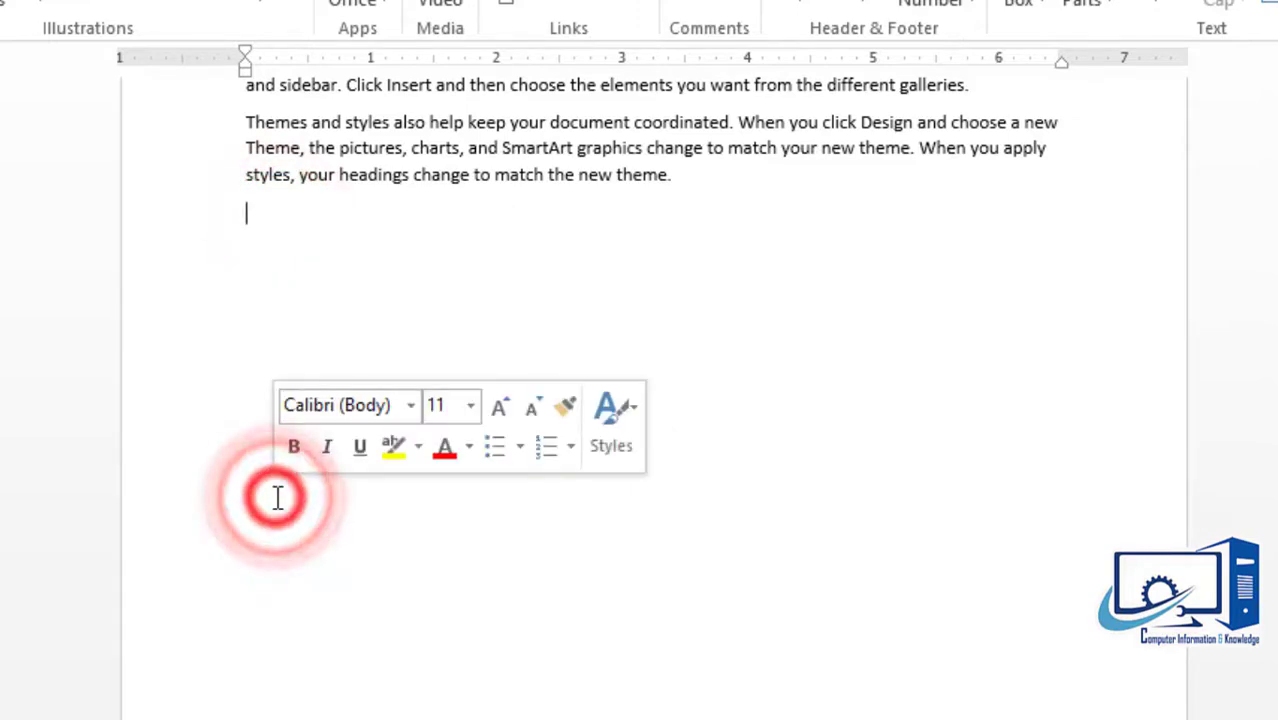
{"action": "left_click", "coordinate": [242, 203]}
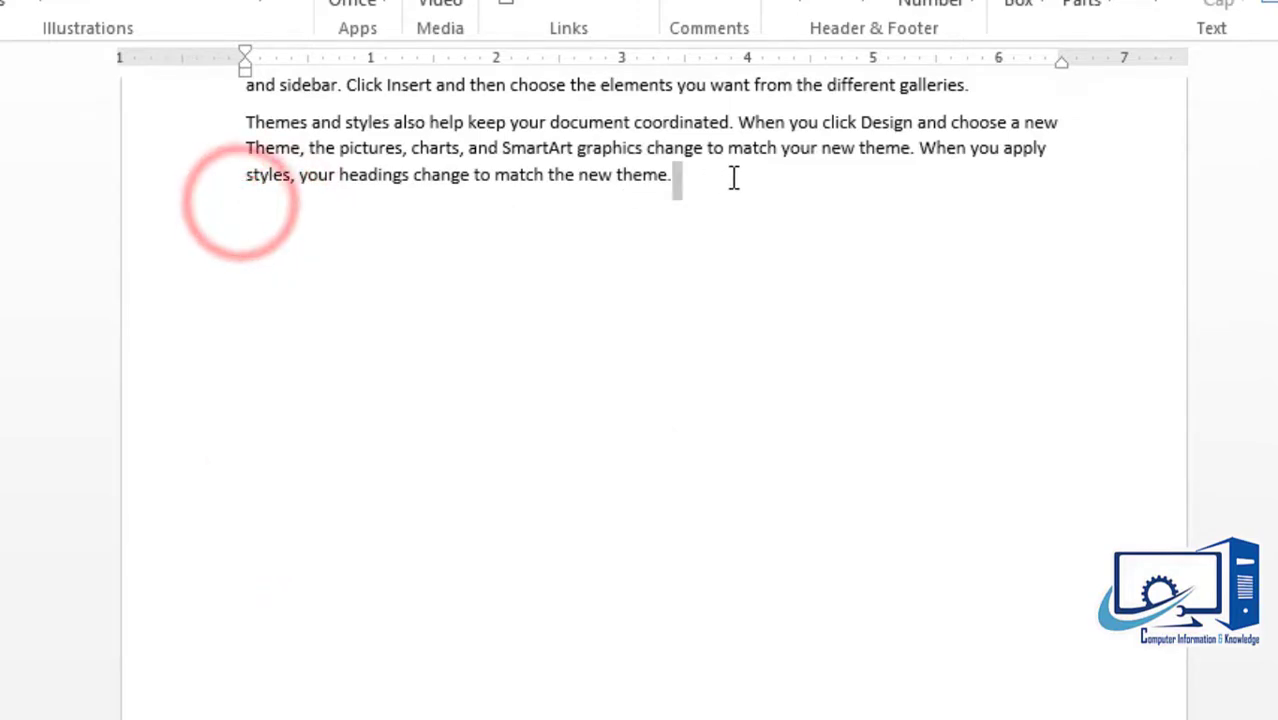
{"action": "left_click", "coordinate": [405, 212]}
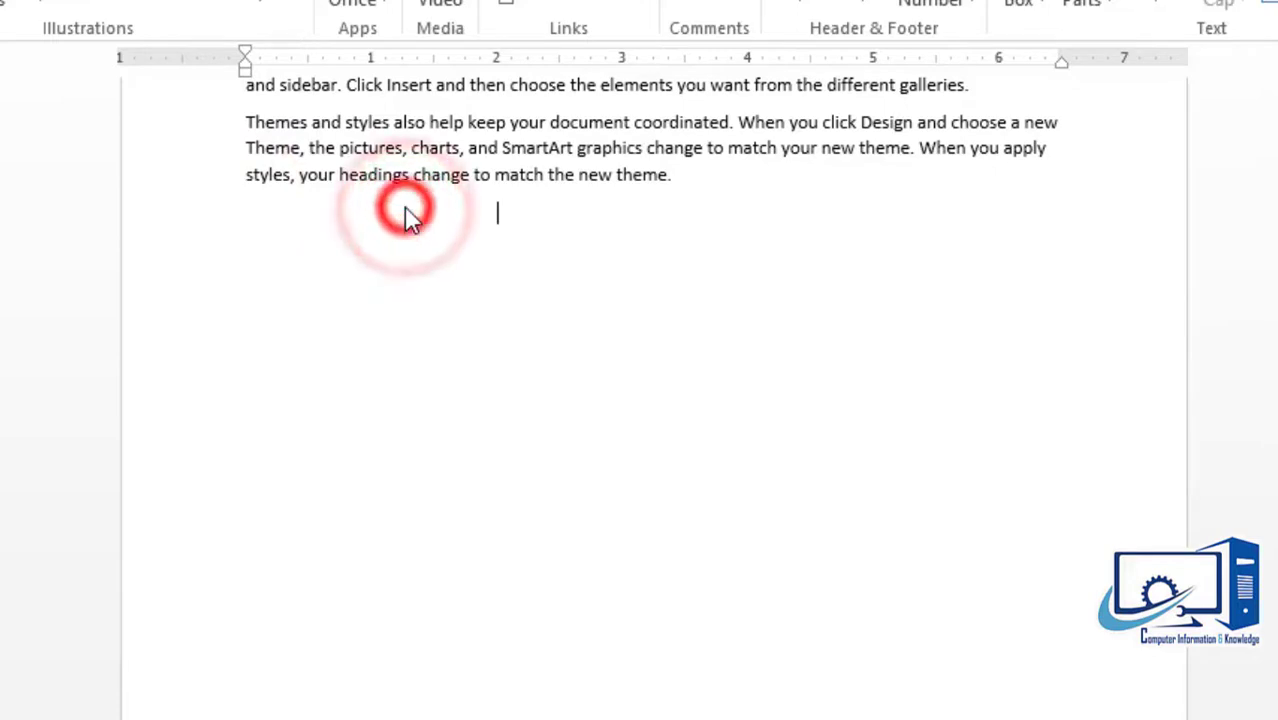
Enter a few lines of filler text in the empty space below the third paragraph, then delete them.
{"action": "left_click", "coordinate": [284, 215]}
{"action": "key", "text": "Return"}
{"action": "key", "text": "Return"}
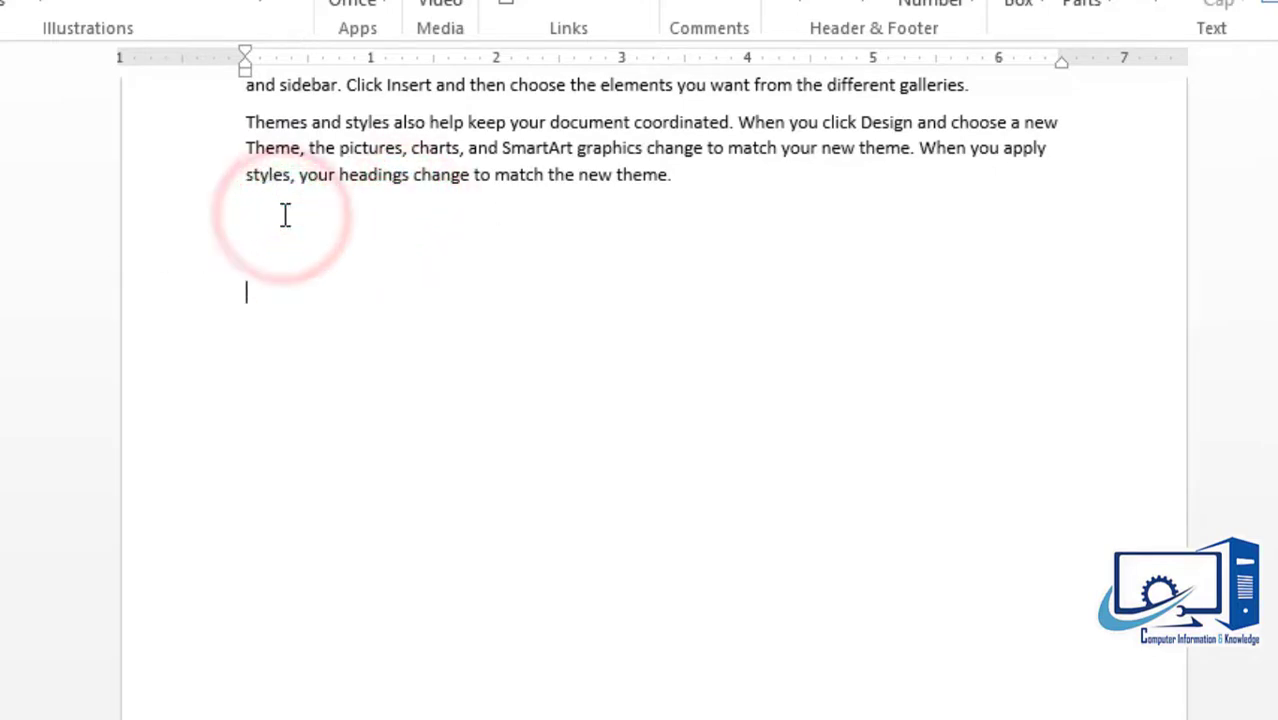
{"action": "type", "text": "Te4tqetqe"}
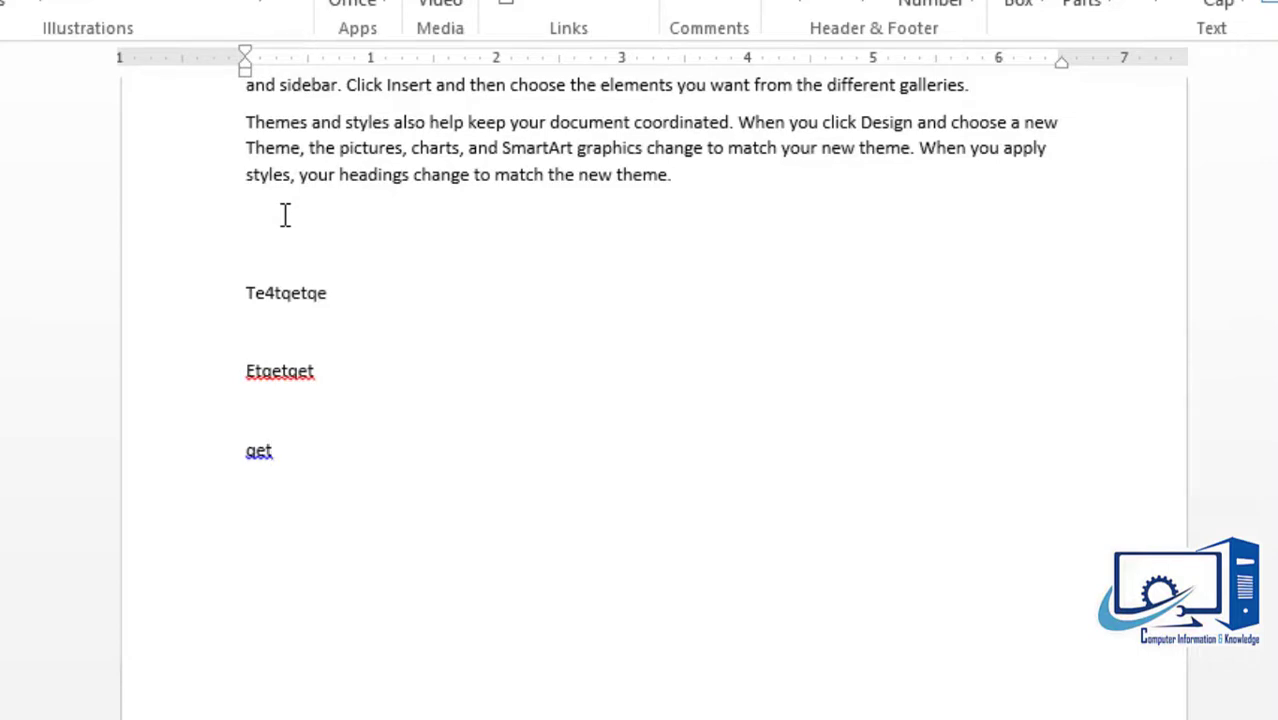
{"action": "left_click_drag", "start_coordinate": [281, 486], "coordinate": [245, 212]}
{"action": "key", "text": "Delete"}
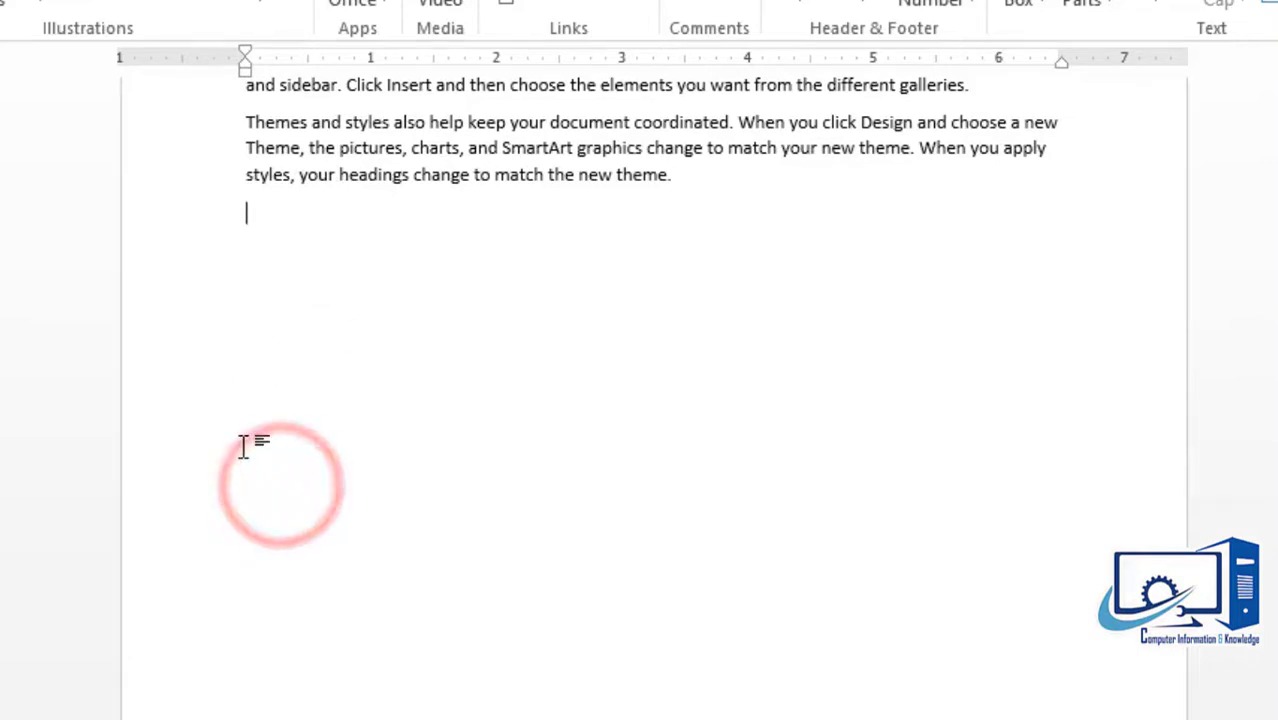
Insert a table with 3 columns and 4 rows on blank page 4 and enlarge it downward to make the rows taller.
{"action": "left_click_drag", "start_coordinate": [1270, 300], "coordinate": [1270, 360]}
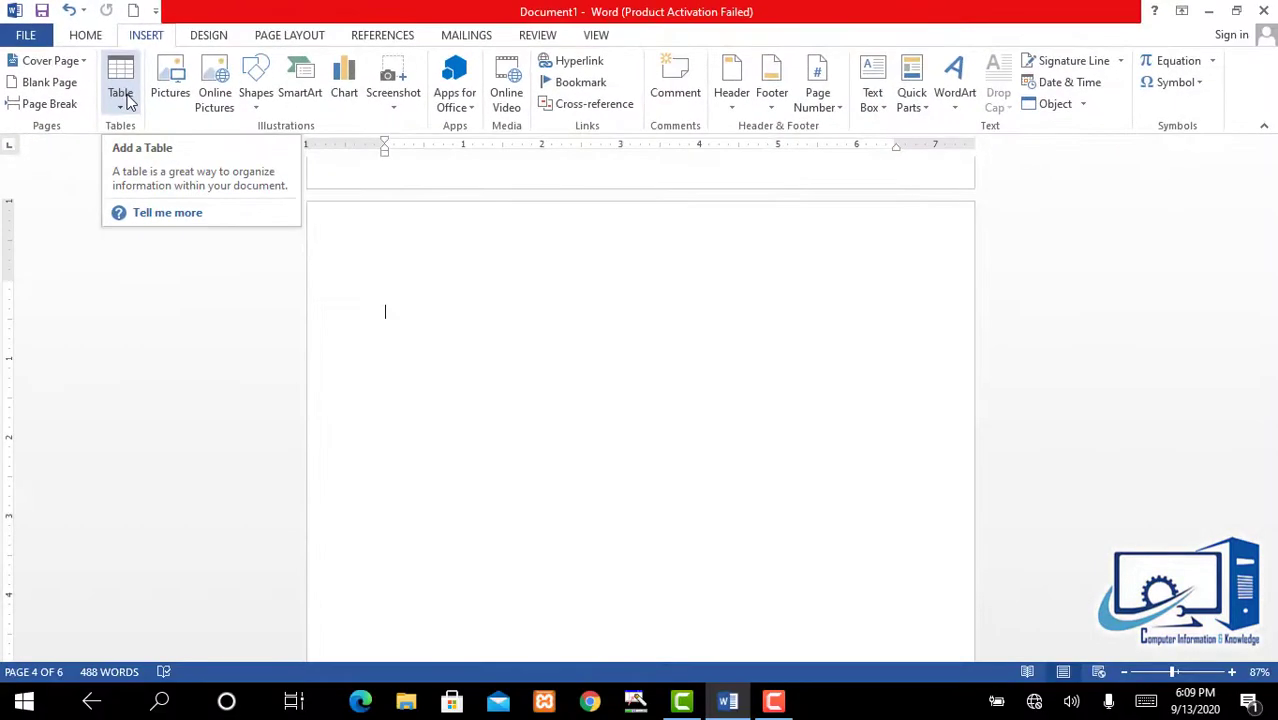
{"action": "left_click", "coordinate": [127, 100]}
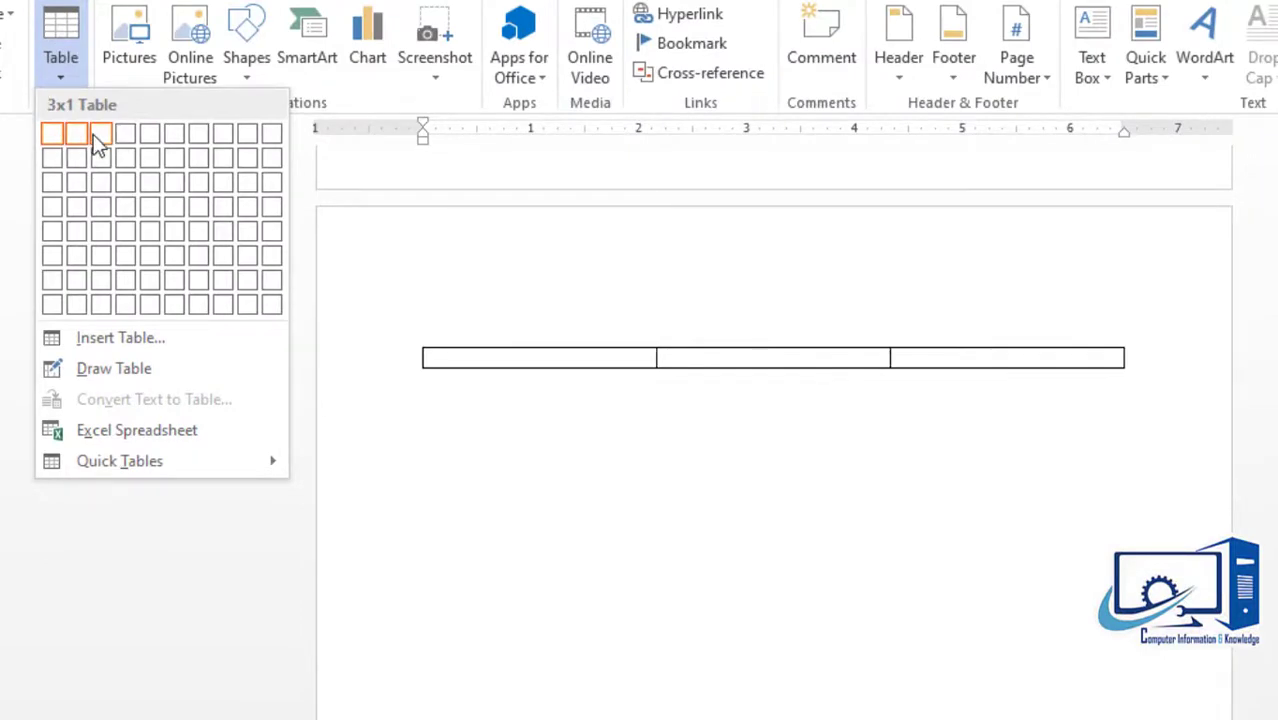
{"action": "left_click", "coordinate": [100, 213]}
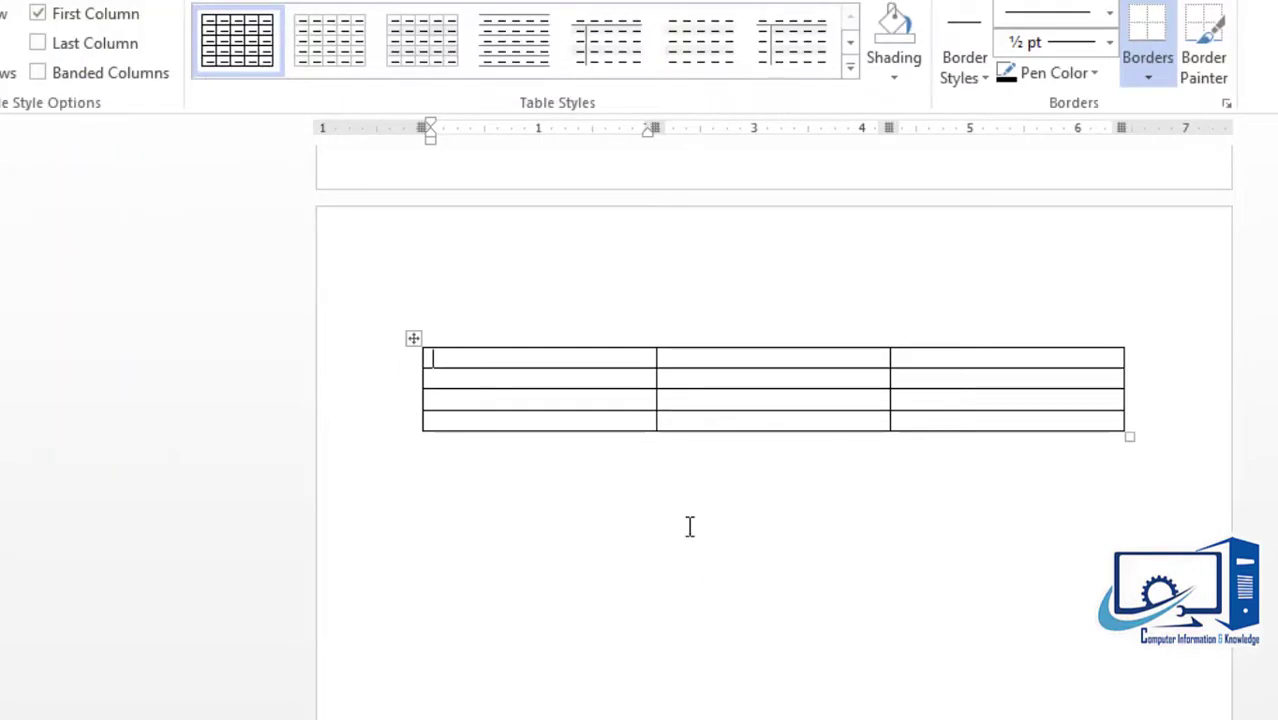
{"action": "left_click_drag", "start_coordinate": [1129, 440], "coordinate": [1110, 570]}
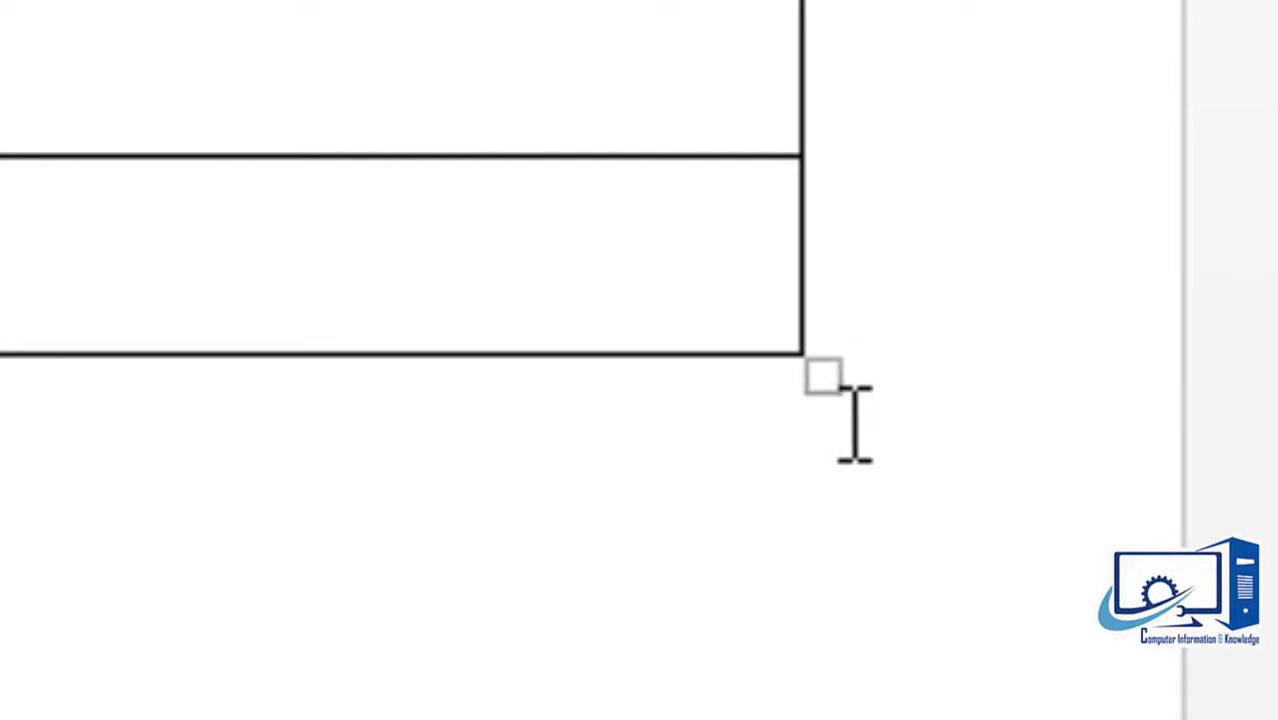
{"action": "left_click_drag", "start_coordinate": [826, 374], "coordinate": [838, 503]}
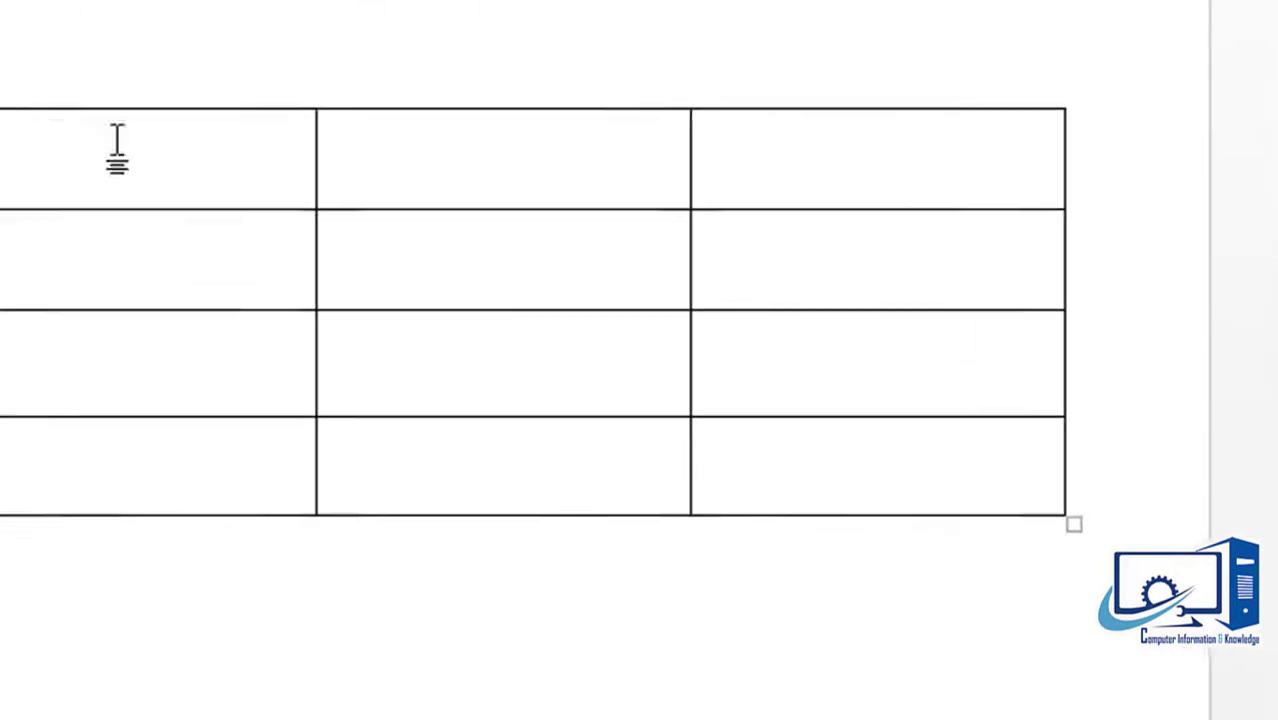
Fill in the table's header row with "Sno", "Name" and "Contact".
{"action": "left_click", "coordinate": [365, 234]}
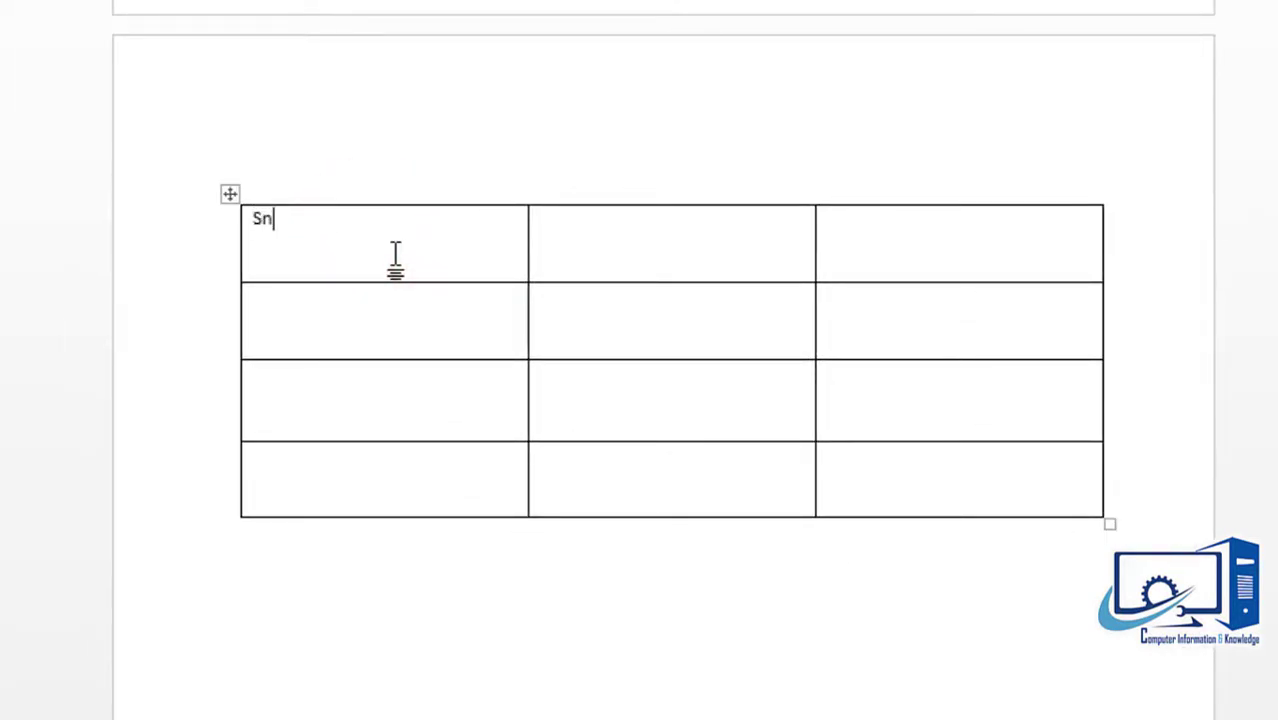
{"action": "left_click", "coordinate": [599, 274]}
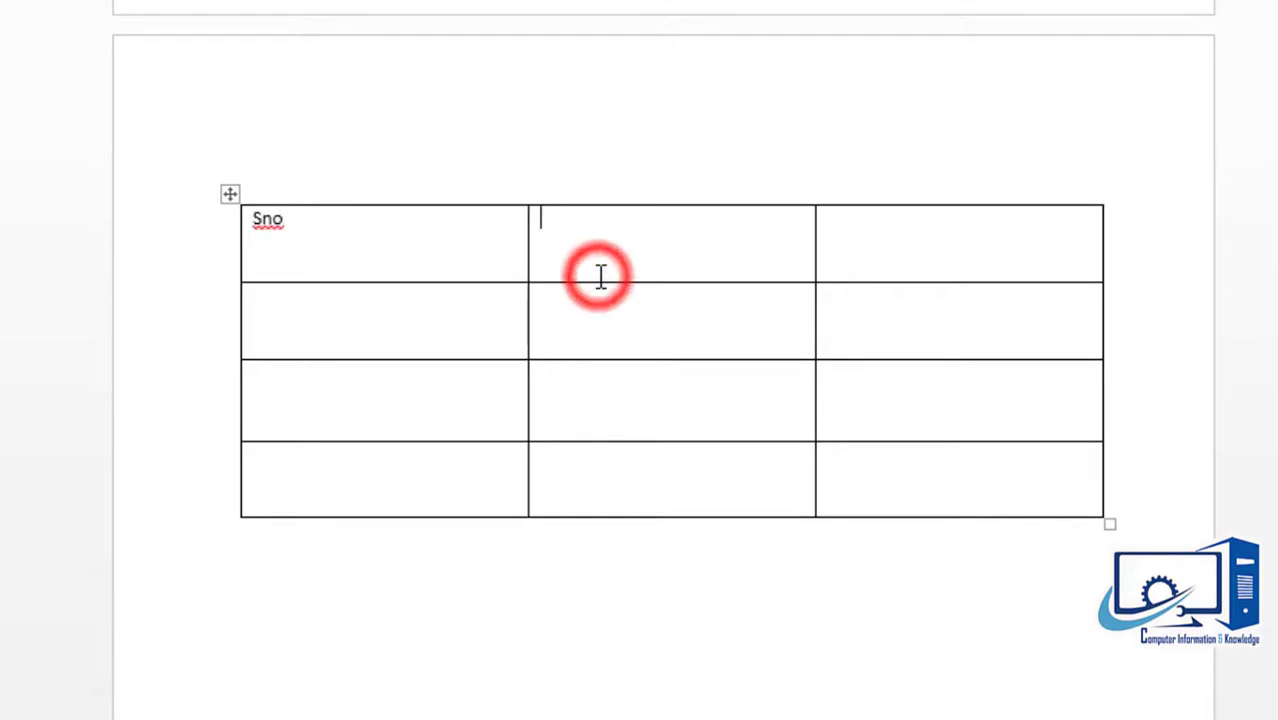
{"action": "type", "text": "Name"}
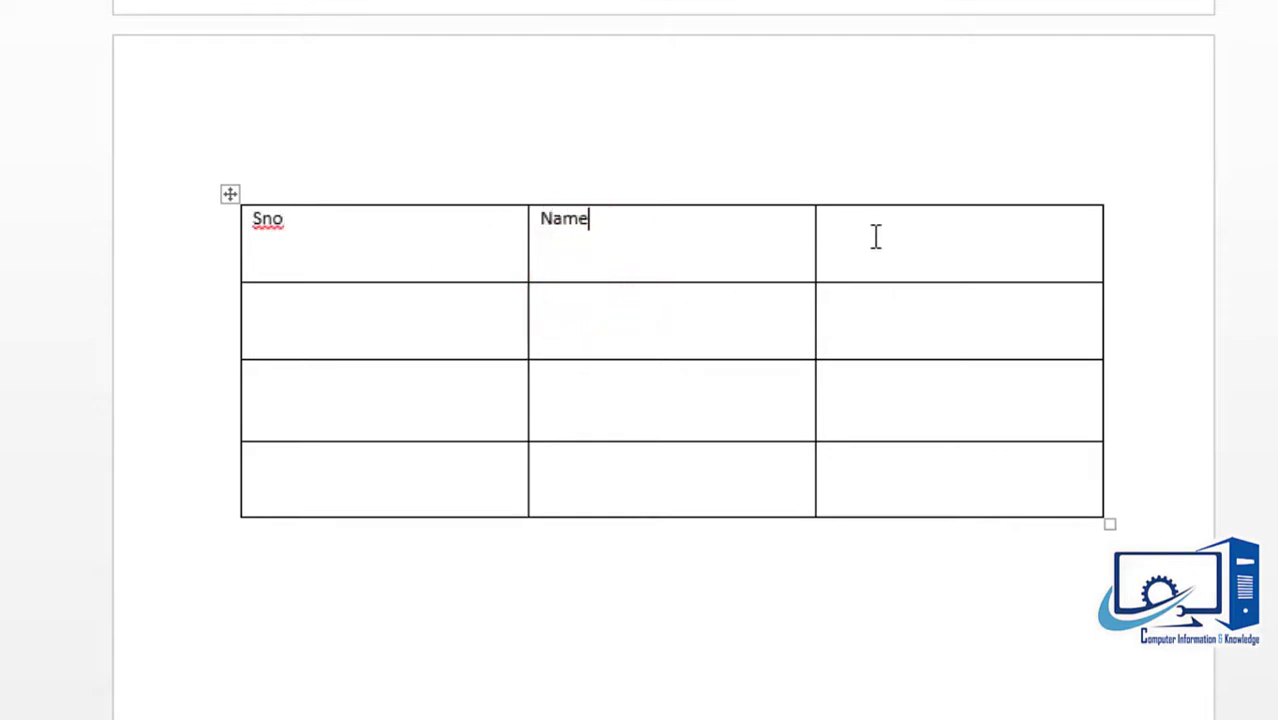
{"action": "left_click", "coordinate": [875, 236]}
{"action": "type", "text": "Contact"}
{"action": "left_click", "coordinate": [414, 323]}
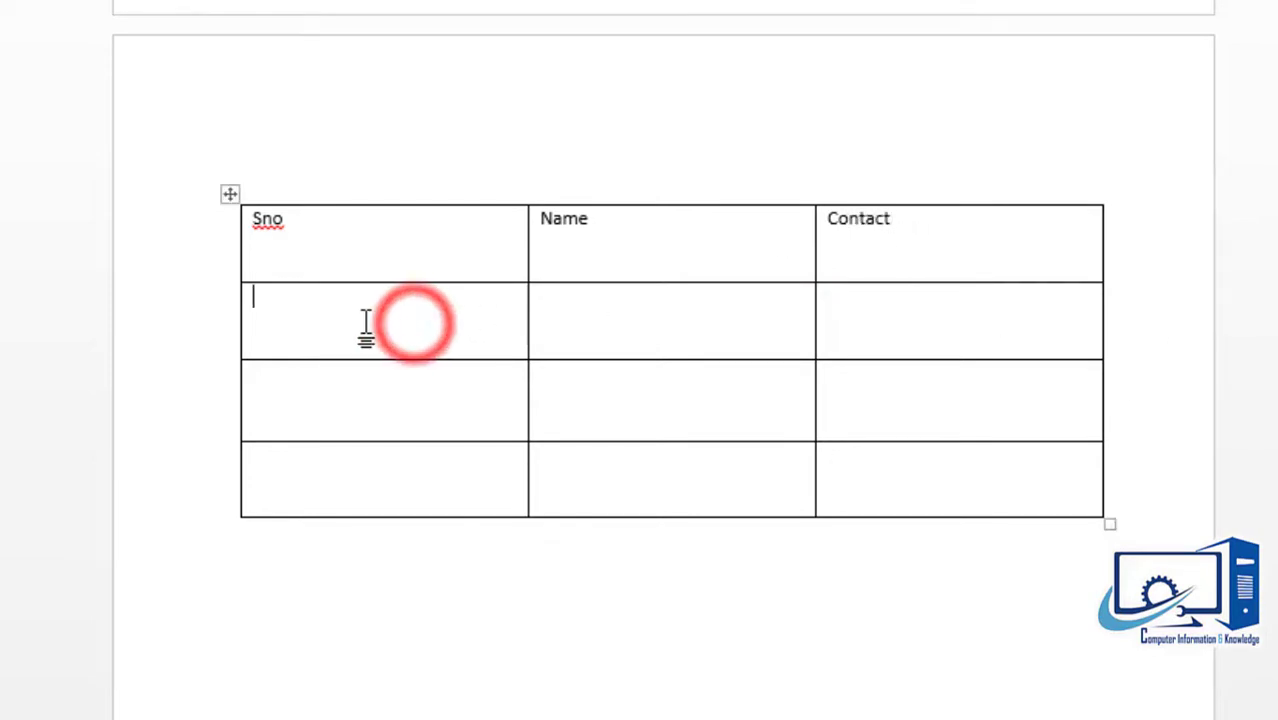
{"action": "left_click_drag", "start_coordinate": [365, 328], "coordinate": [926, 484]}
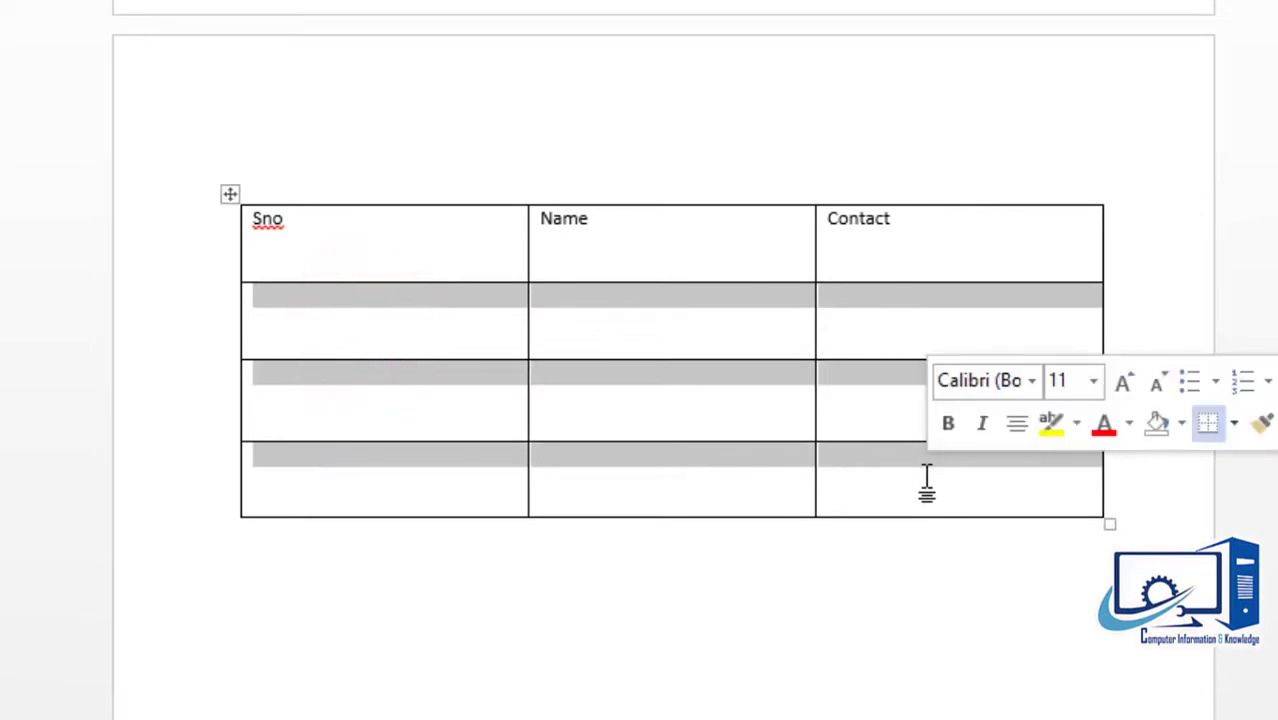
{"action": "left_click", "coordinate": [709, 425]}
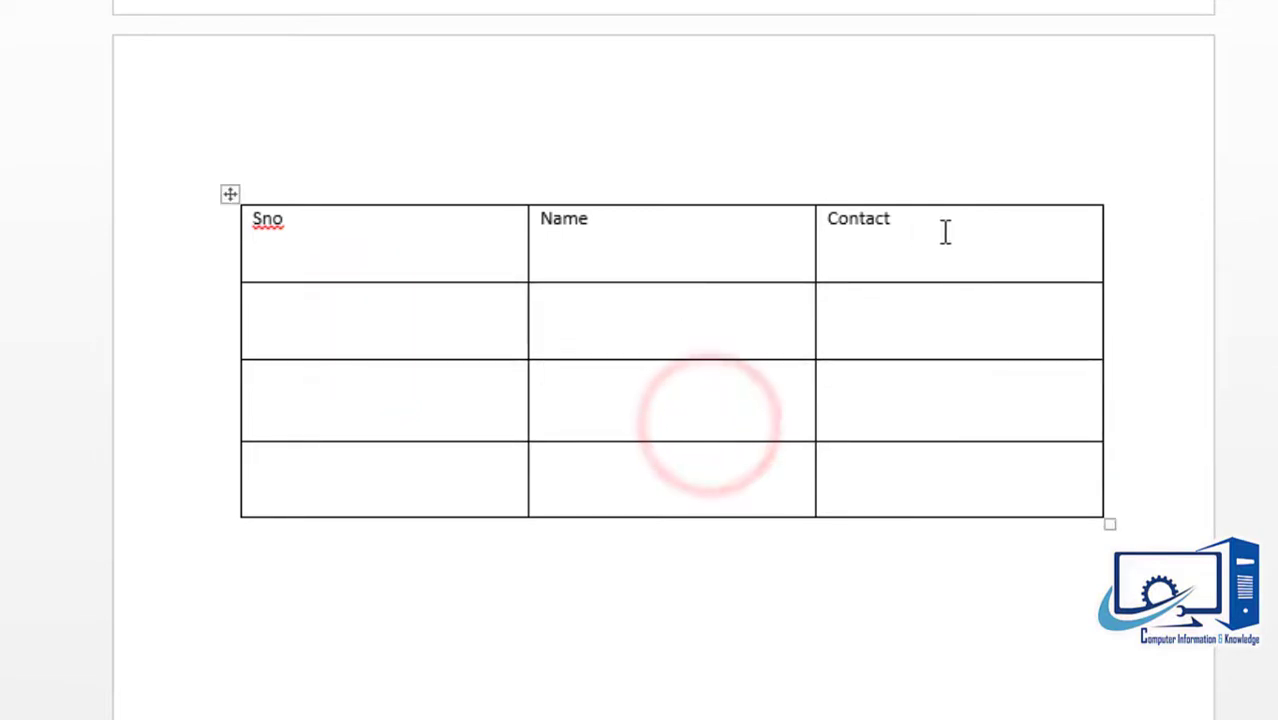
Increase the font size of the header row text "Sno", "Name" and "Contact" by several points.
{"action": "left_click_drag", "start_coordinate": [945, 231], "coordinate": [222, 200]}
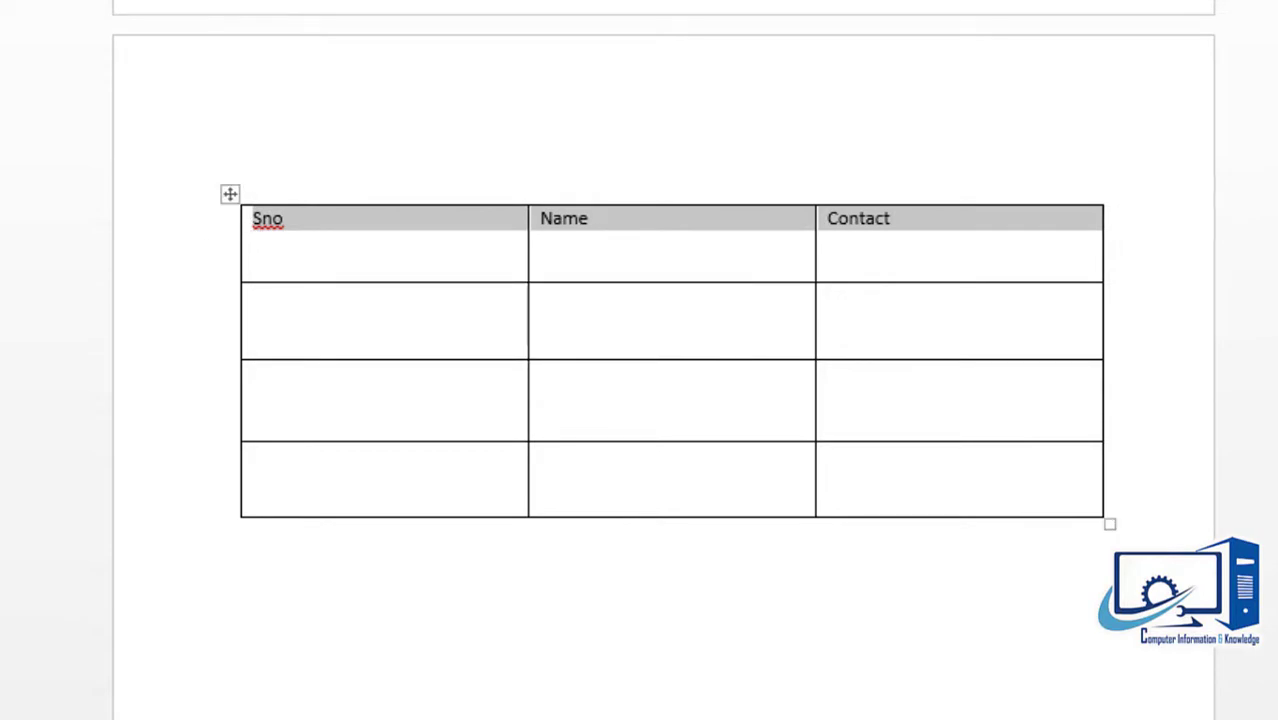
{"action": "key", "text": "ctrl+]"}
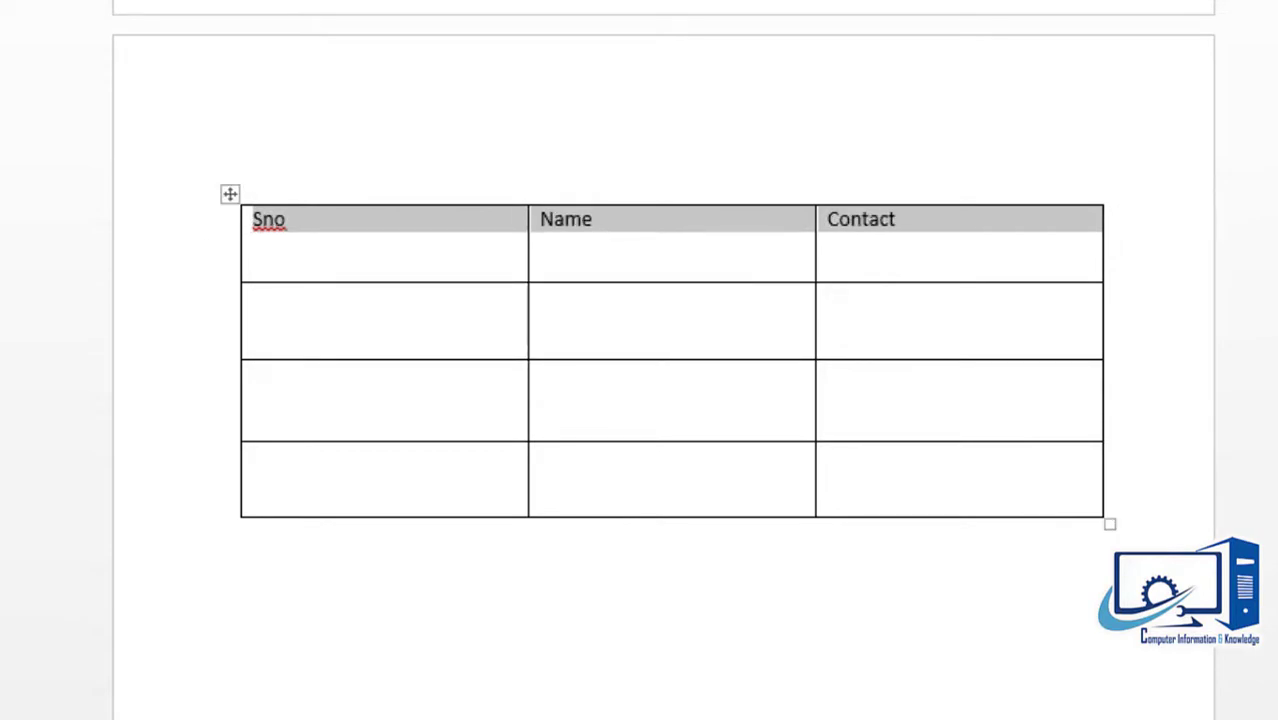
{"action": "key", "text": "ctrl+]"}
{"action": "key", "text": "ctrl+]"}
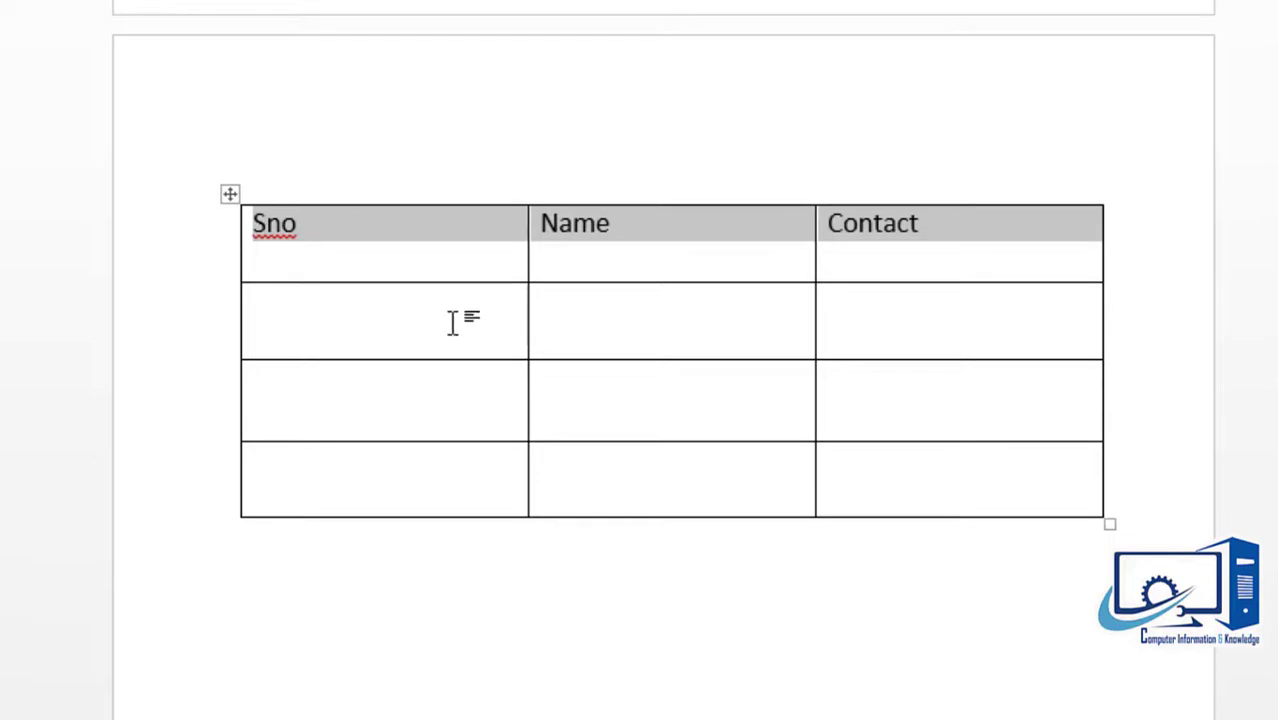
Narrow the table's "Sno" column to roughly fit its heading and reduce the height of the header row.
{"action": "left_click", "coordinate": [495, 300]}
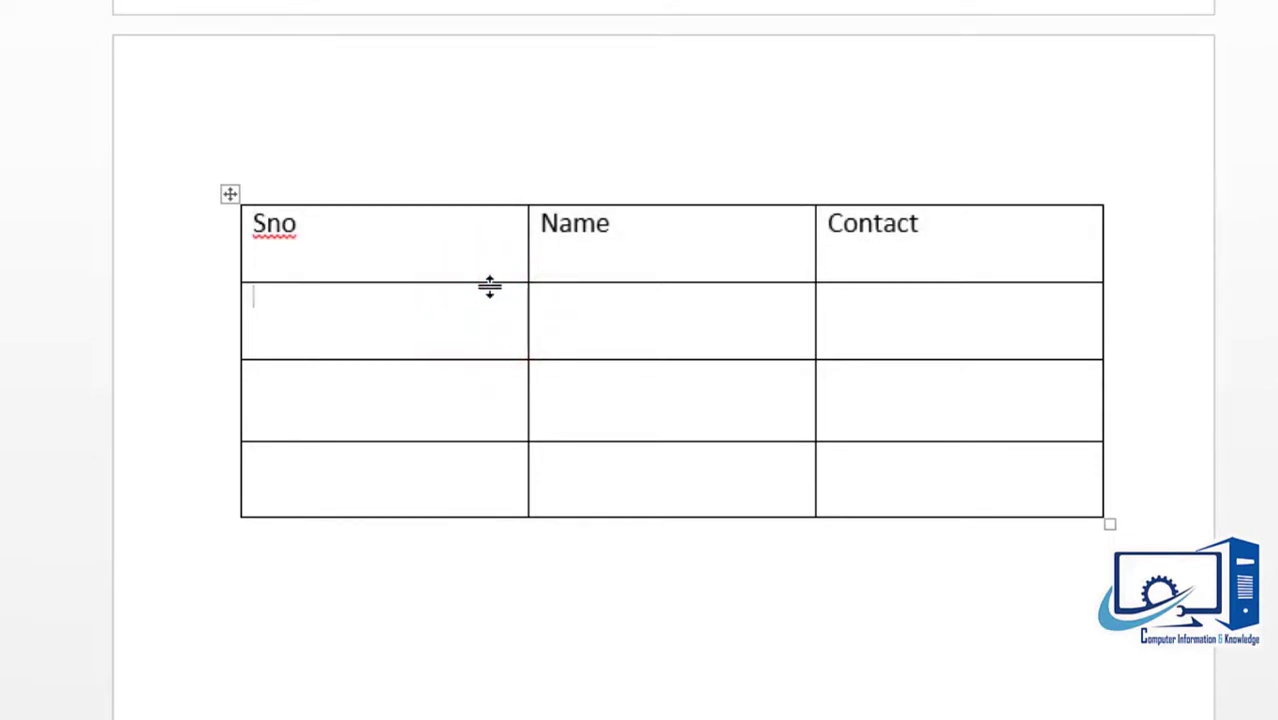
{"action": "left_click_drag", "start_coordinate": [491, 284], "coordinate": [340, 285]}
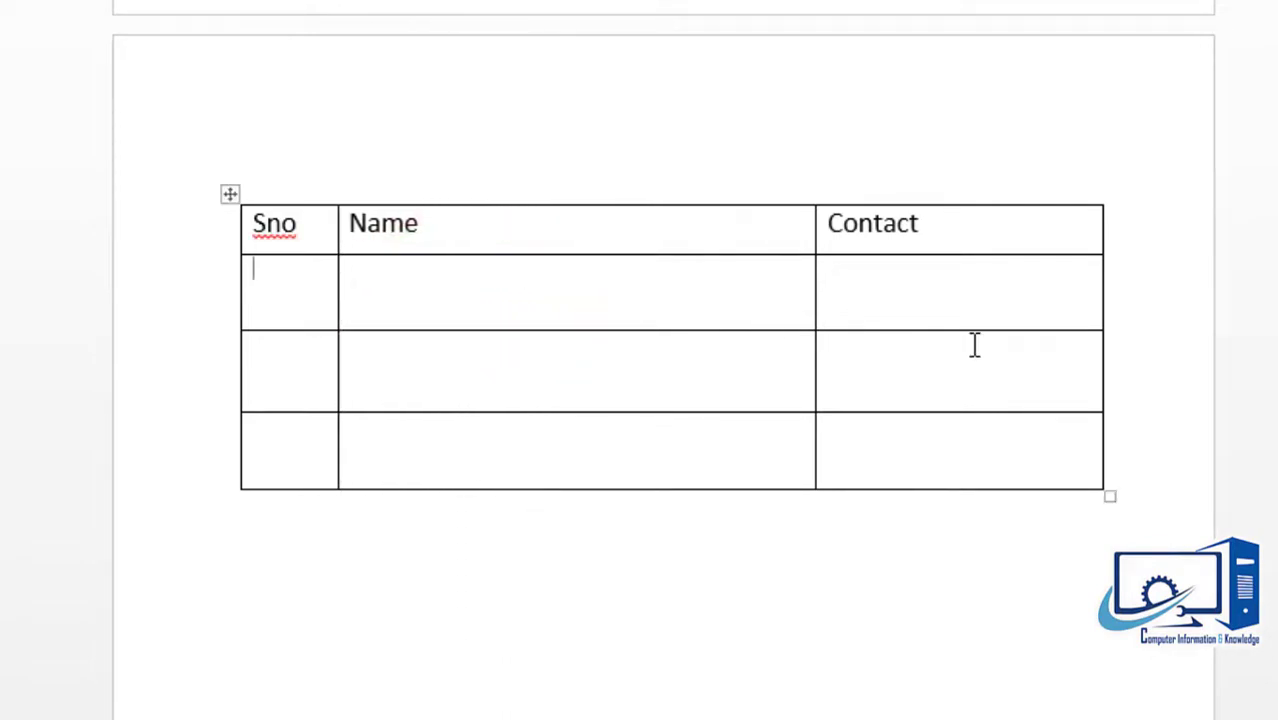
{"action": "left_click", "coordinate": [641, 275]}
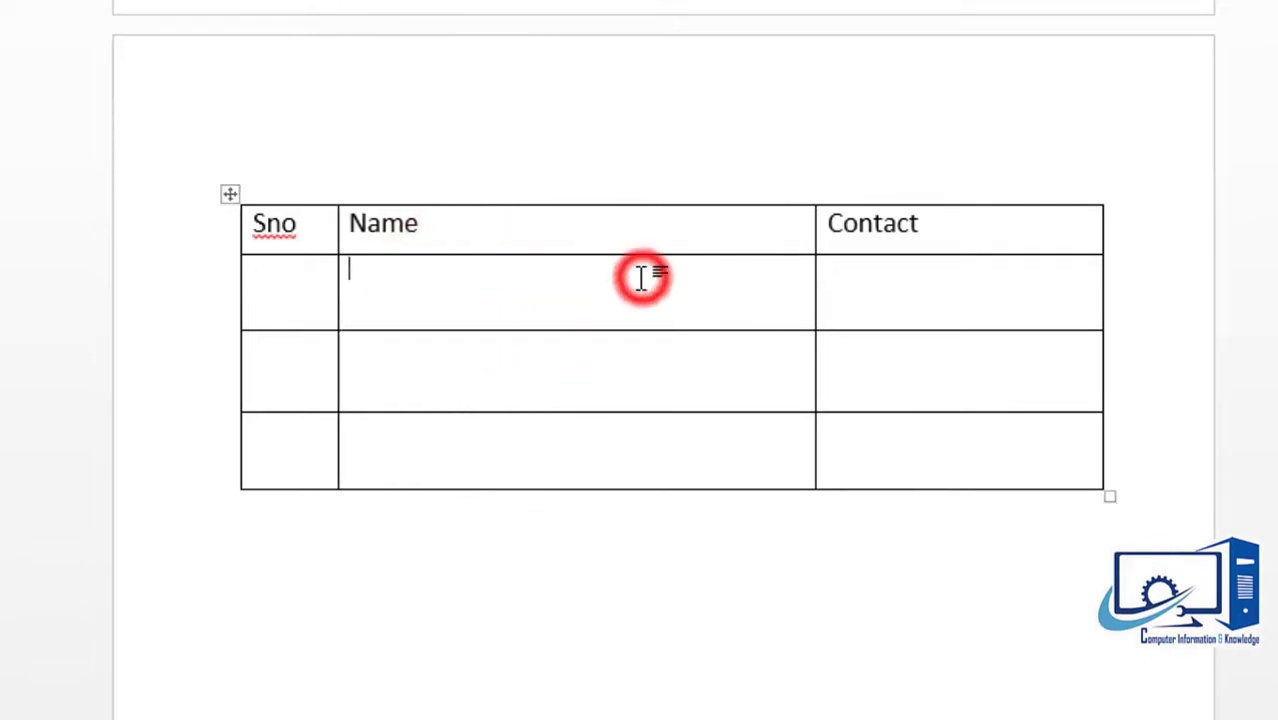
{"action": "left_click", "coordinate": [567, 440]}
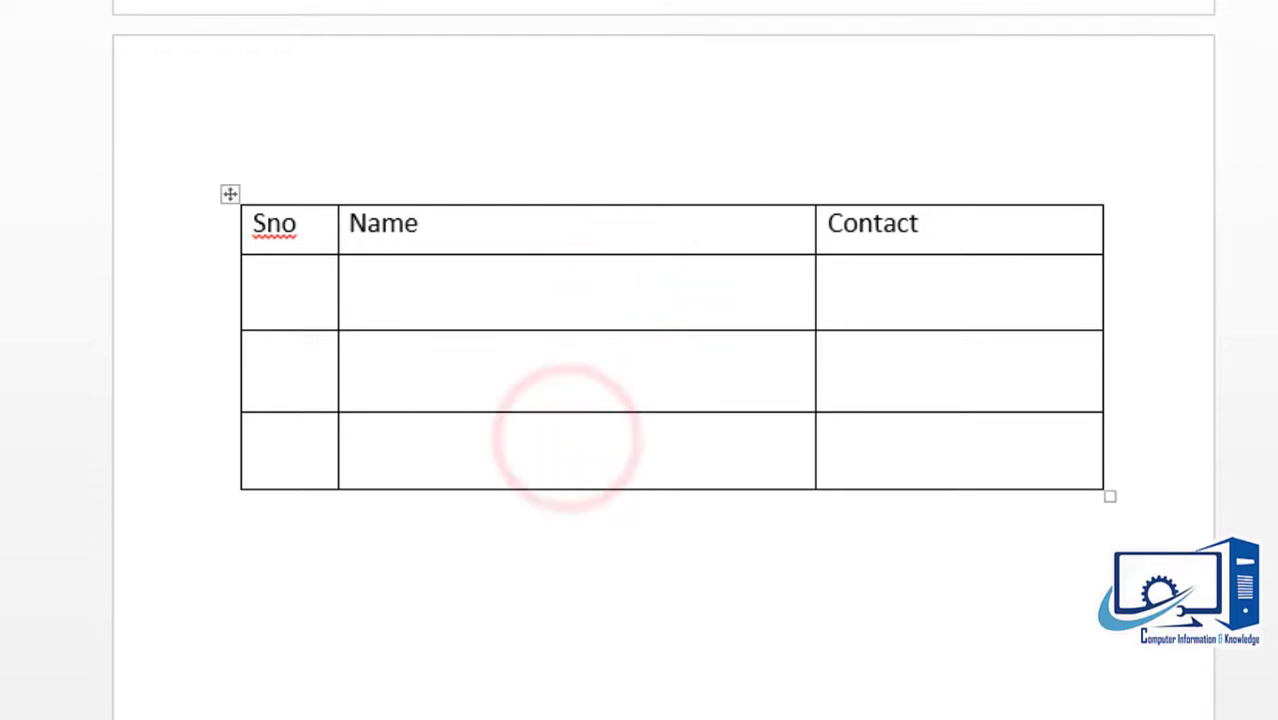
Place the cursor at the left margin a line below the table and open the Insert Table dialog.
{"action": "left_click", "coordinate": [816, 565]}
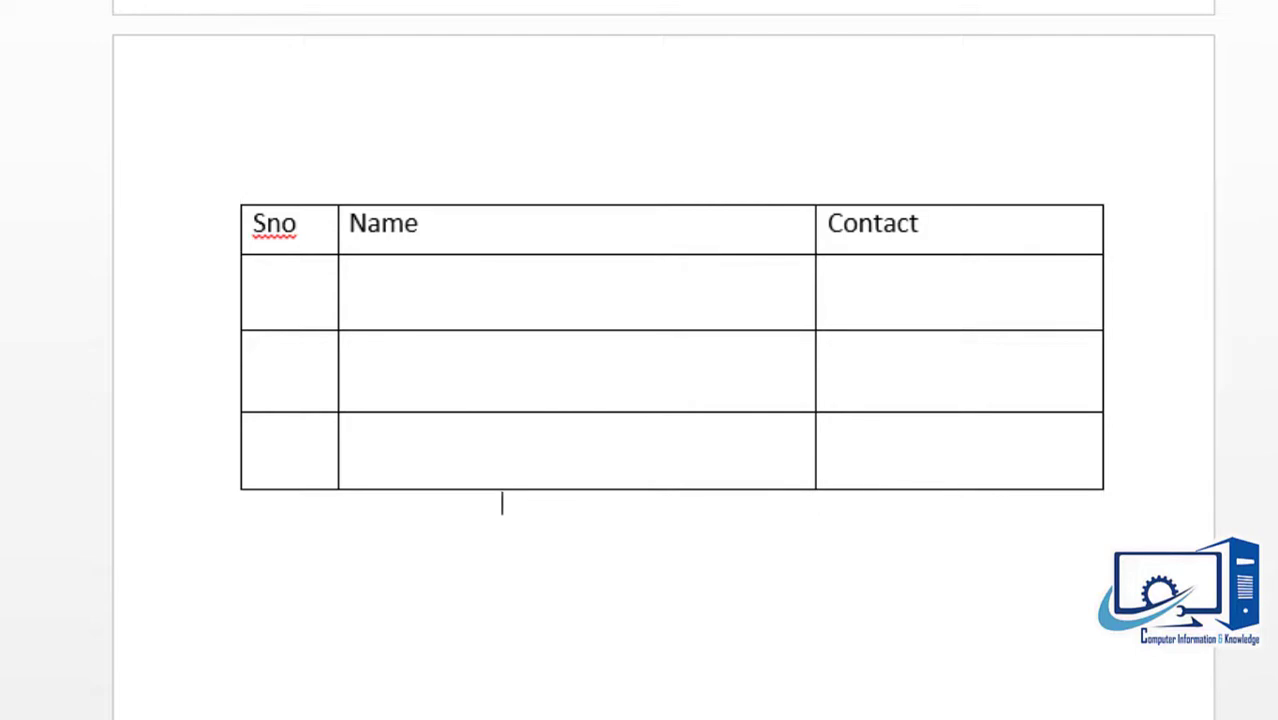
{"action": "scroll", "coordinate": [663, 360], "scroll_direction": "down", "scroll_amount": 5}
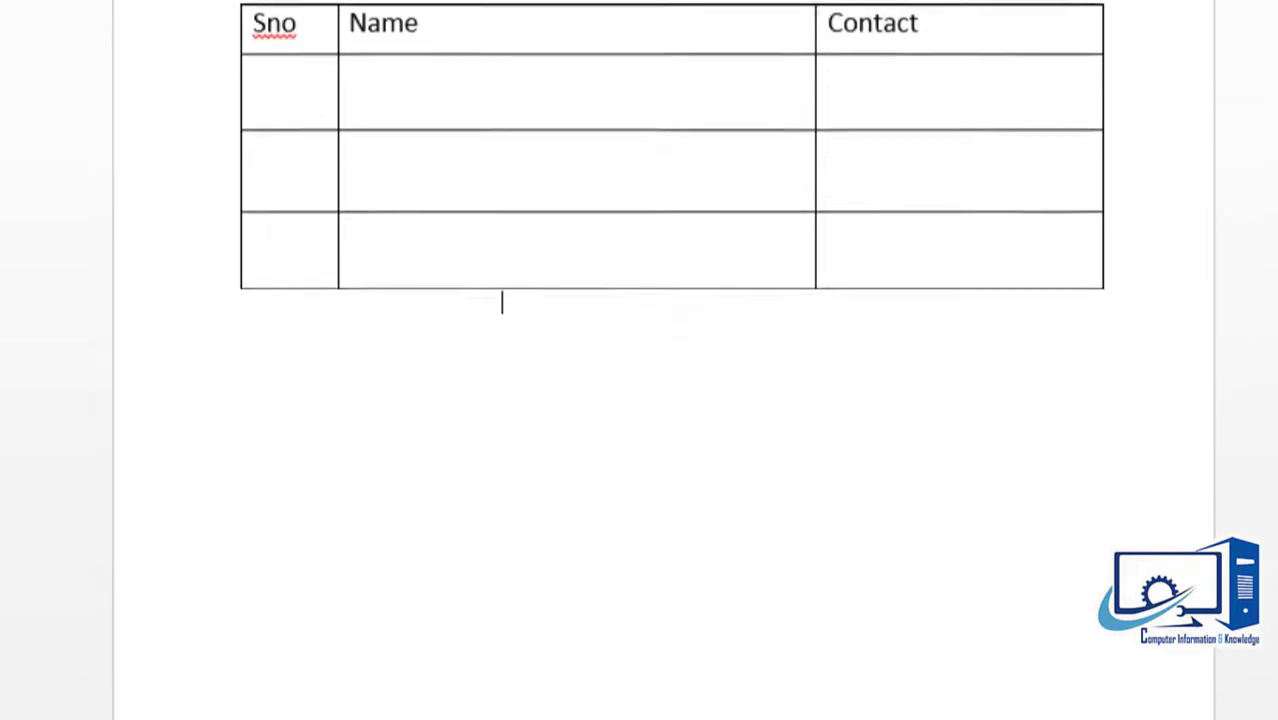
{"action": "scroll", "coordinate": [408, 214], "scroll_direction": "up", "scroll_amount": 2}
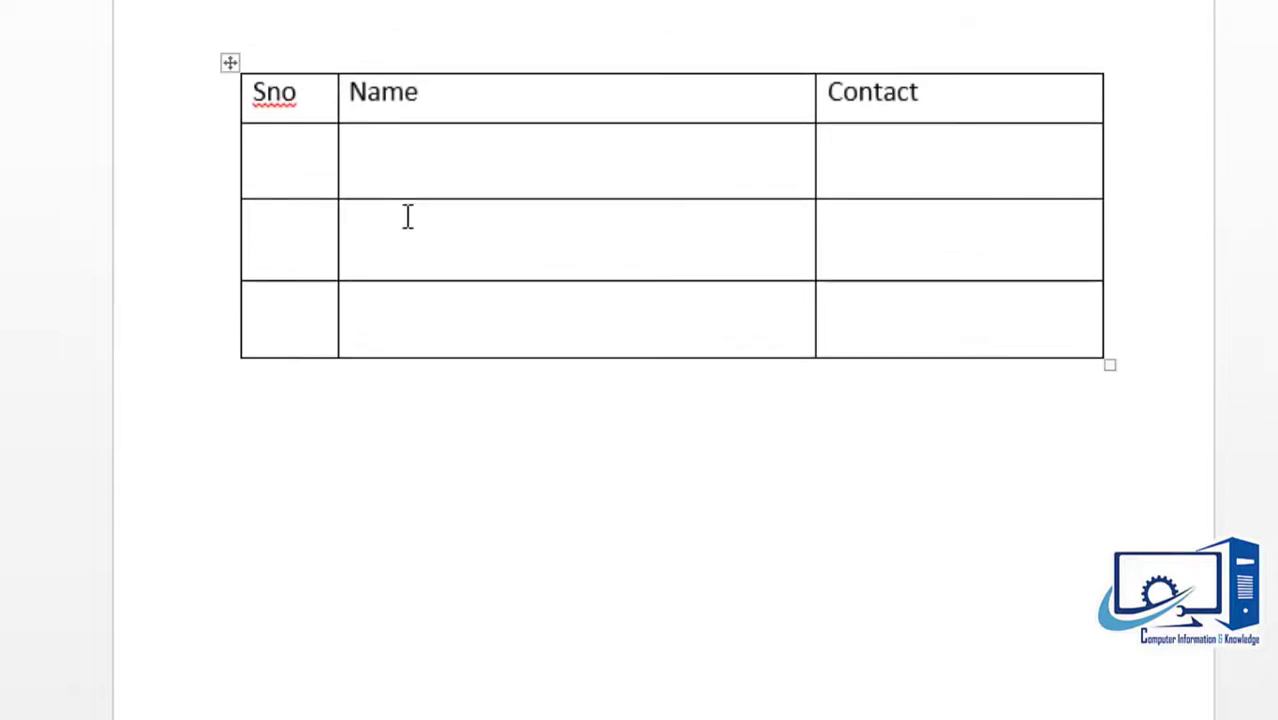
{"action": "double_click", "coordinate": [323, 436]}
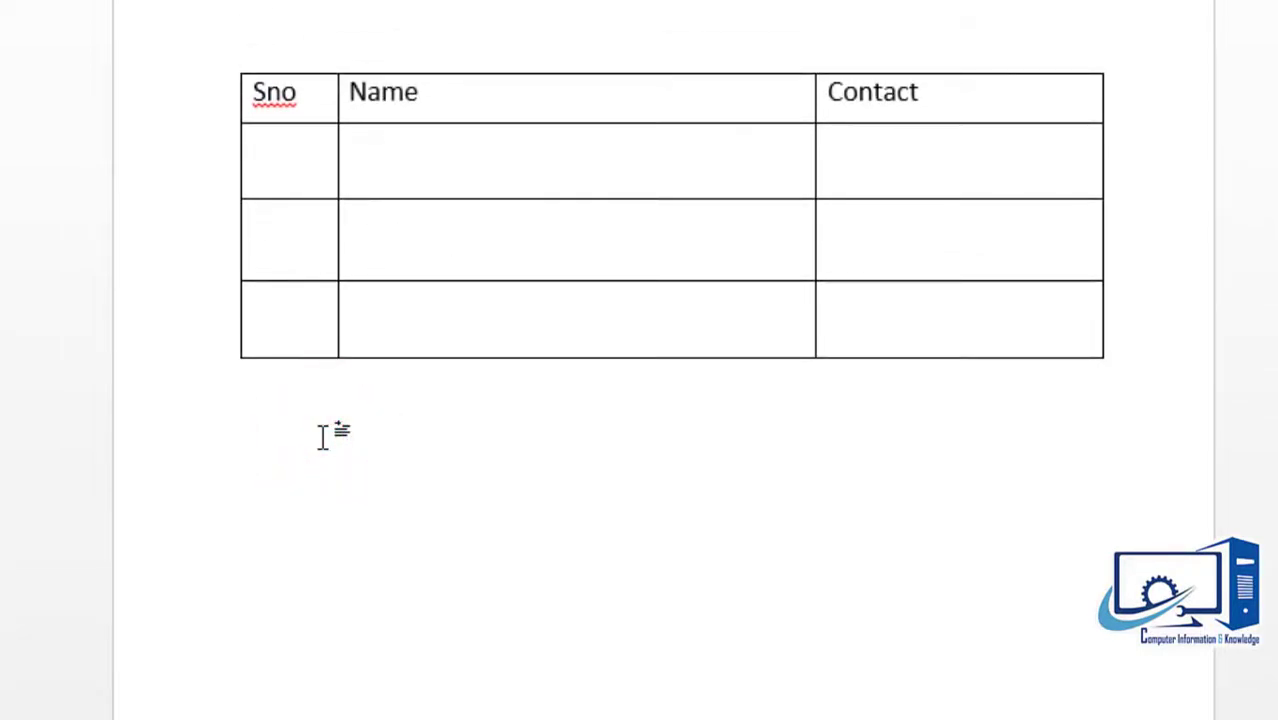
{"action": "left_click", "coordinate": [277, 80]}
{"action": "left_click", "coordinate": [258, 195]}
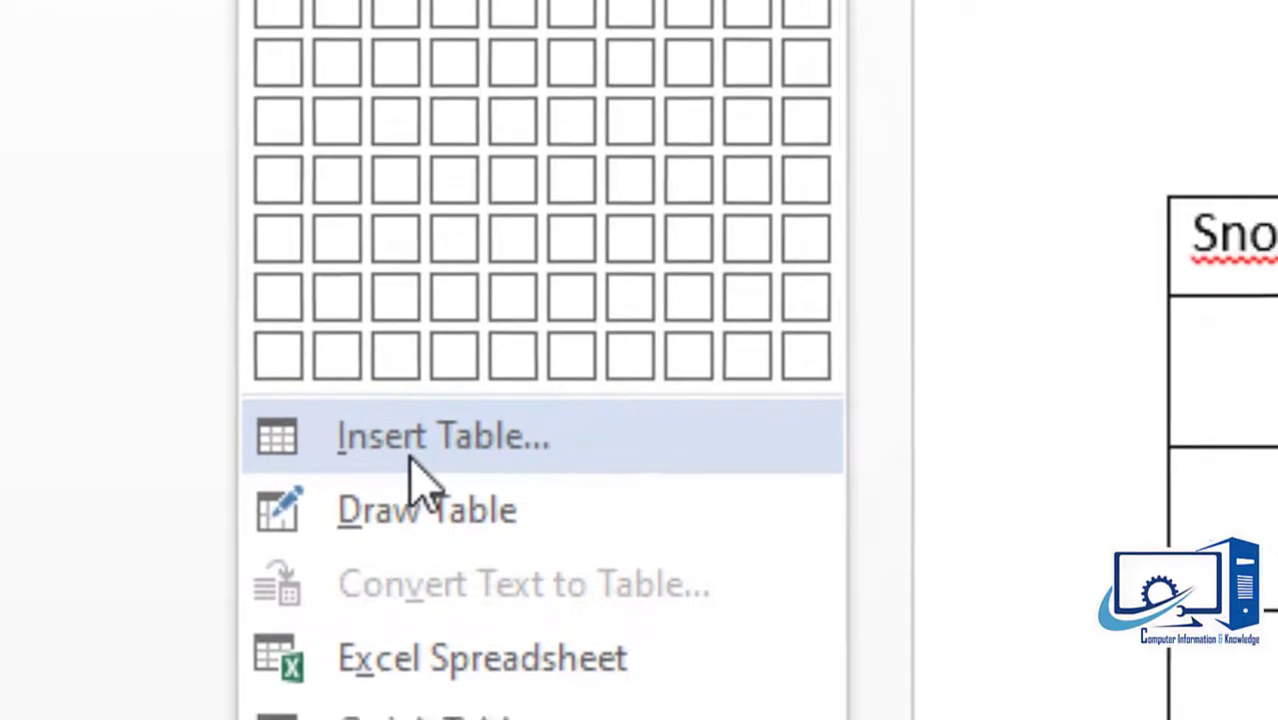
{"action": "left_click", "coordinate": [452, 466]}
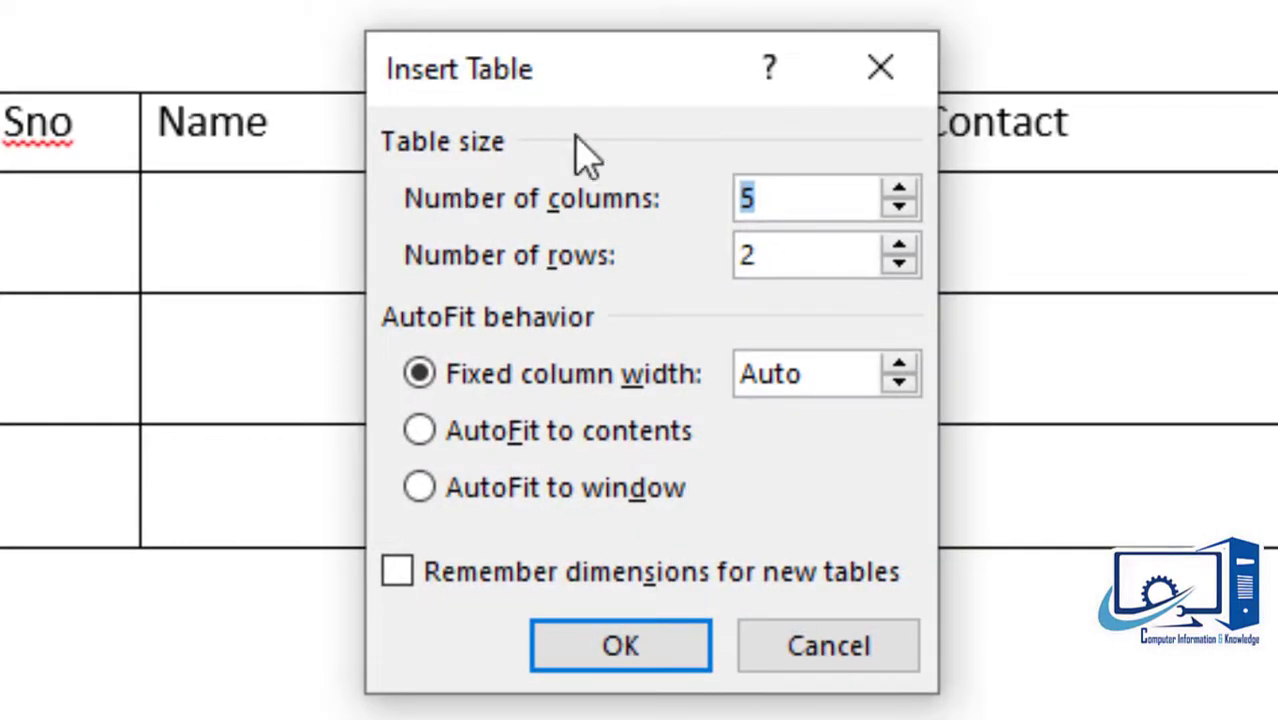
Insert a second table with 4 columns and 20 rows, keeping the fixed column width on Auto.
{"action": "left_click", "coordinate": [610, 66]}
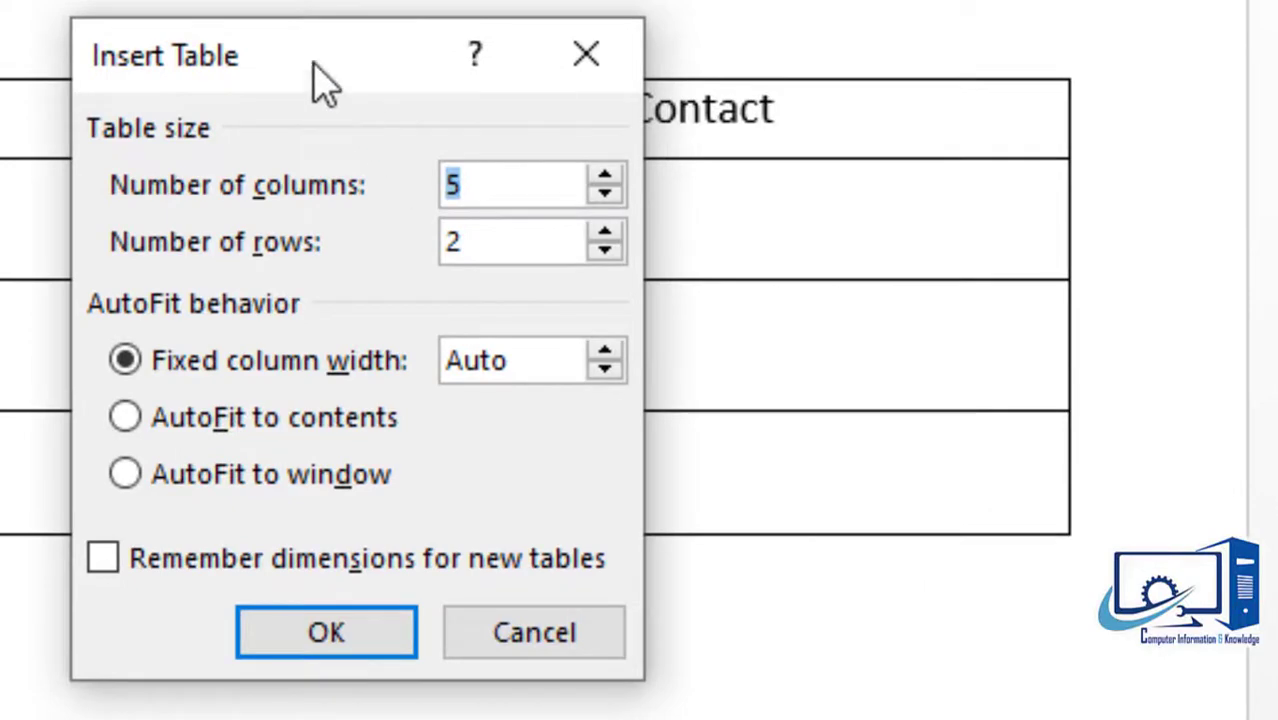
{"action": "left_click_drag", "start_coordinate": [305, 43], "coordinate": [580, 663]}
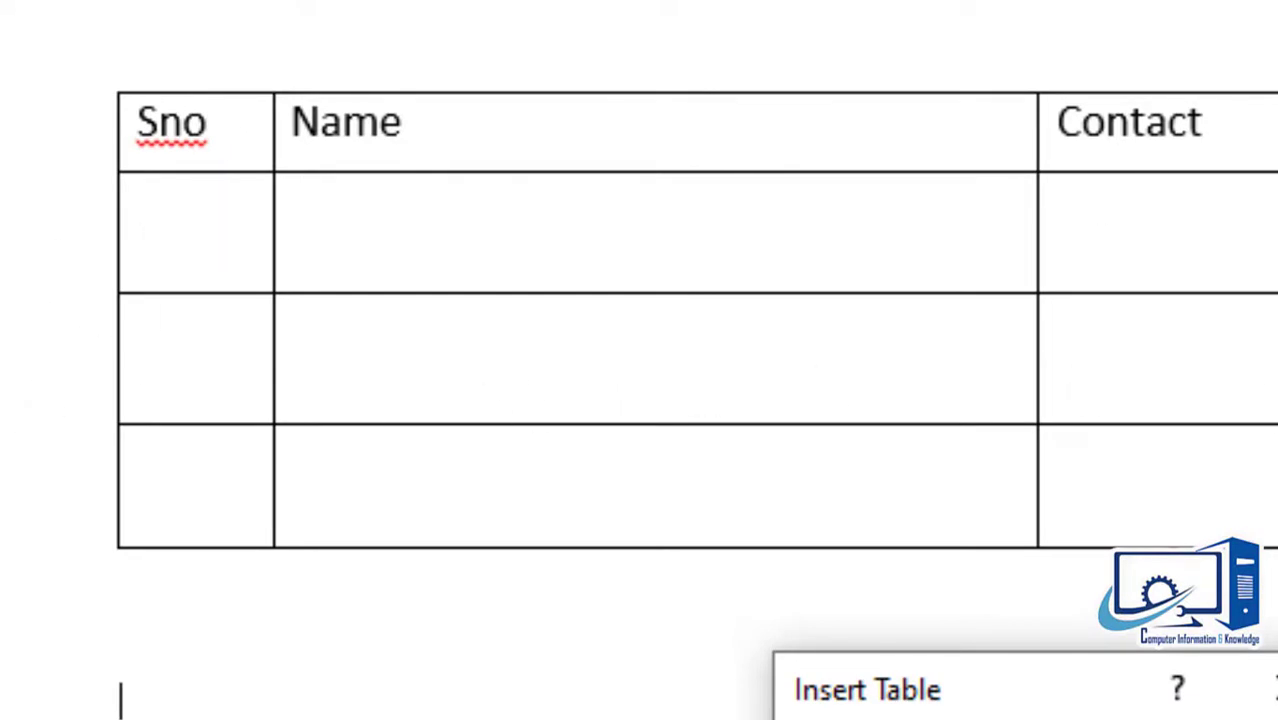
{"action": "left_click_drag", "start_coordinate": [968, 698], "coordinate": [646, 79]}
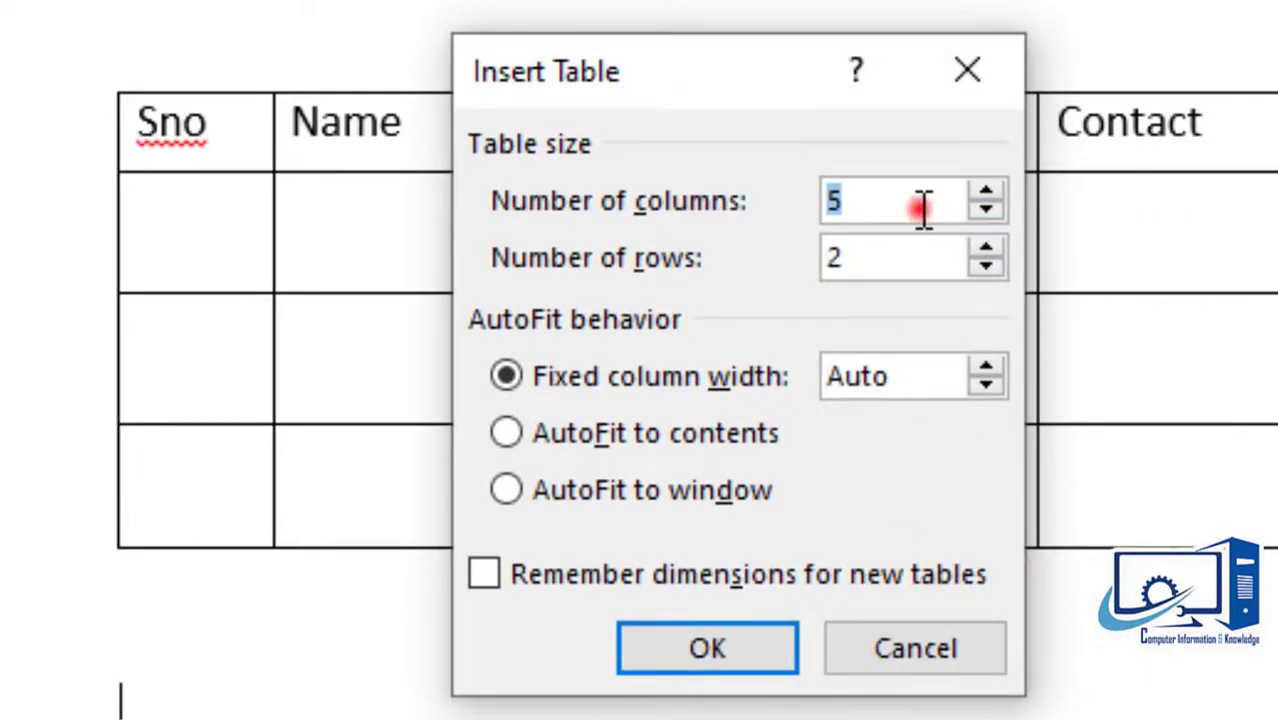
{"action": "left_click_drag", "start_coordinate": [922, 210], "coordinate": [813, 234]}
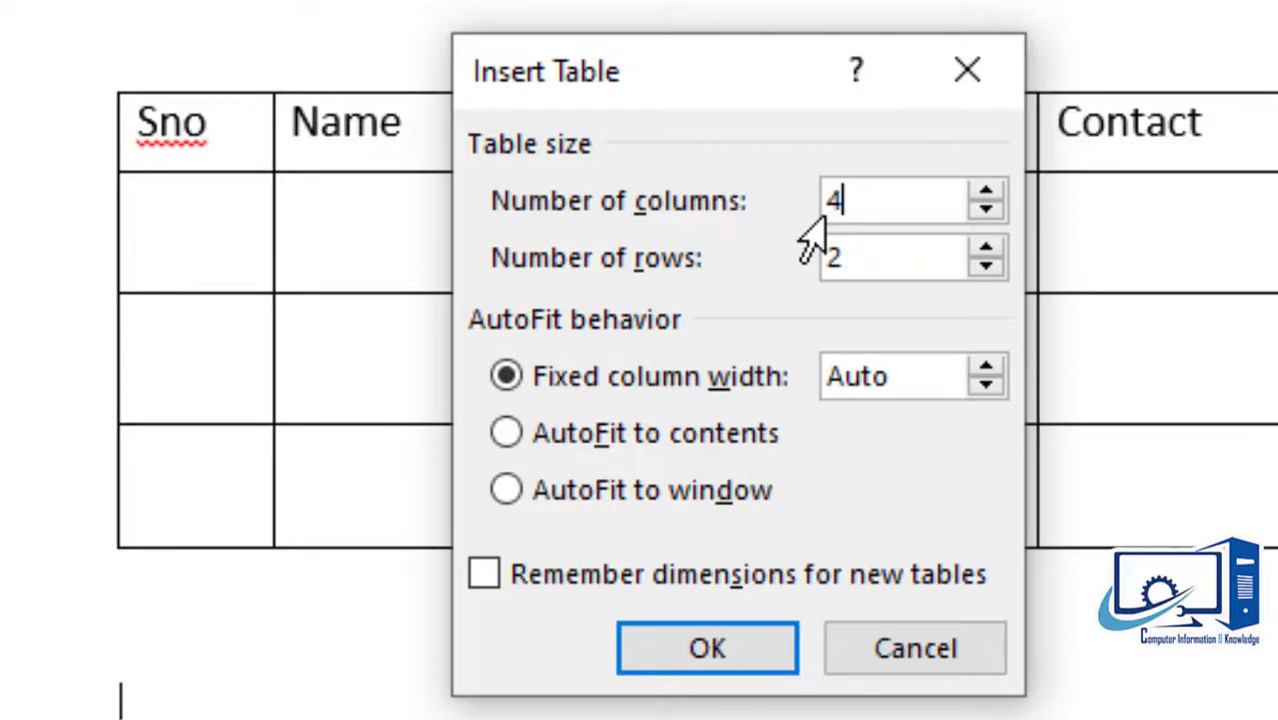
{"action": "left_click", "coordinate": [901, 258]}
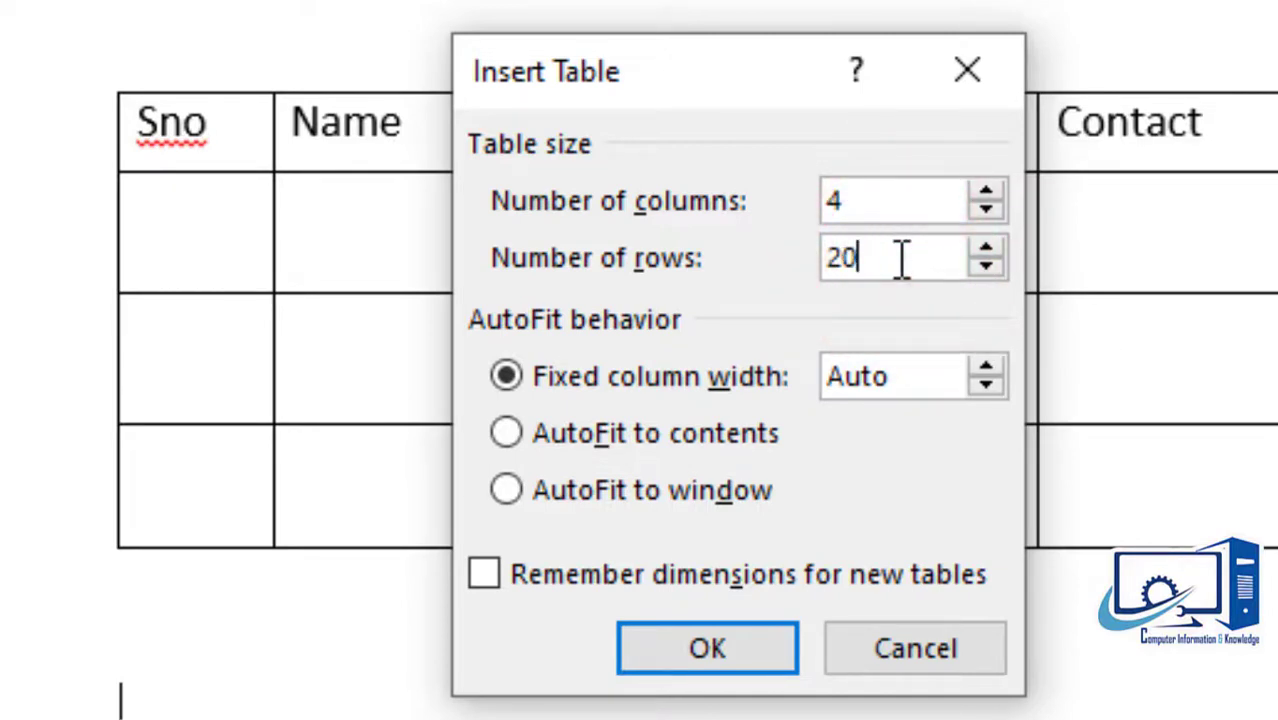
{"action": "type", "text": "0"}
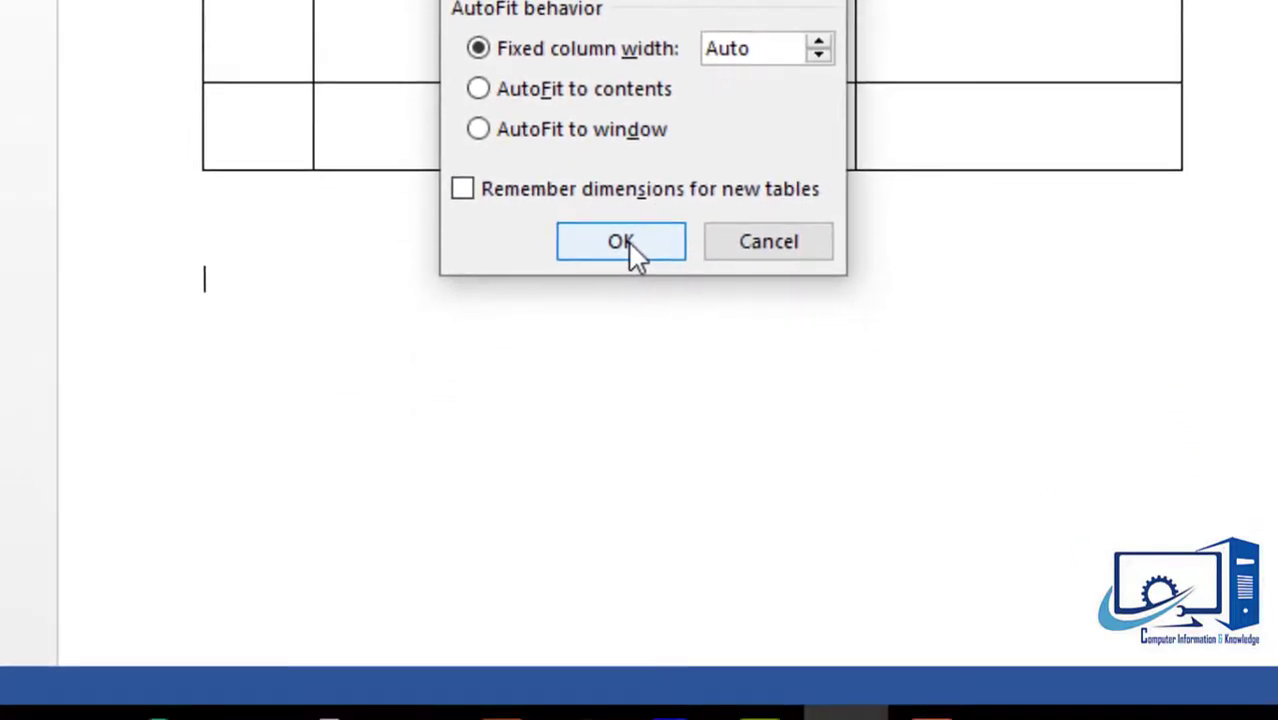
{"action": "left_click", "coordinate": [628, 248]}
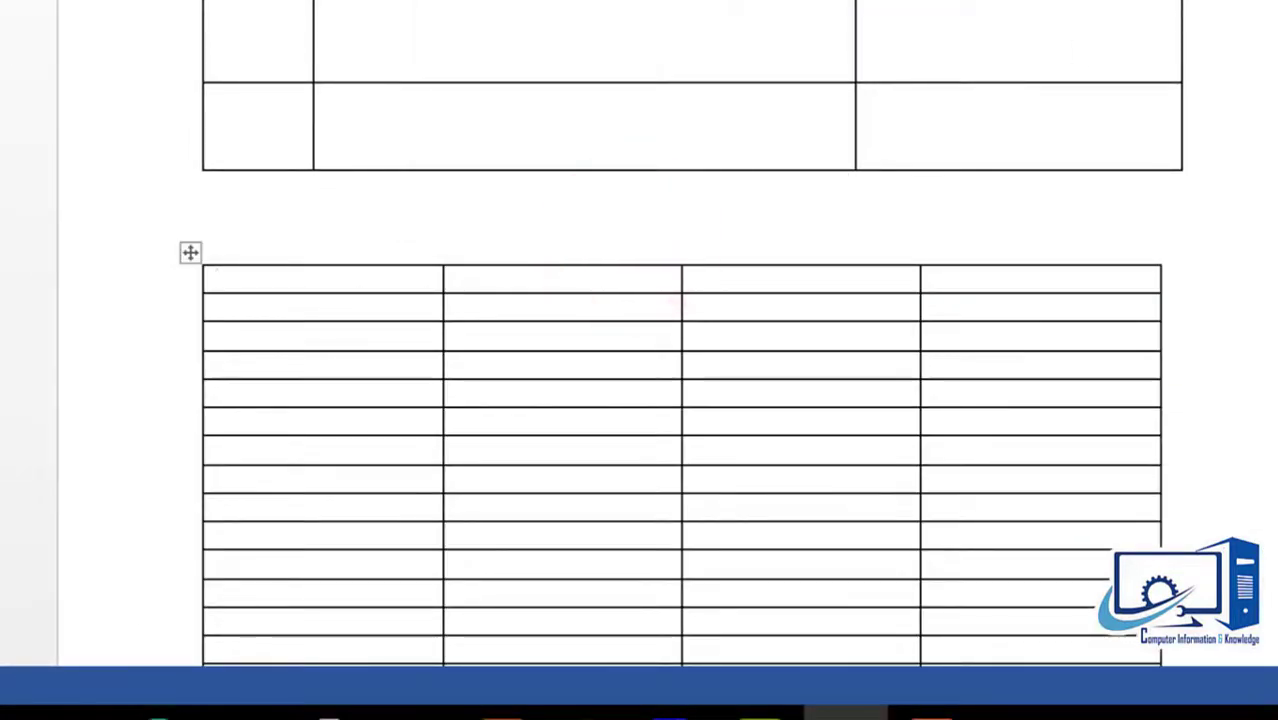
Stretch the 20-row table downward from its lower corner to make all rows taller.
{"action": "scroll", "coordinate": [680, 380], "scroll_direction": "down", "scroll_amount": 5}
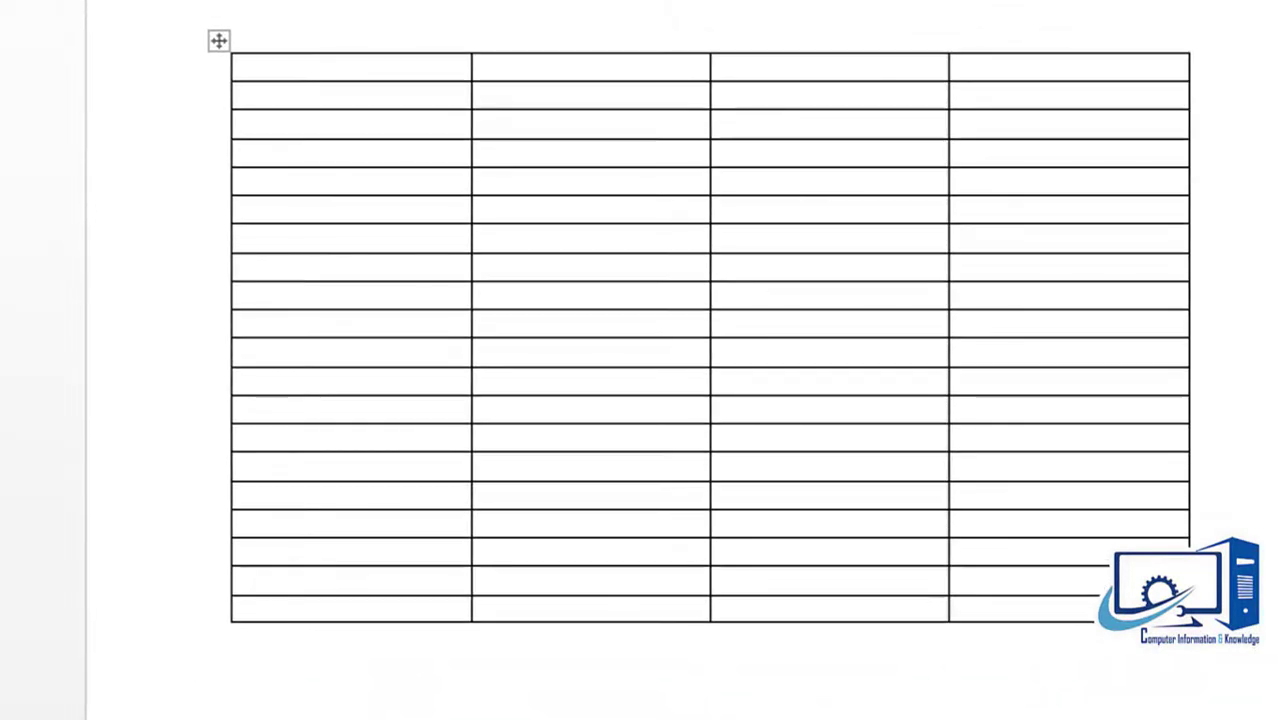
{"action": "scroll", "coordinate": [710, 300], "scroll_direction": "down", "scroll_amount": 2}
{"action": "scroll", "coordinate": [710, 300], "scroll_direction": "up", "scroll_amount": 4}
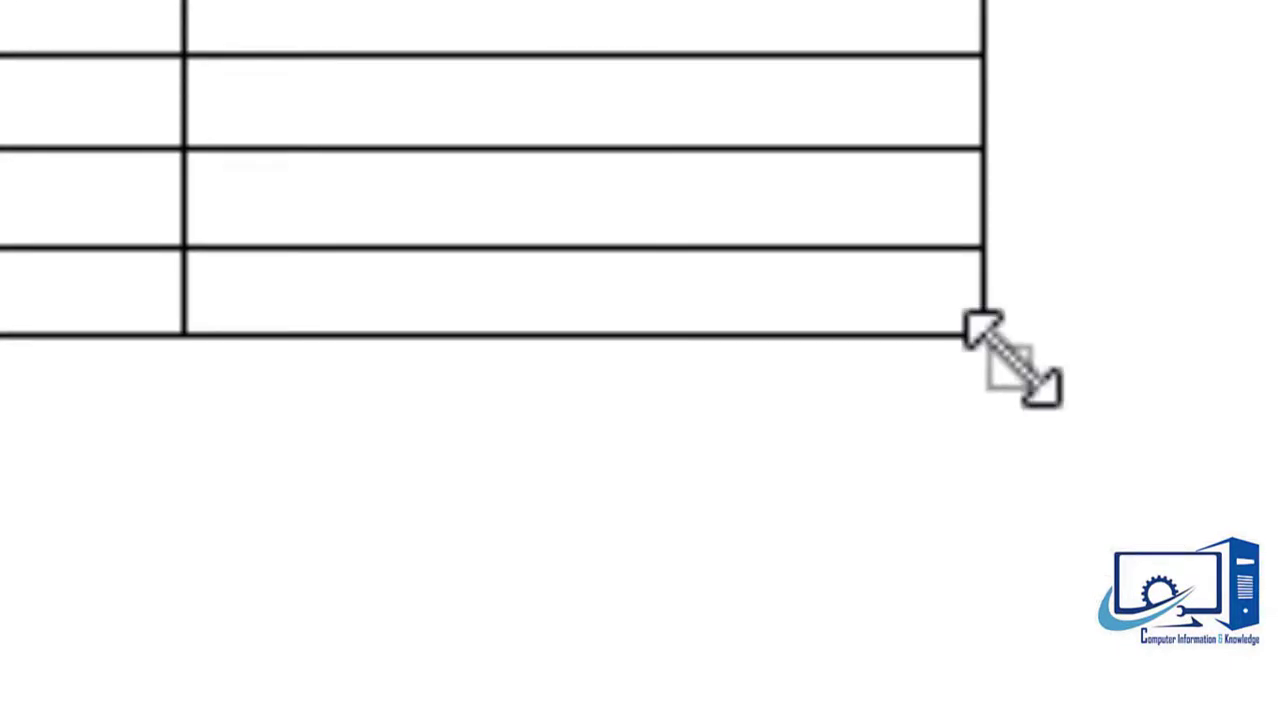
{"action": "left_click_drag", "start_coordinate": [1012, 358], "coordinate": [1024, 677]}
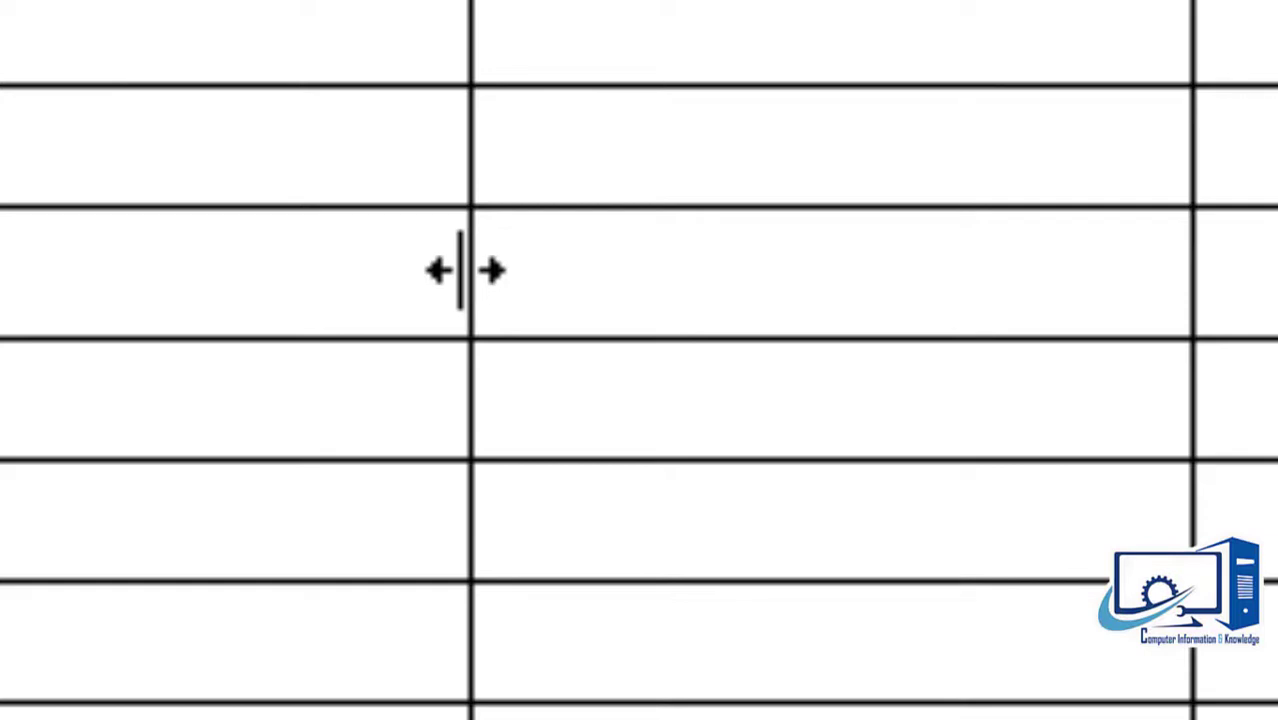
Resize the 20-row table's columns, placing the three inner column borders at about 0.75, 2.4 and 4.2 inches on the ruler.
{"action": "left_click_drag", "start_coordinate": [466, 270], "coordinate": [466, 270]}
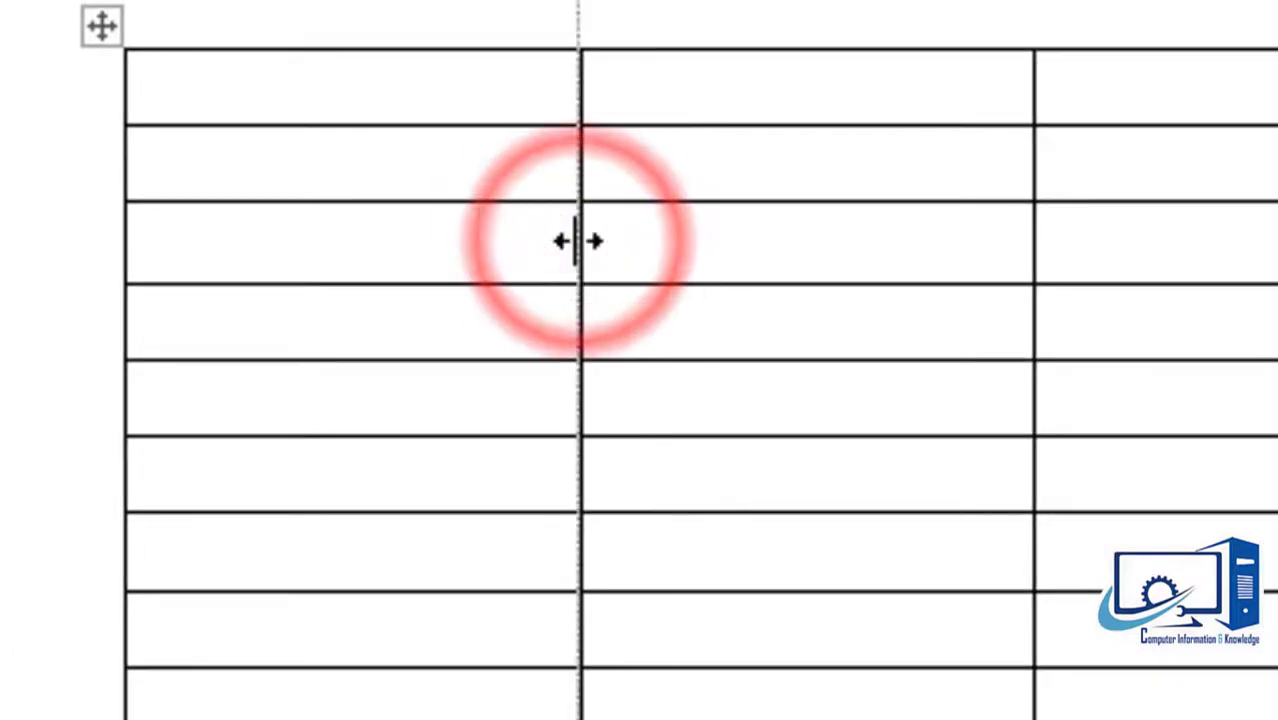
{"action": "left_click_drag", "start_coordinate": [578, 241], "coordinate": [355, 244]}
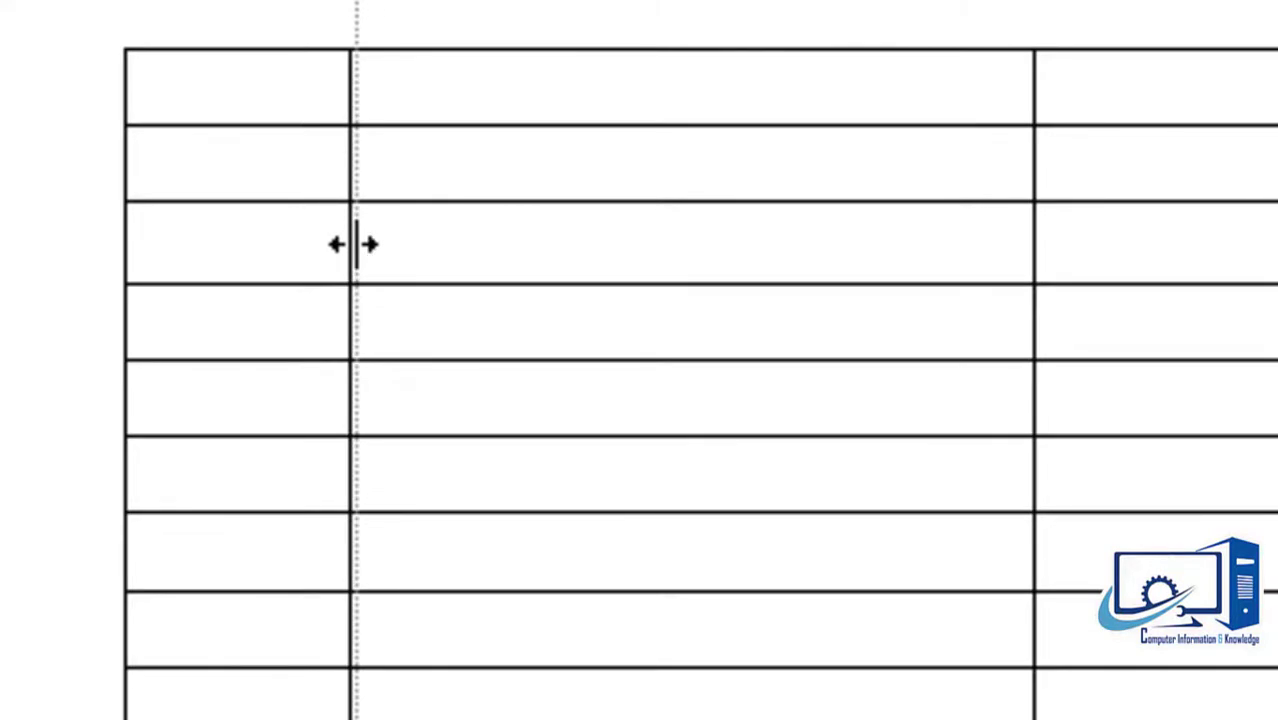
{"action": "left_click_drag", "start_coordinate": [355, 244], "coordinate": [354, 241]}
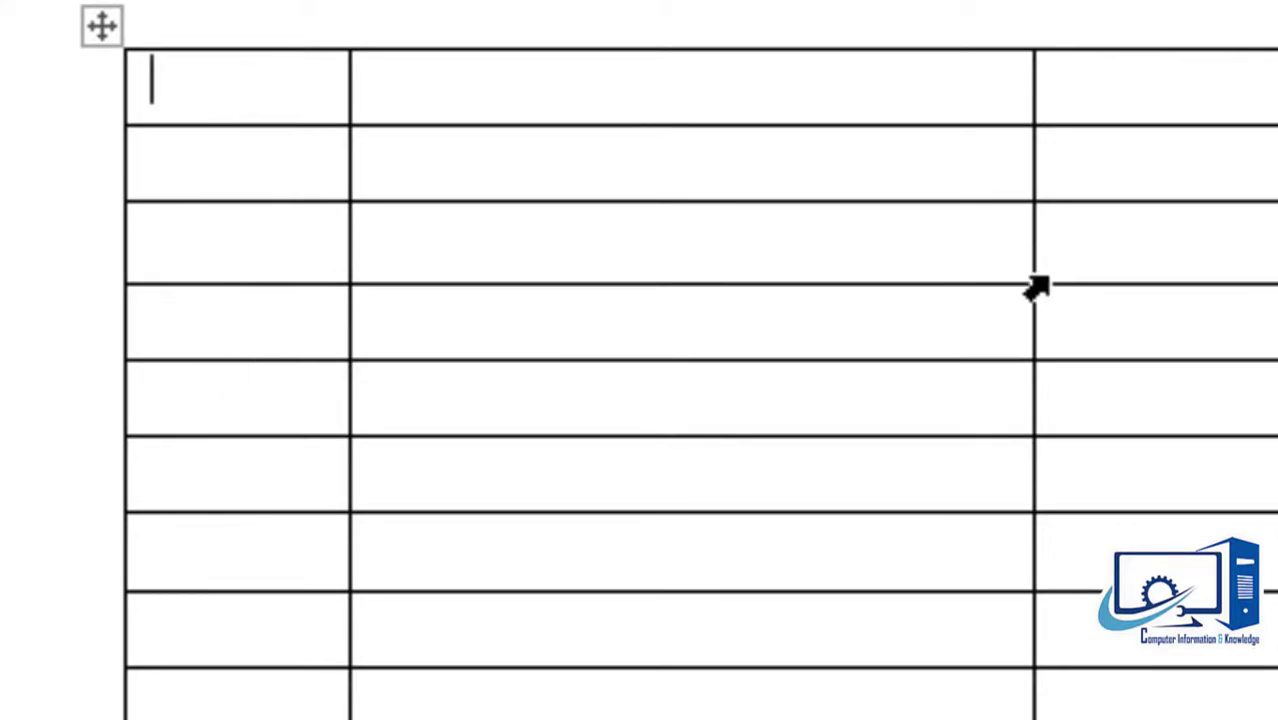
{"action": "left_click_drag", "start_coordinate": [1034, 253], "coordinate": [797, 263]}
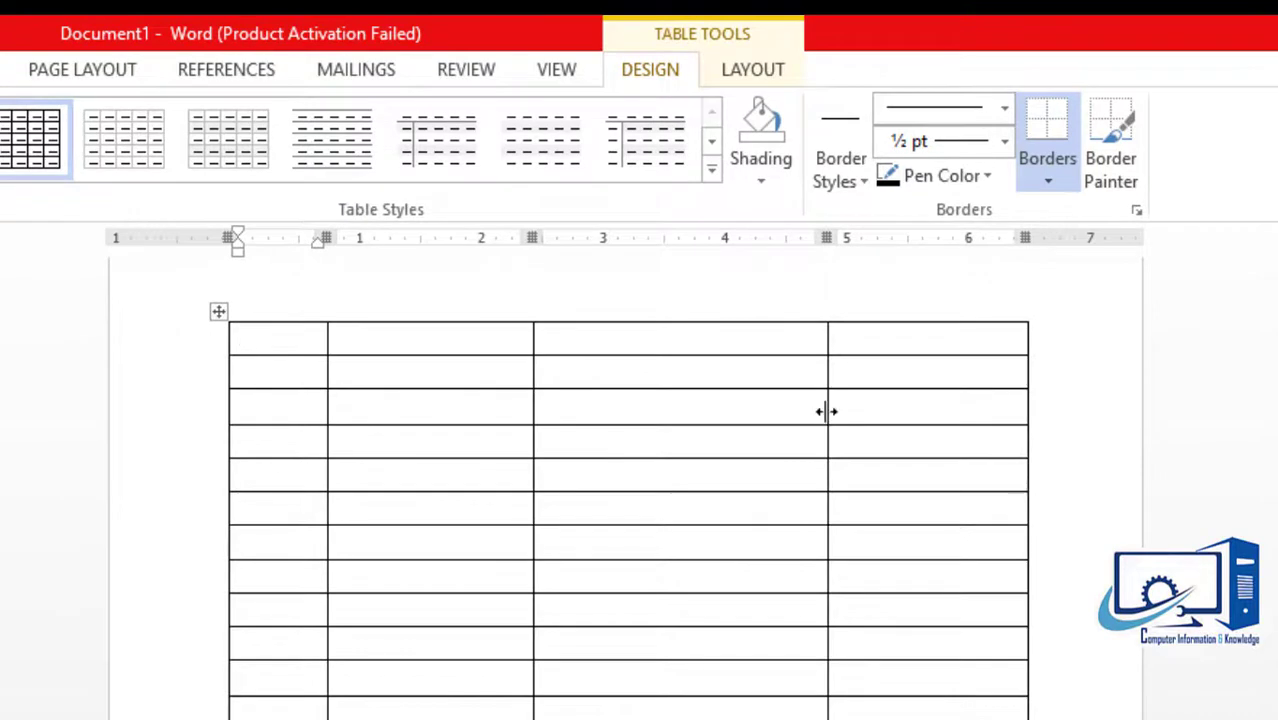
{"action": "left_click_drag", "start_coordinate": [826, 411], "coordinate": [757, 403]}
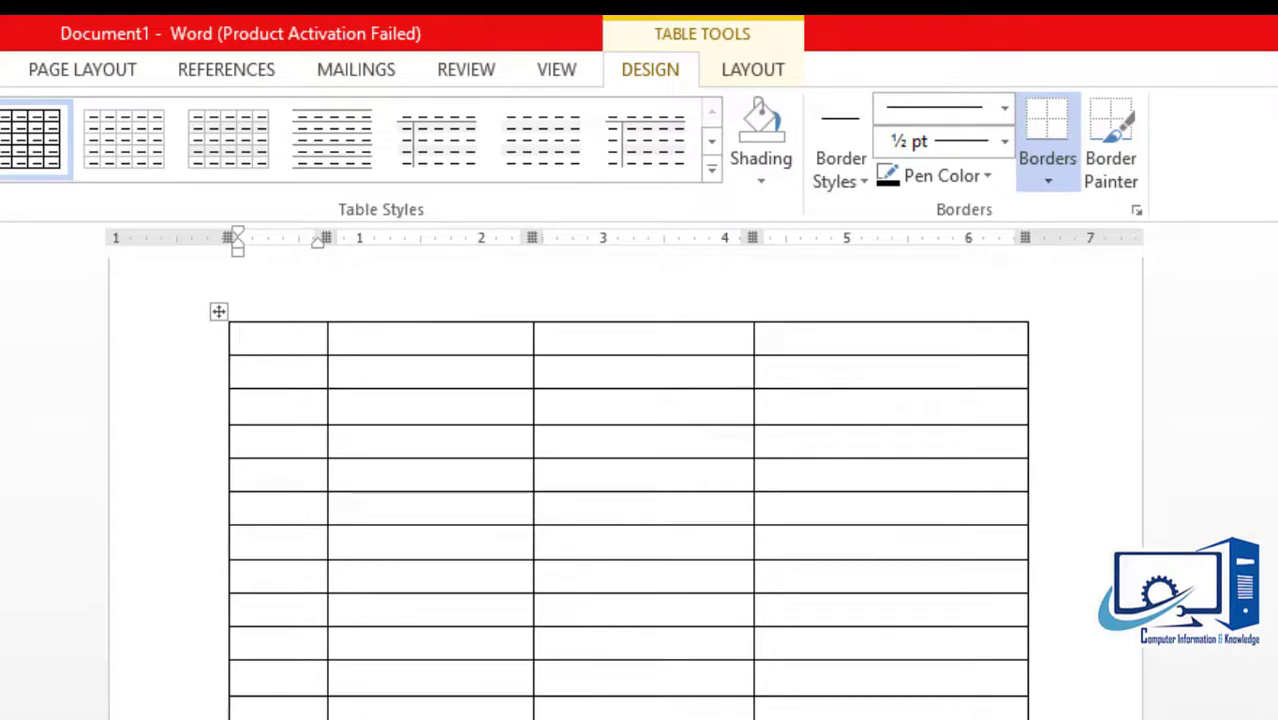
Place the cursor at the start of the empty page after the 20-row table, leaving the footer area if it opens.
{"action": "scroll", "coordinate": [628, 480], "scroll_direction": "down", "scroll_amount": 2}
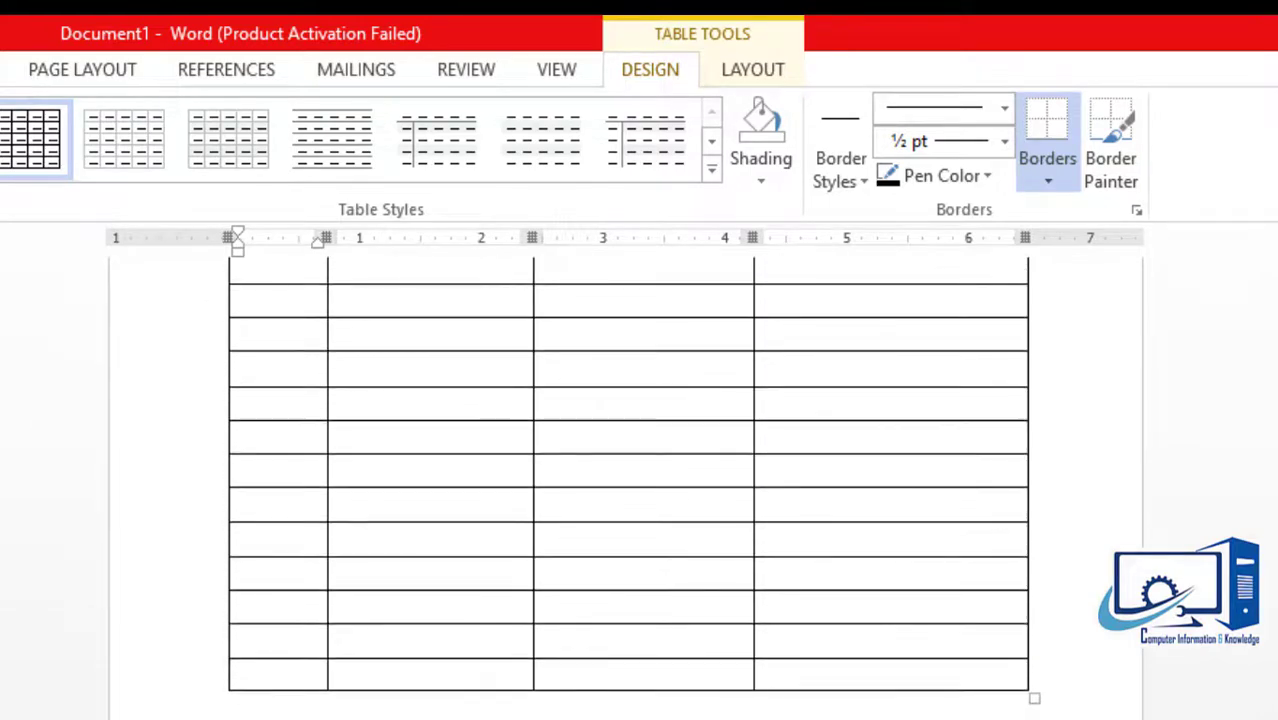
{"action": "double_click", "coordinate": [385, 712]}
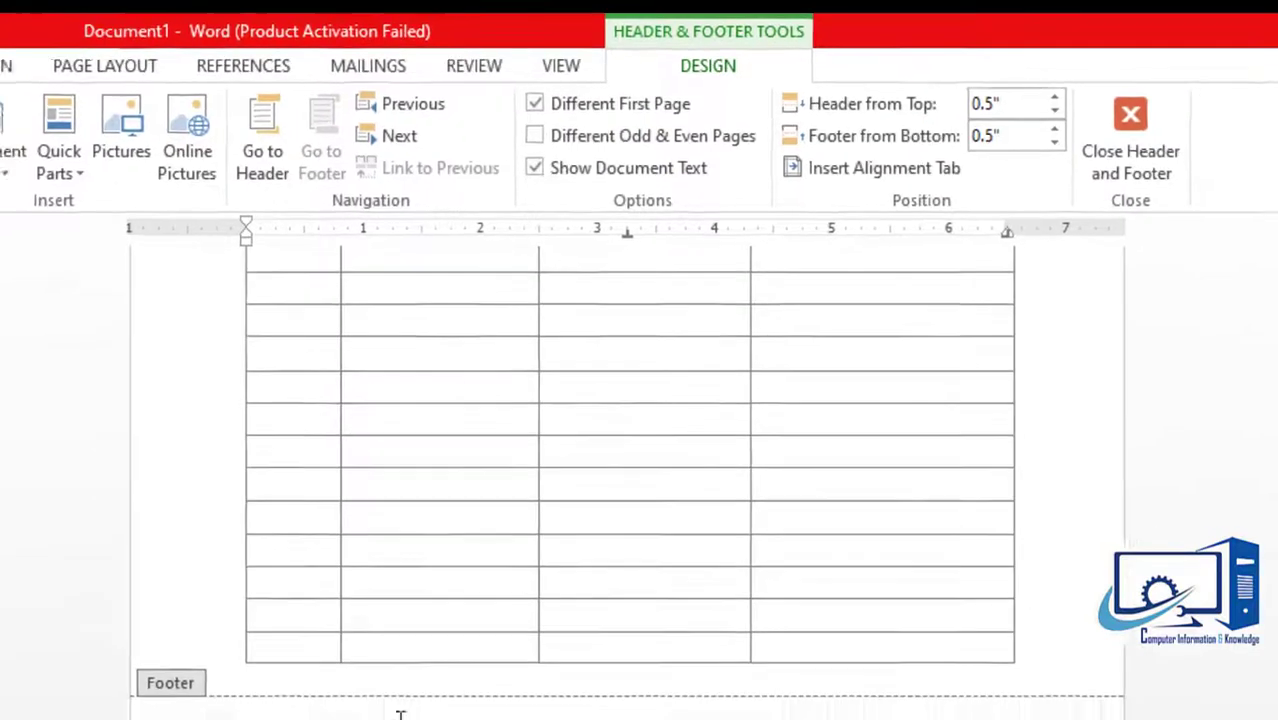
{"action": "double_click", "coordinate": [423, 687]}
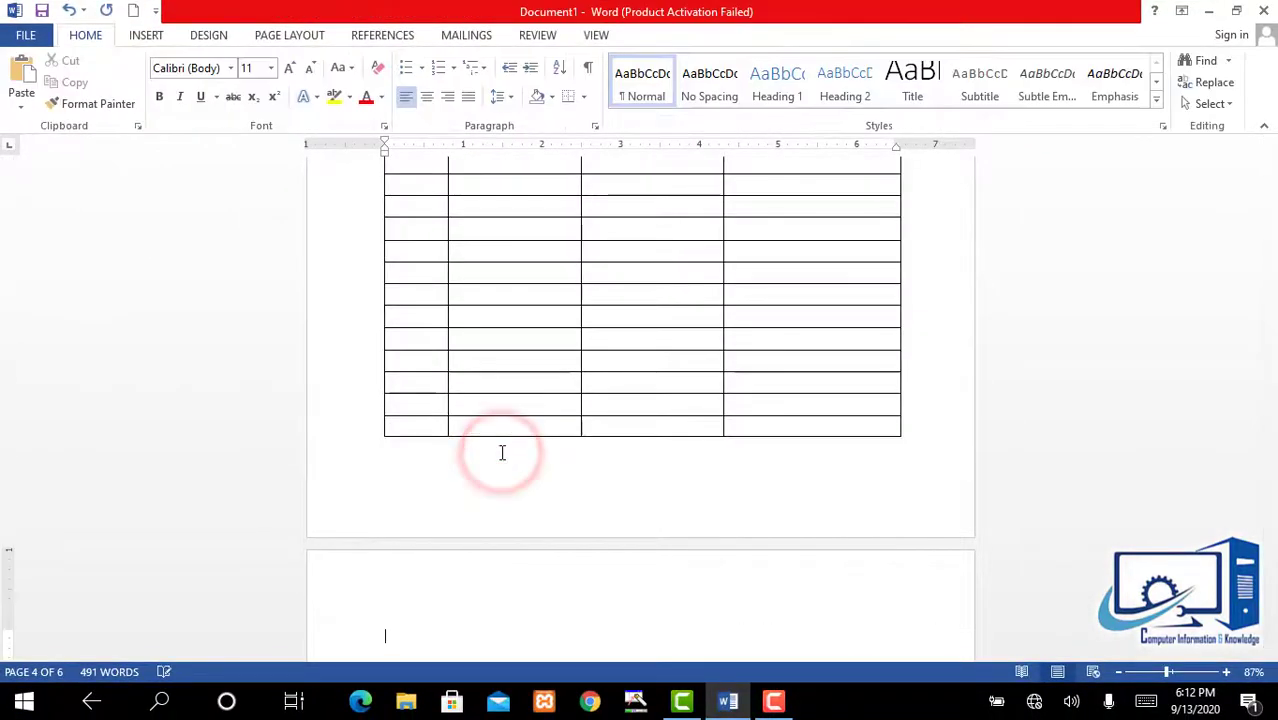
{"action": "left_click_drag", "start_coordinate": [1270, 473], "coordinate": [1268, 488]}
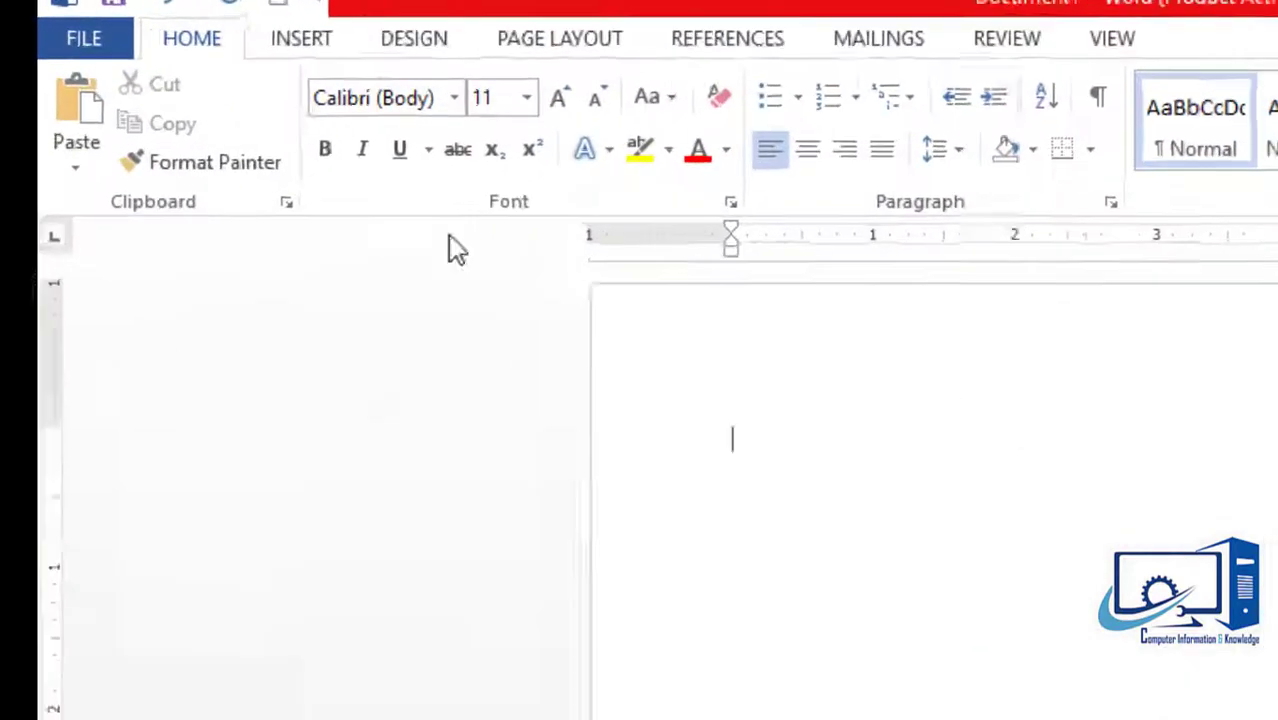
Open the table insertion options for the empty page.
{"action": "left_click", "coordinate": [145, 37]}
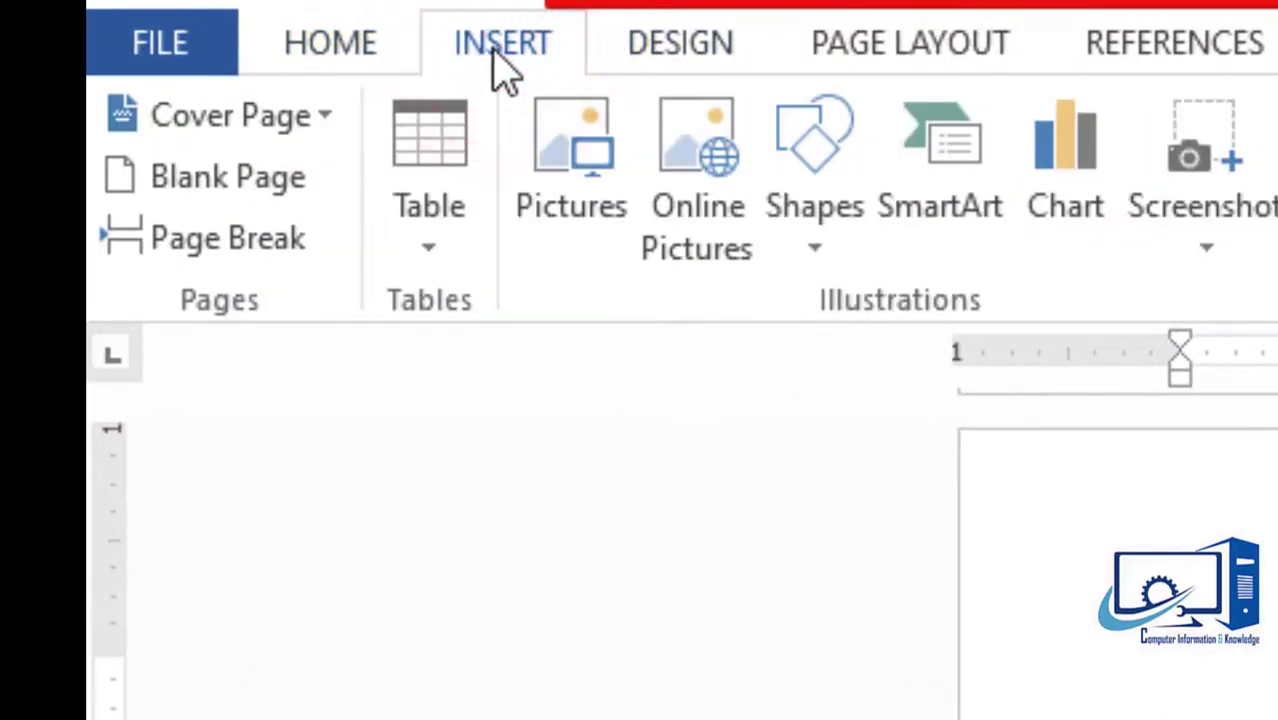
{"action": "left_click", "coordinate": [460, 248]}
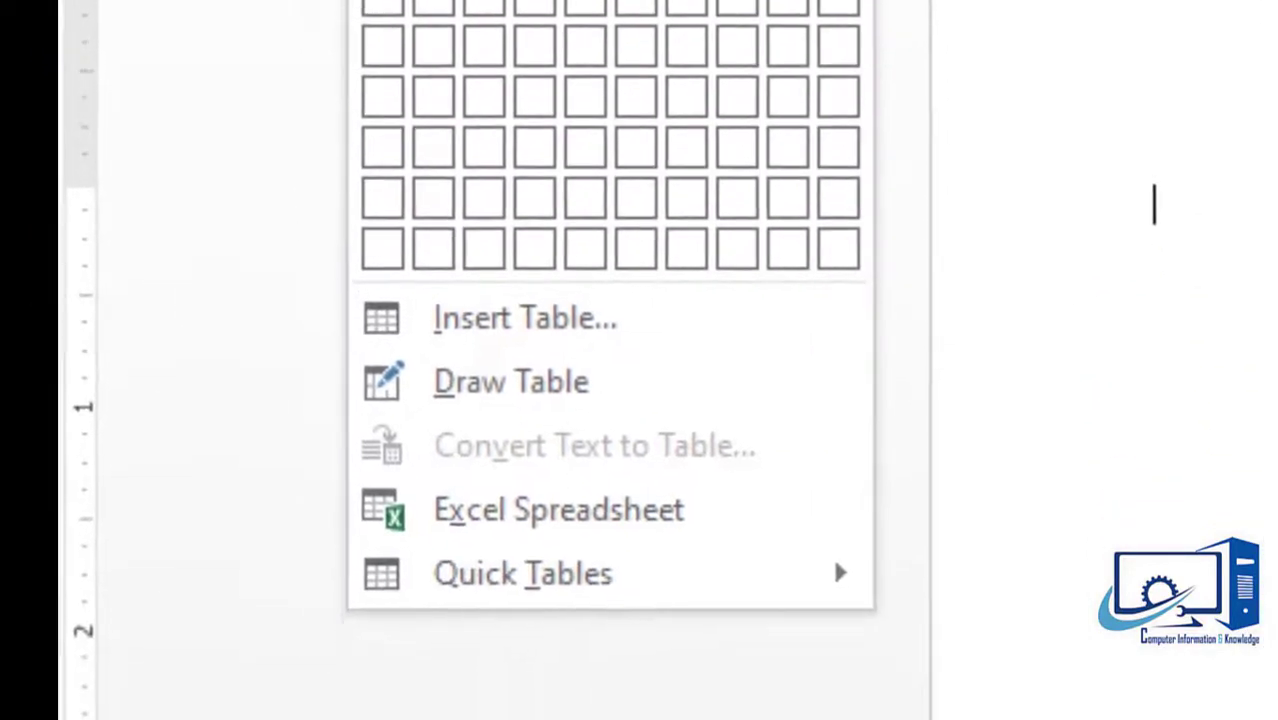
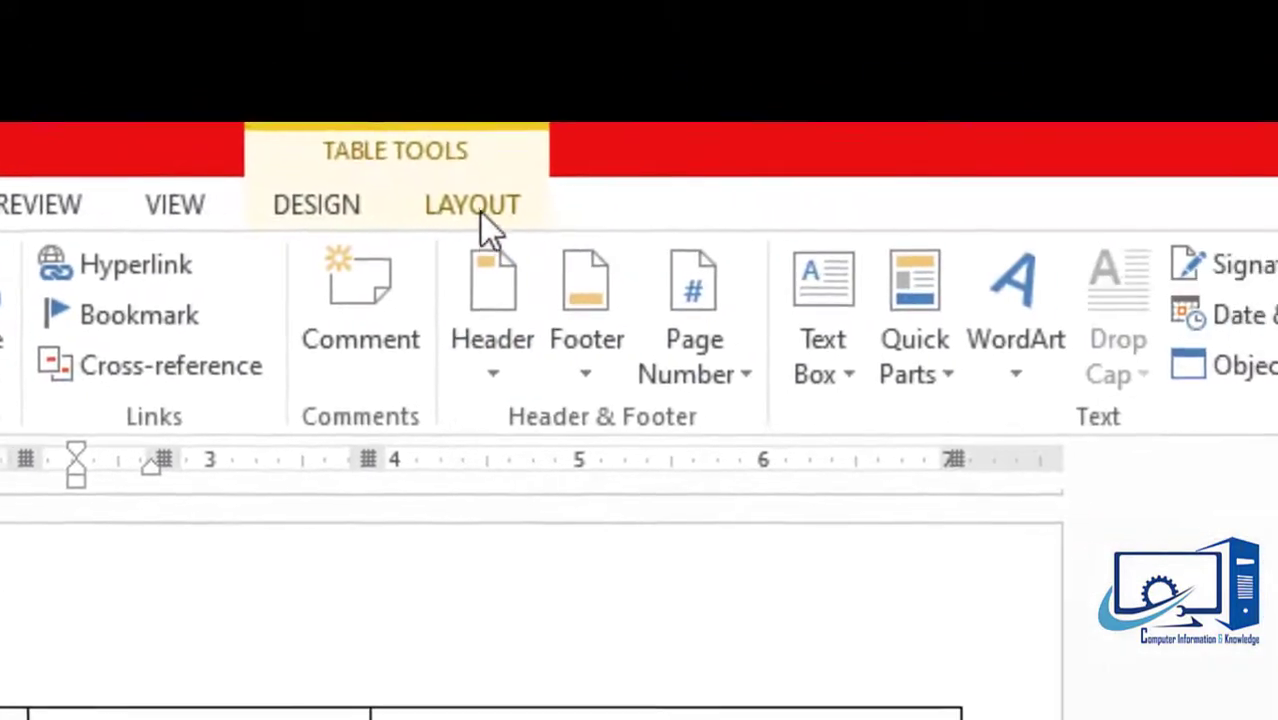
Erase the hand-drawn table's inner vertical borders in the top and bottom rows and two horizontal segments in the middle row's subdivided cells.
{"action": "left_click", "coordinate": [464, 211]}
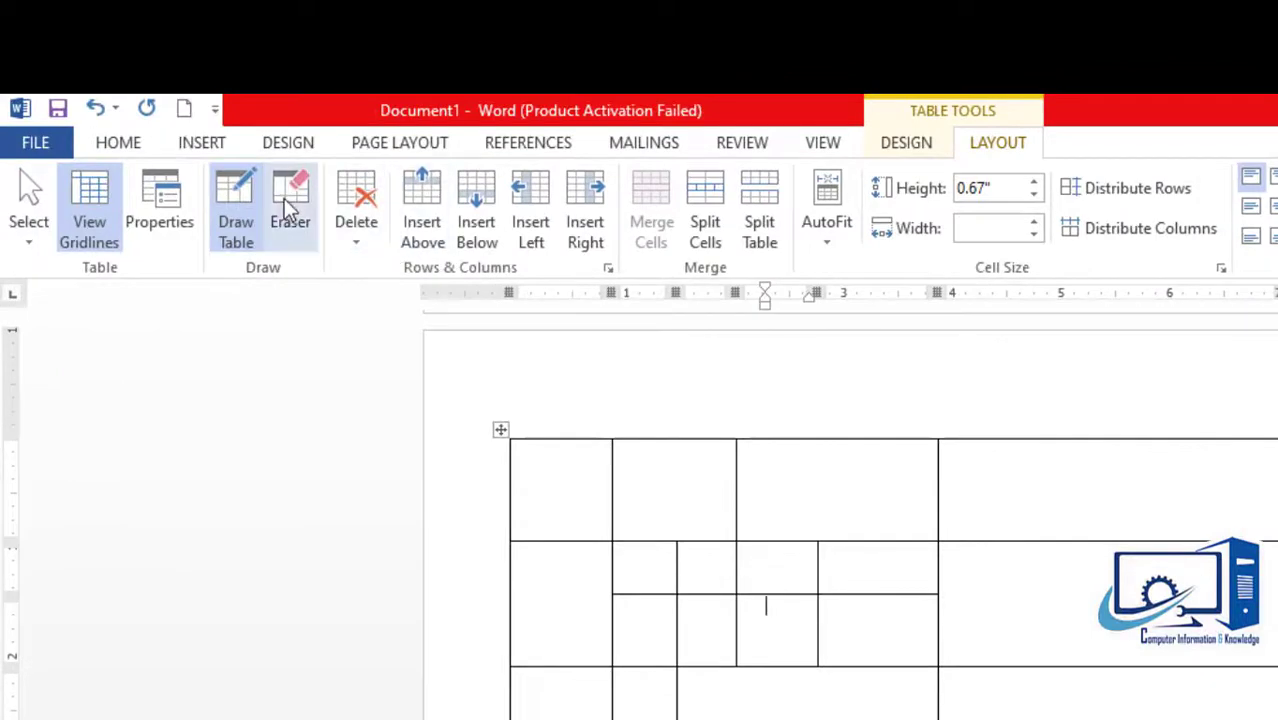
{"action": "left_click", "coordinate": [288, 208]}
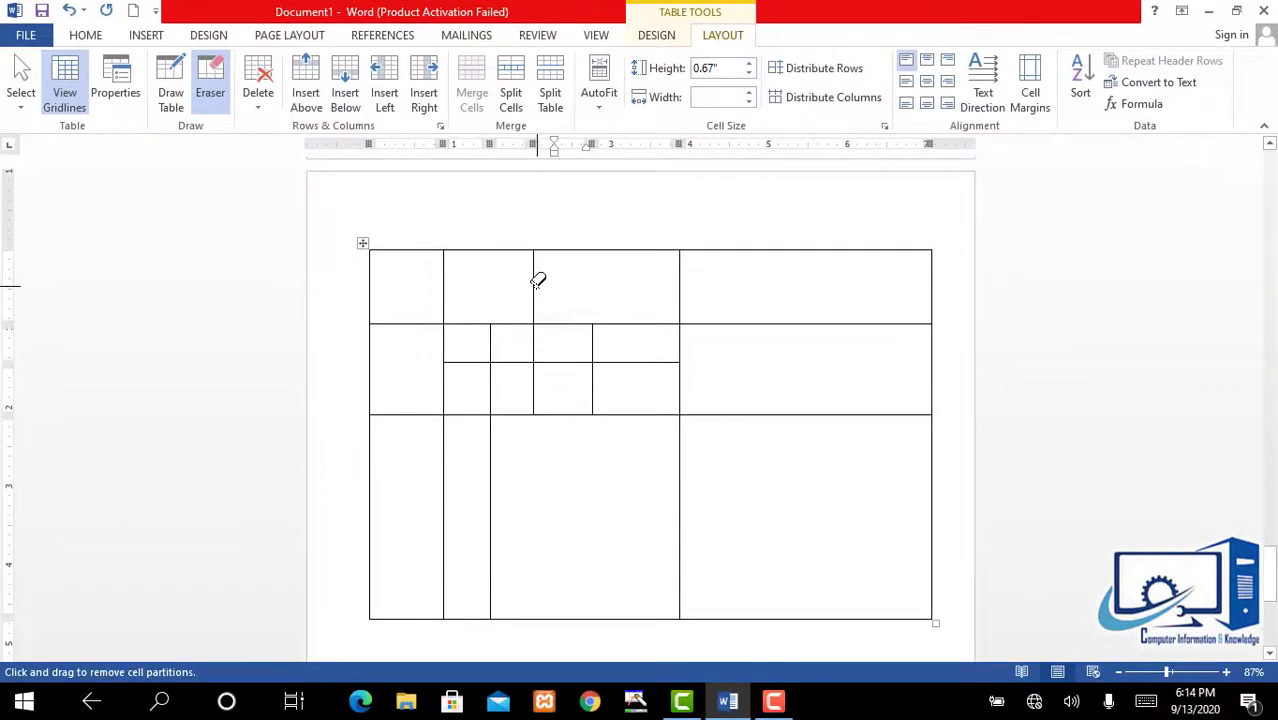
{"action": "left_click", "coordinate": [534, 284]}
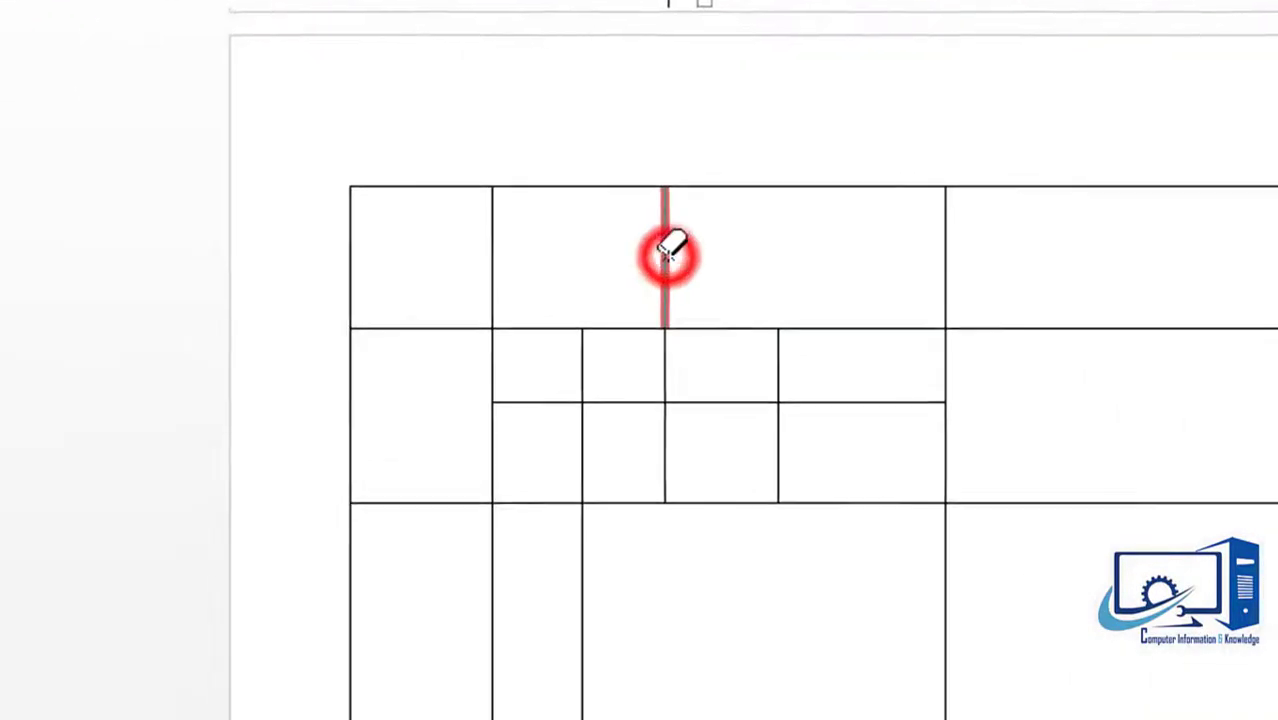
{"action": "left_click", "coordinate": [586, 578]}
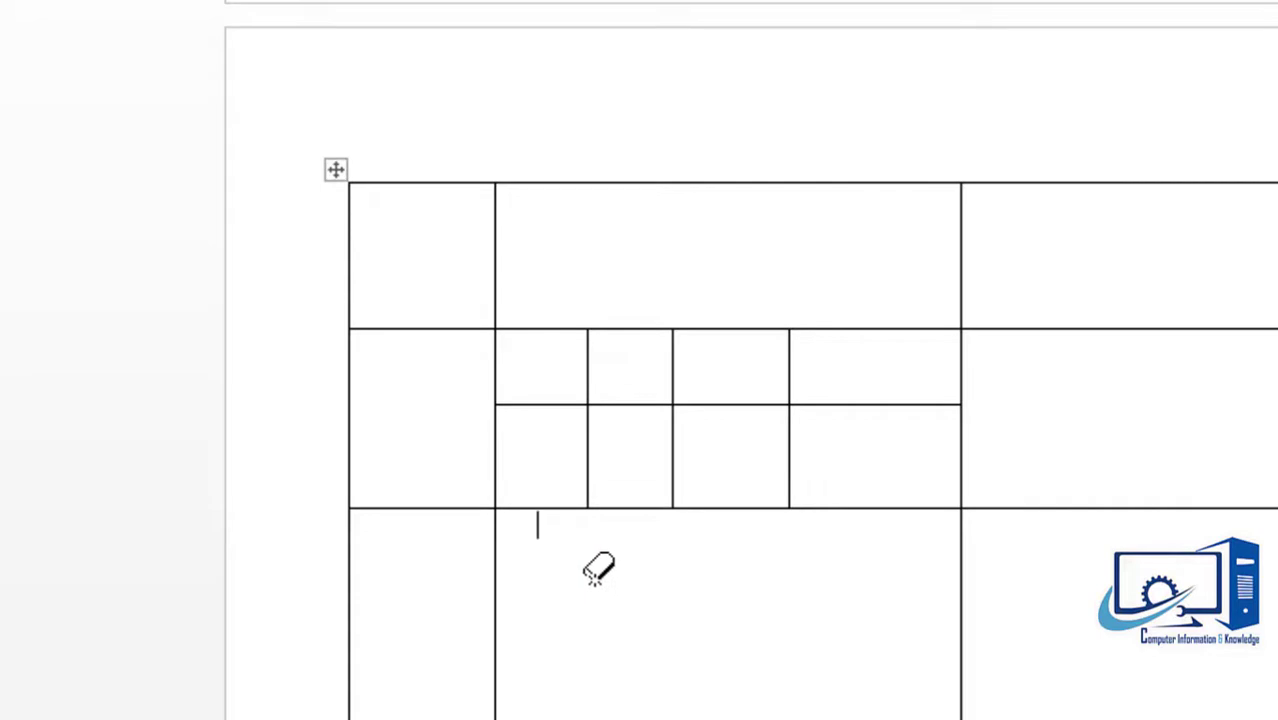
{"action": "left_click", "coordinate": [760, 405]}
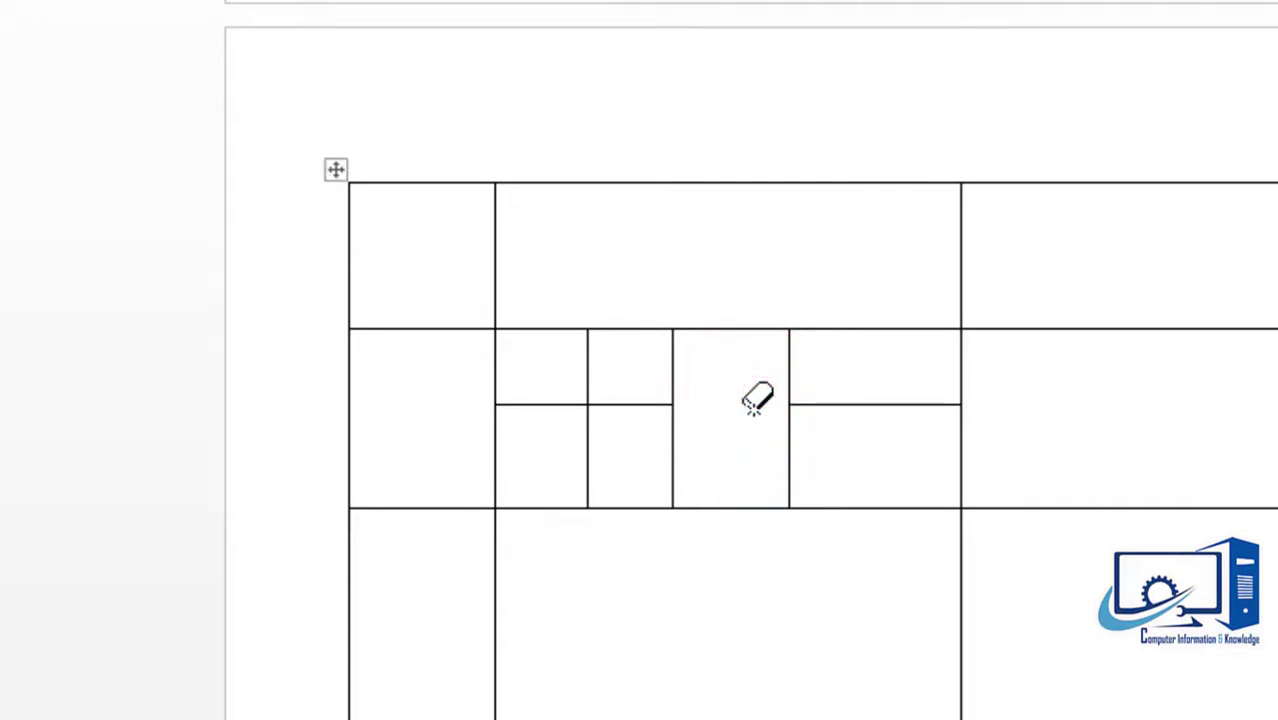
{"action": "left_click", "coordinate": [643, 405]}
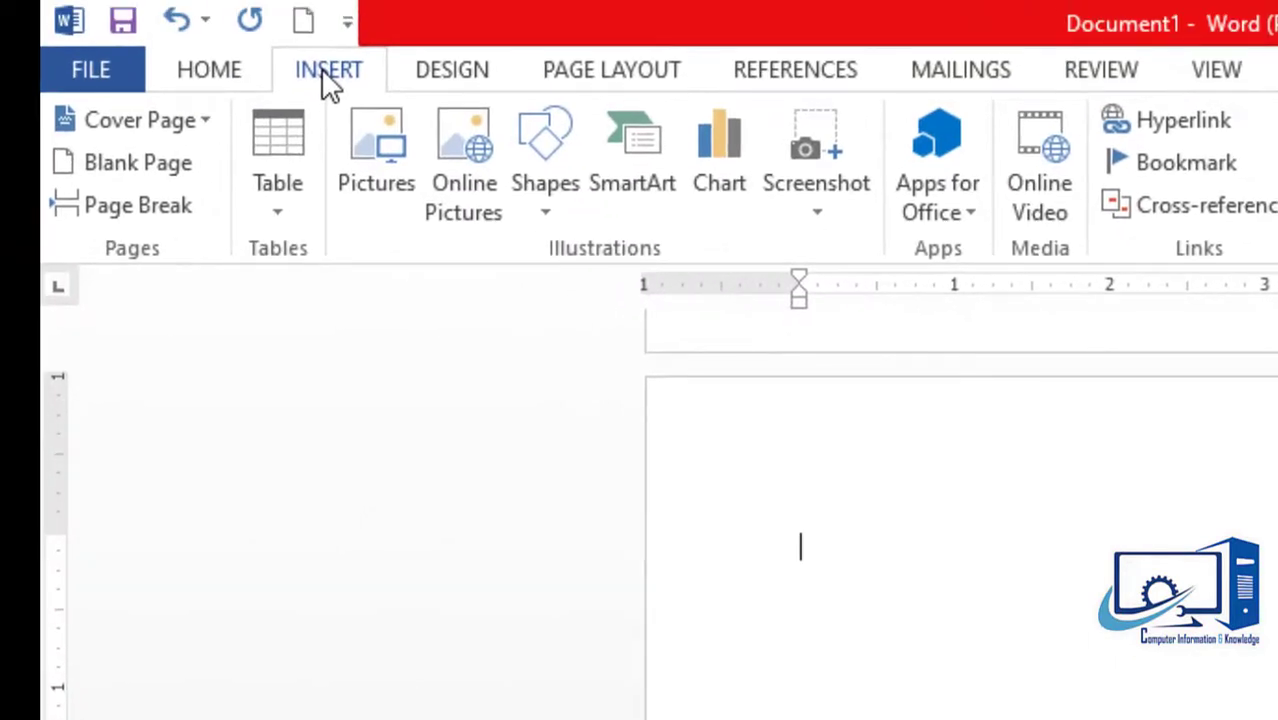
Insert the banking picture 8b7bf0d9bfe50bef1182bd32b0c43e67.jpg from the computer onto the empty page.
{"action": "left_click", "coordinate": [370, 156]}
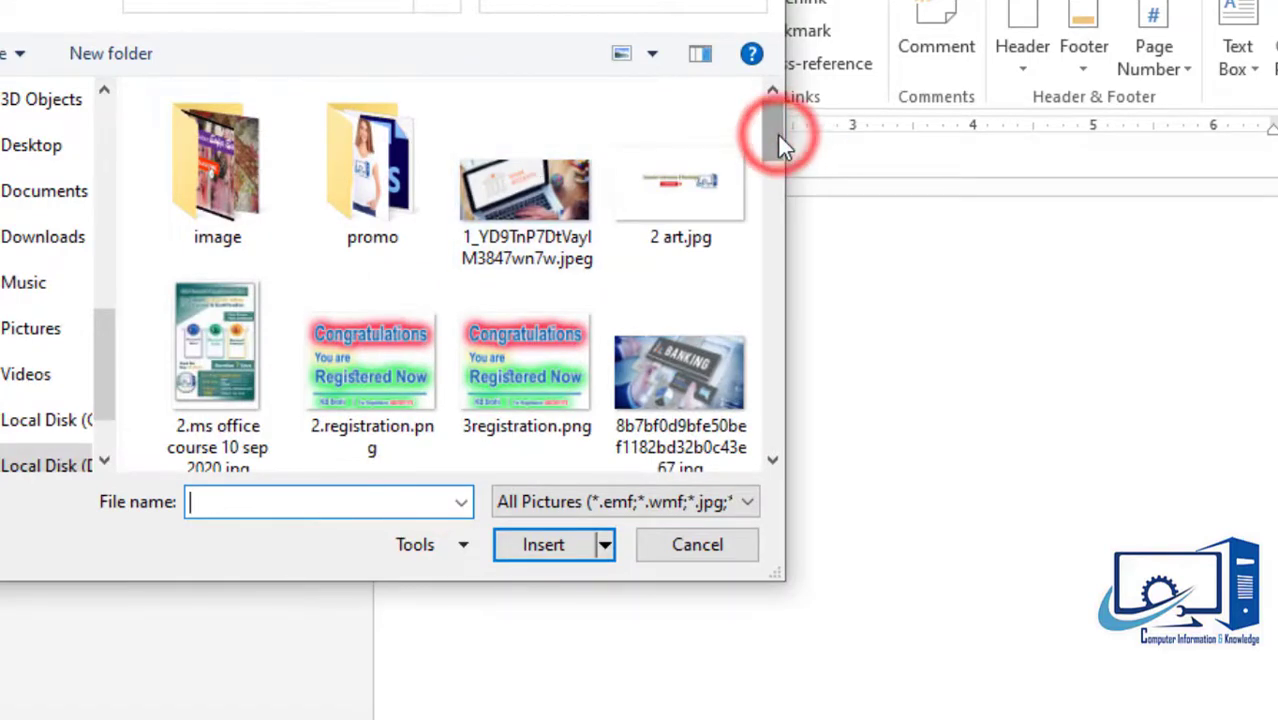
{"action": "left_click_drag", "start_coordinate": [777, 133], "coordinate": [777, 153]}
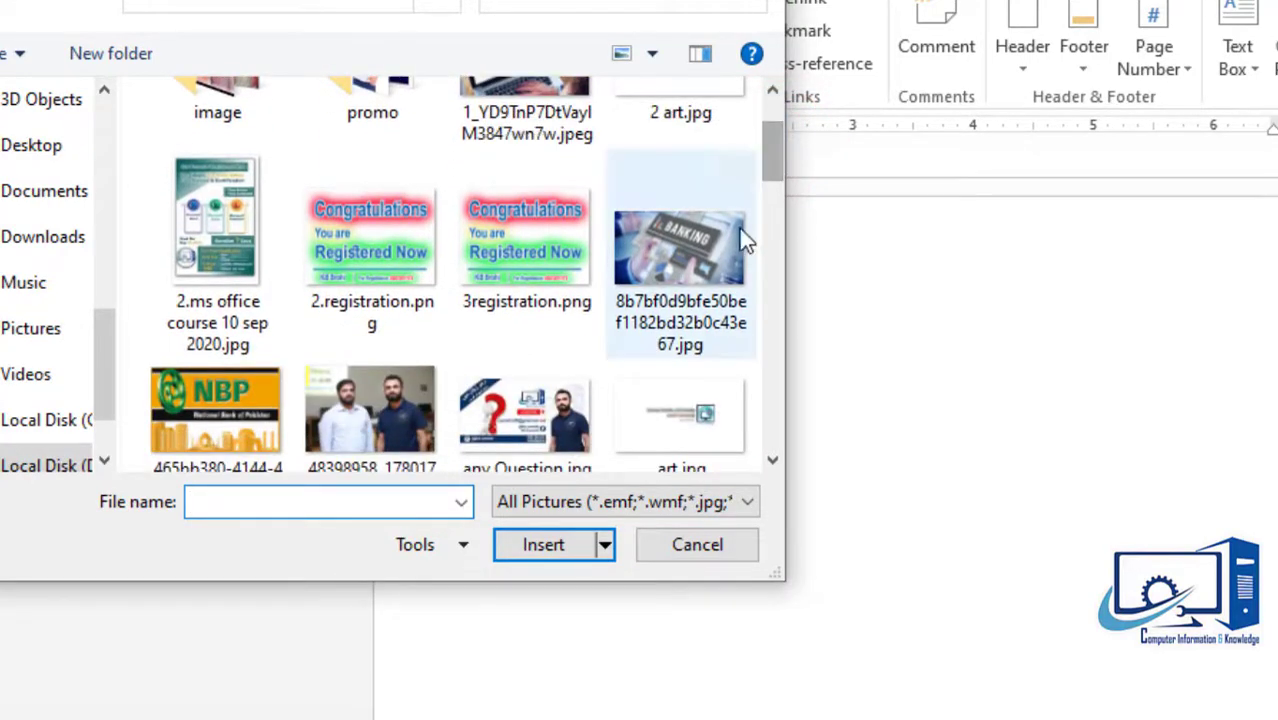
{"action": "left_click", "coordinate": [662, 234]}
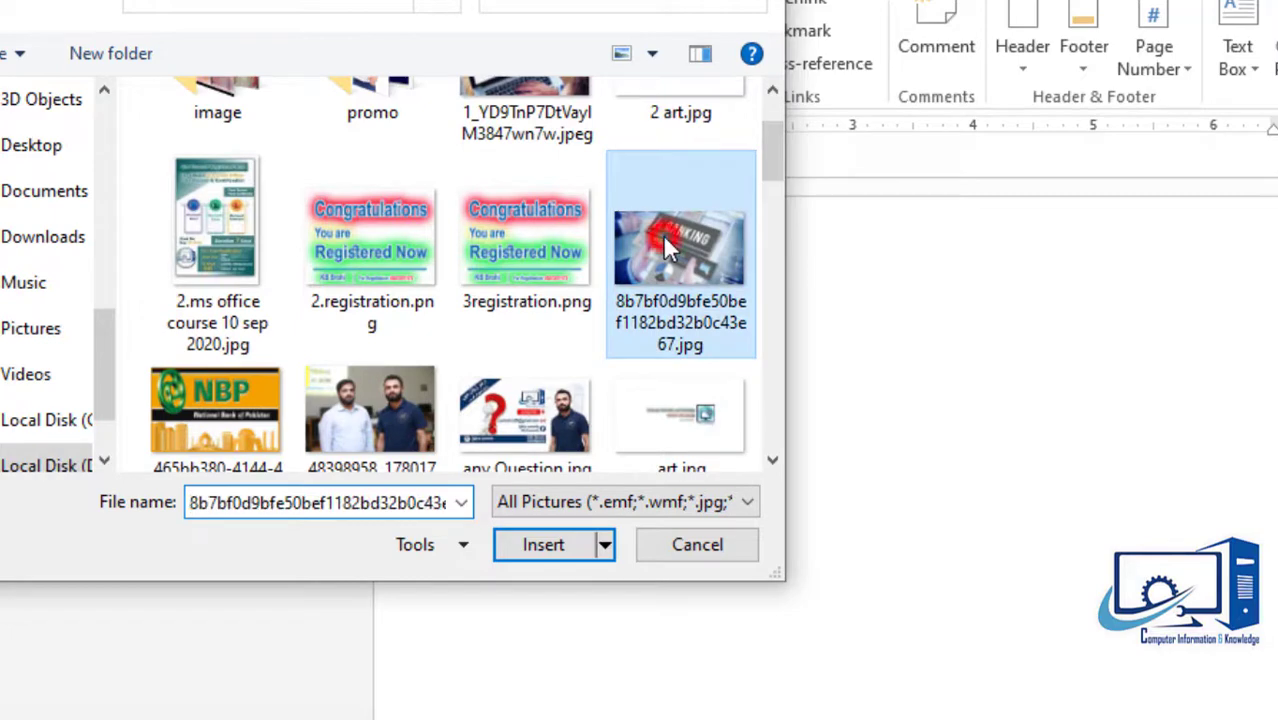
{"action": "left_click", "coordinate": [545, 545]}
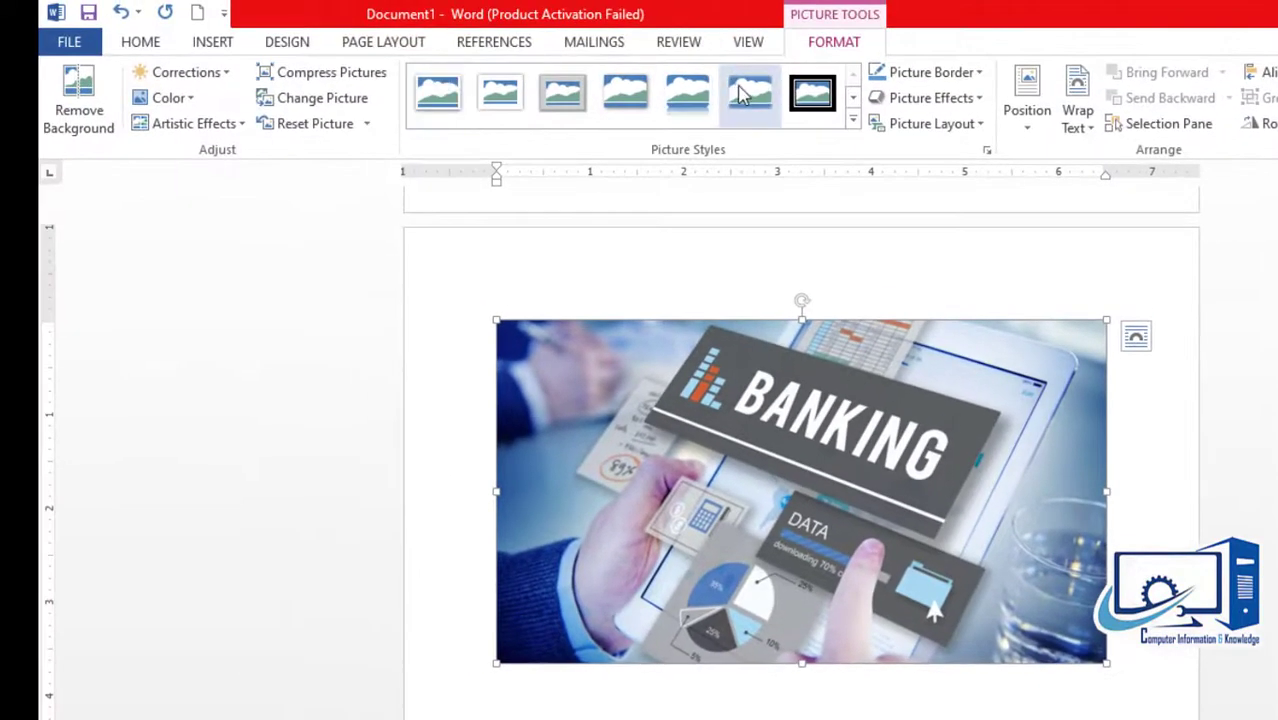
Try the black double-frame and soft-edge styles on the banking picture, ending with the rounded rectangle style with reflection.
{"action": "left_click", "coordinate": [810, 94]}
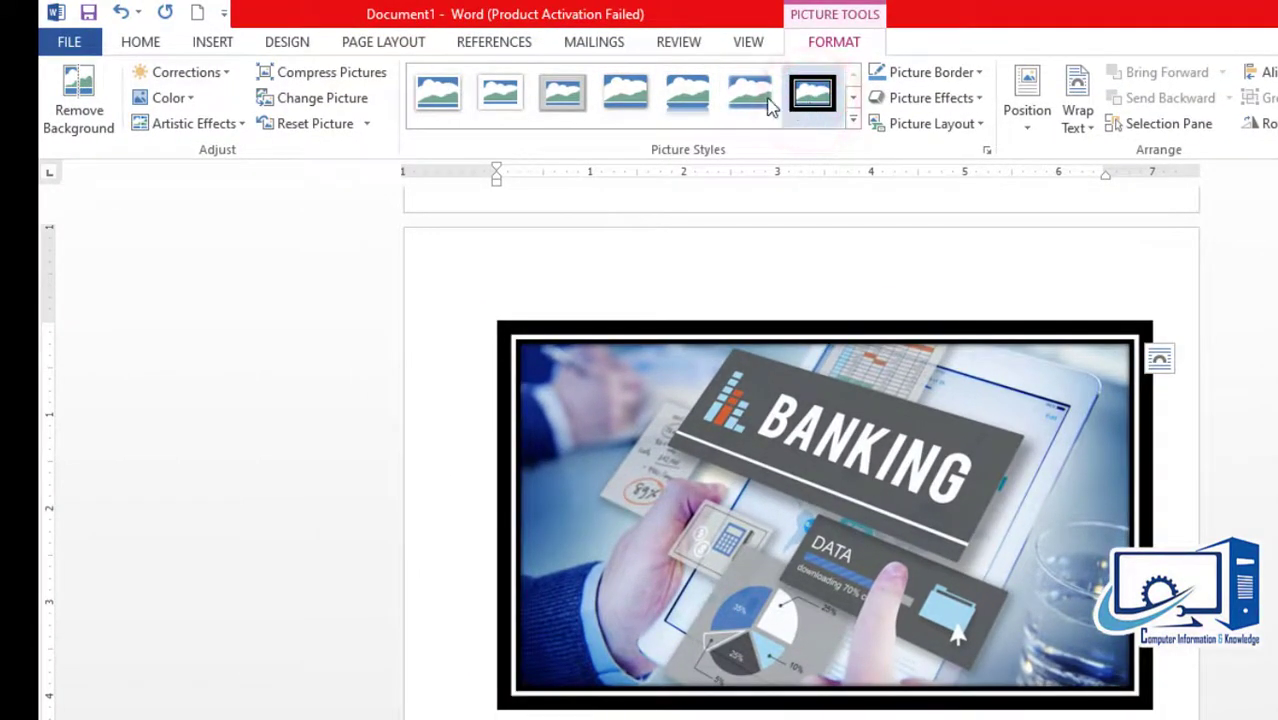
{"action": "left_click", "coordinate": [755, 97]}
{"action": "left_click", "coordinate": [678, 94]}
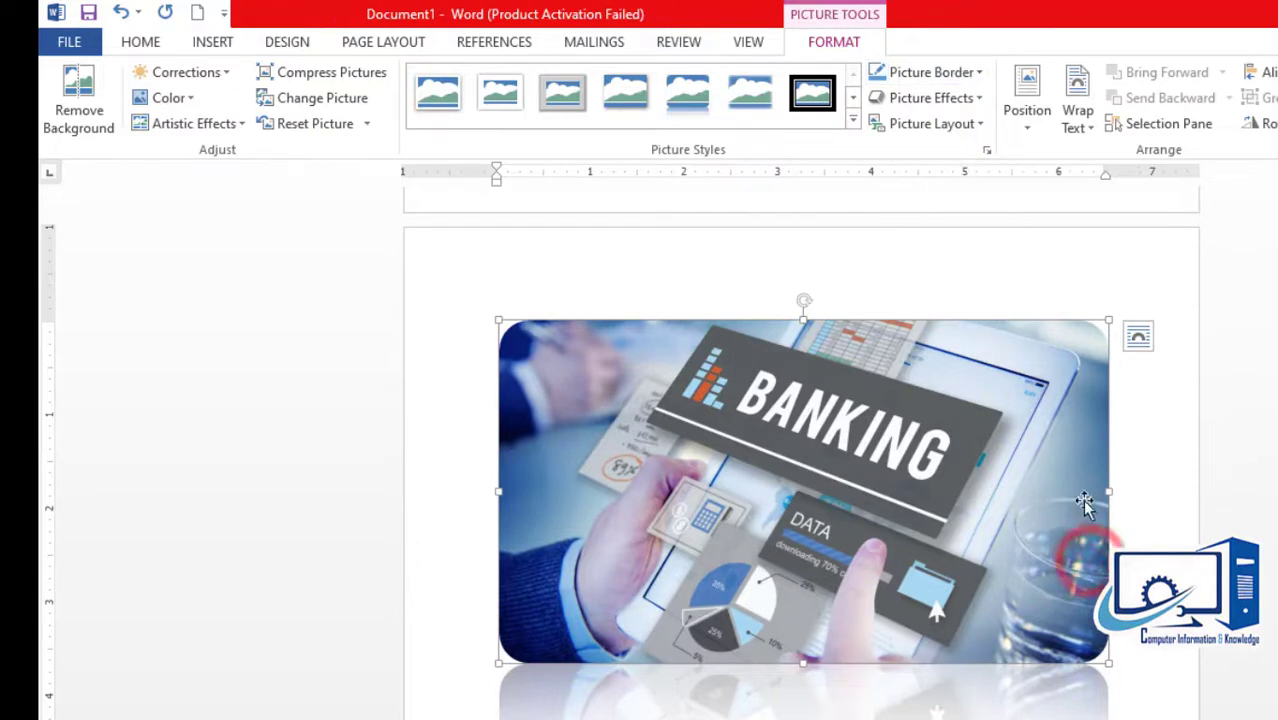
Shrink the banking picture proportionally to about 4.4 inches wide and start a new line after it.
{"action": "left_click_drag", "start_coordinate": [1106, 662], "coordinate": [856, 545]}
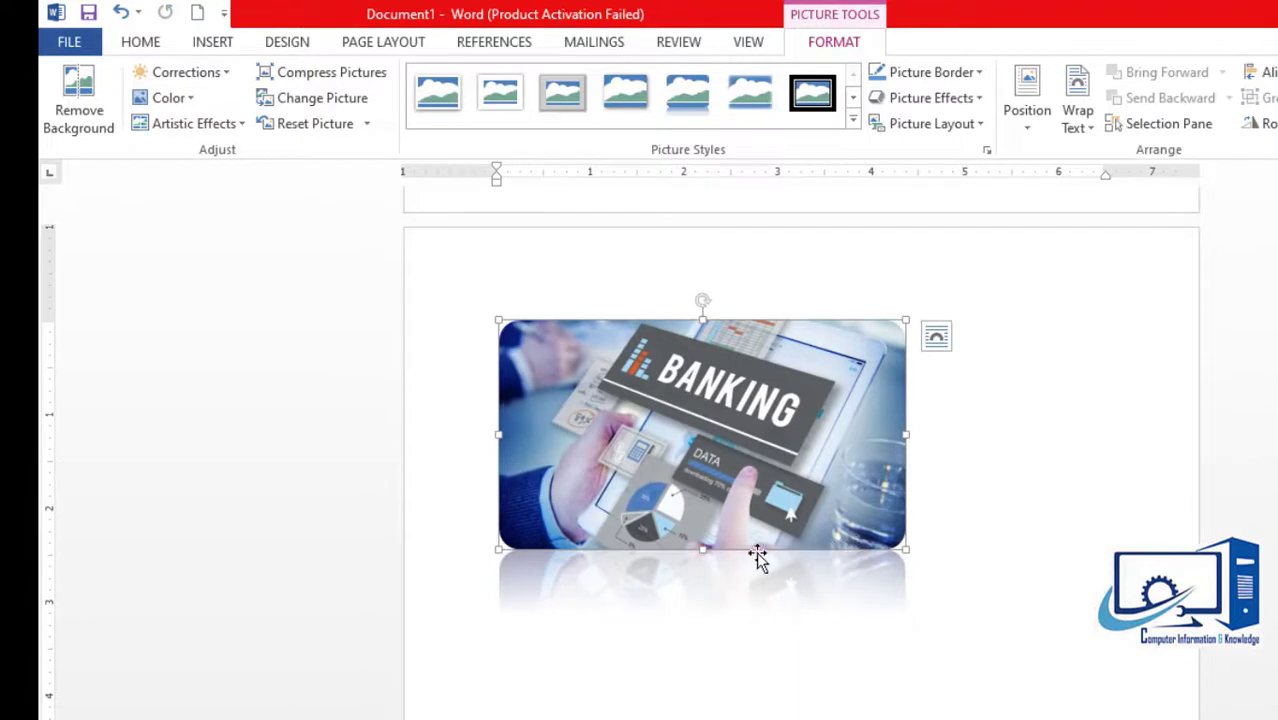
{"action": "left_click", "coordinate": [588, 604]}
{"action": "left_click", "coordinate": [964, 519]}
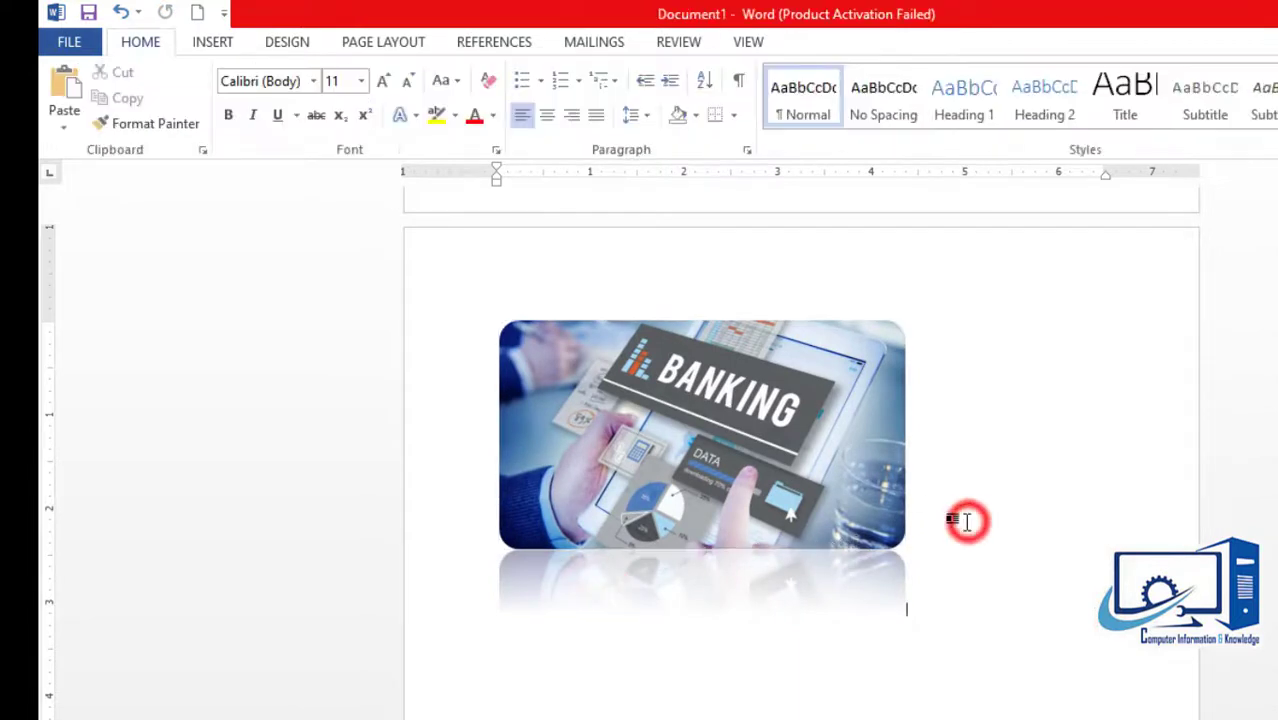
{"action": "key", "text": "Return"}
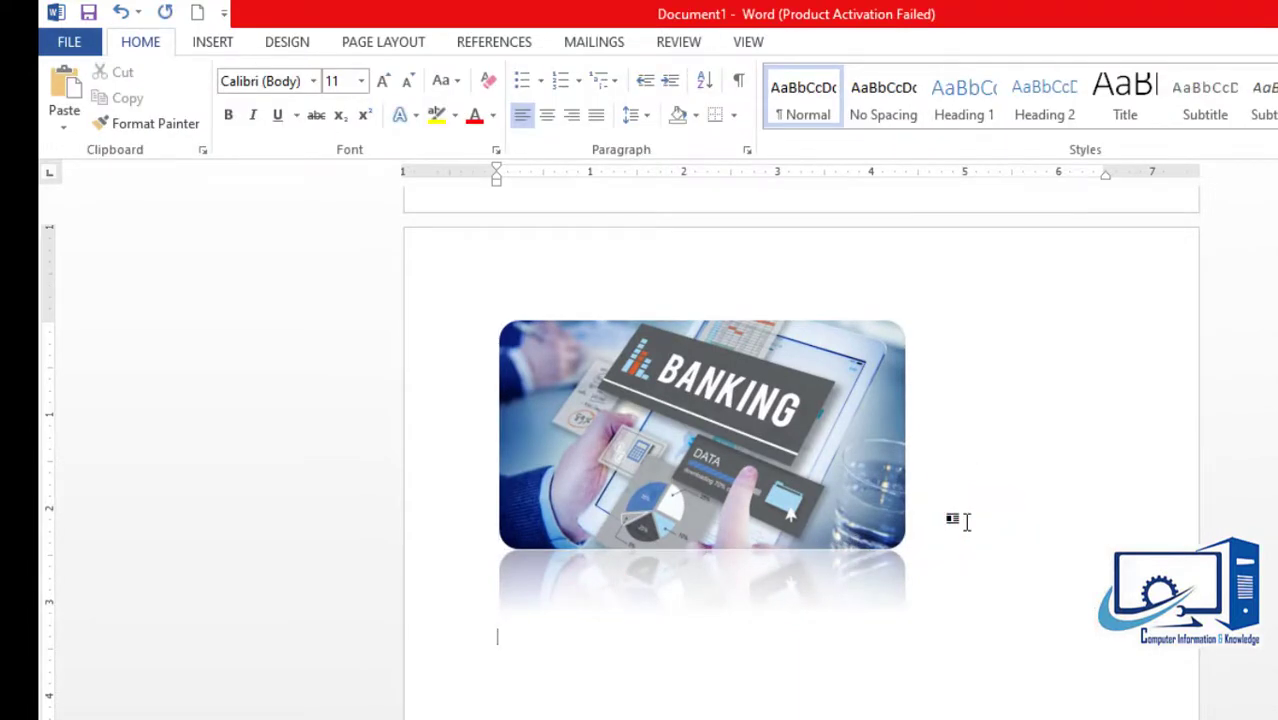
Insert "updated logo for profile.png" from the computer below the banking picture and deselect it.
{"action": "left_click", "coordinate": [210, 52]}
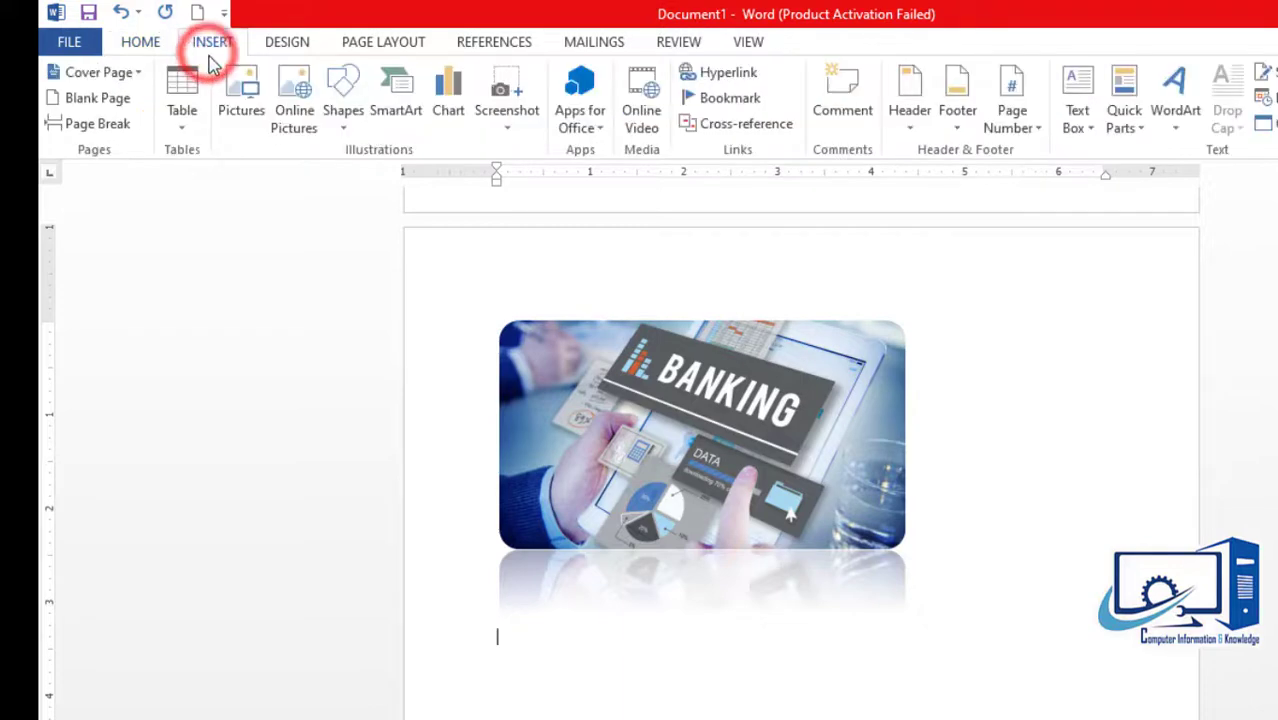
{"action": "left_click", "coordinate": [238, 80]}
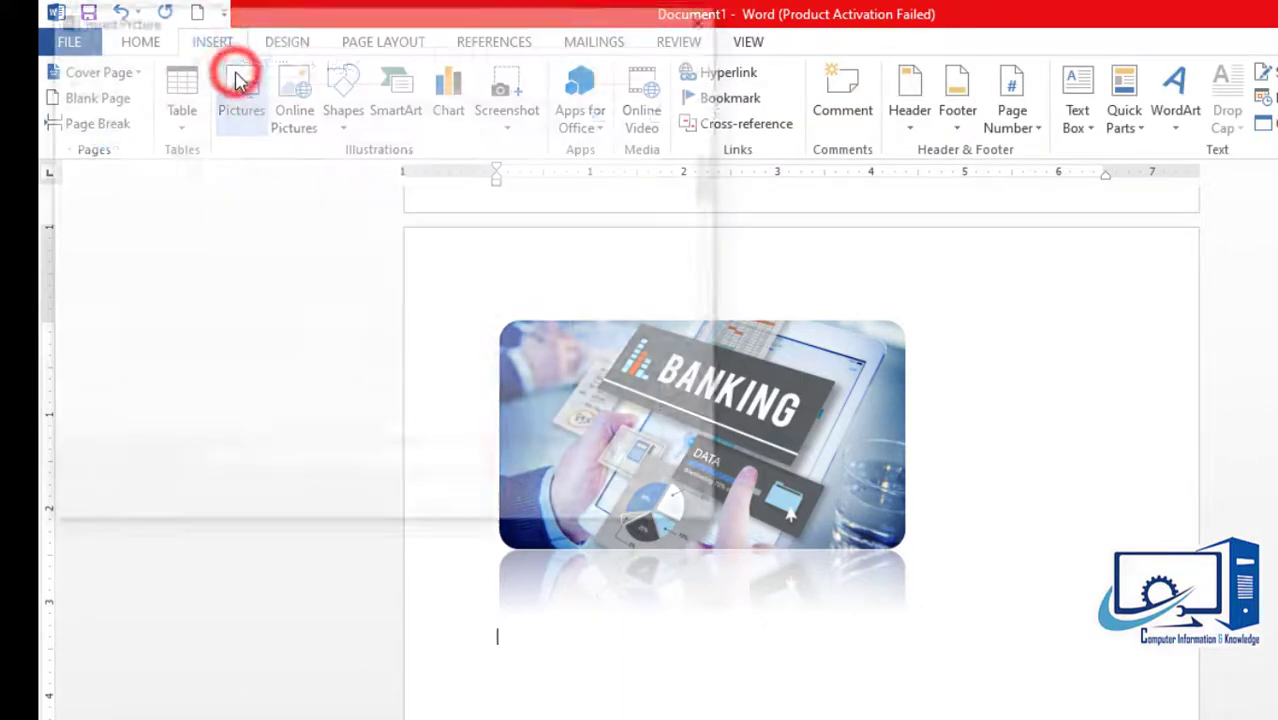
{"action": "left_click_drag", "start_coordinate": [715, 190], "coordinate": [727, 369]}
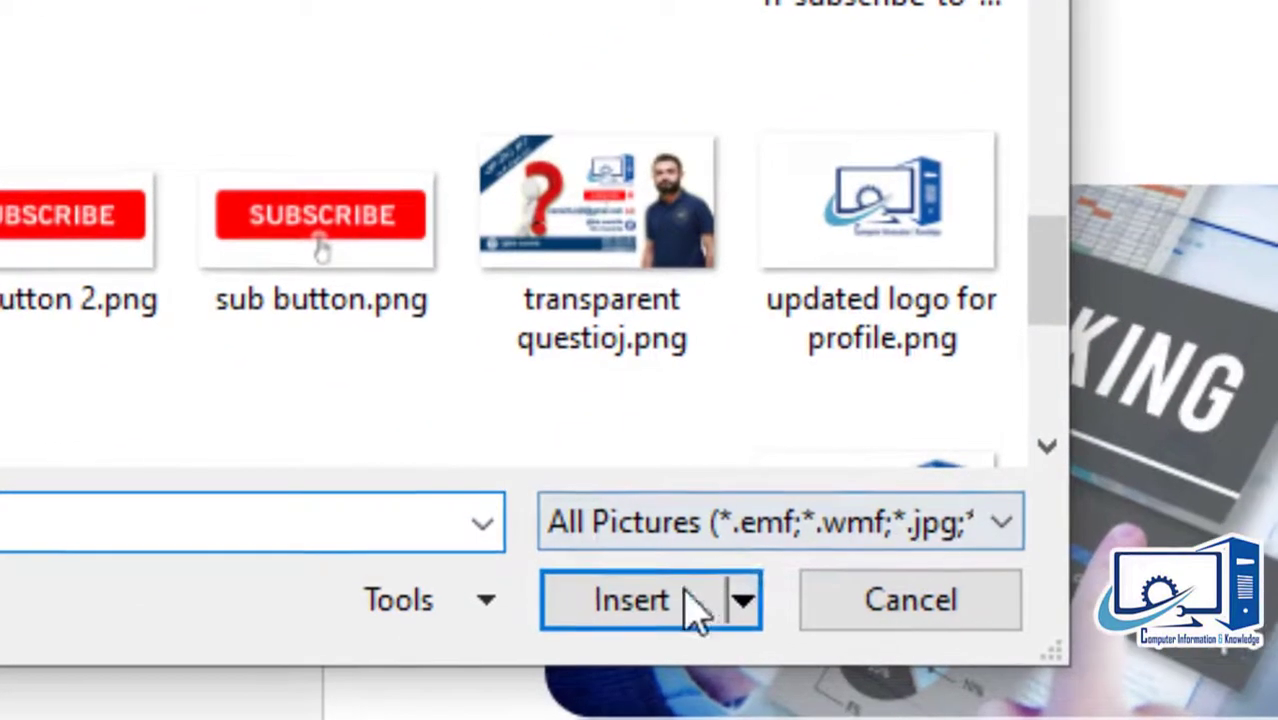
{"action": "left_click", "coordinate": [608, 602]}
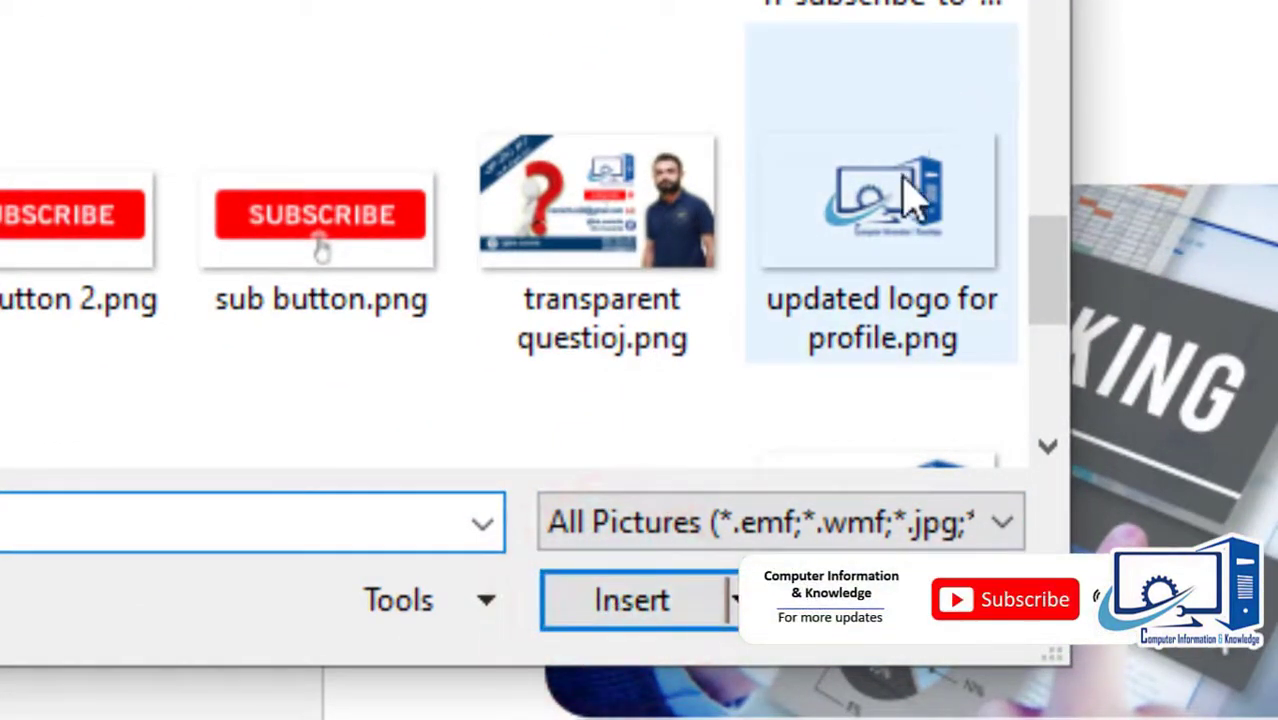
{"action": "left_click", "coordinate": [905, 192]}
{"action": "left_click", "coordinate": [624, 602]}
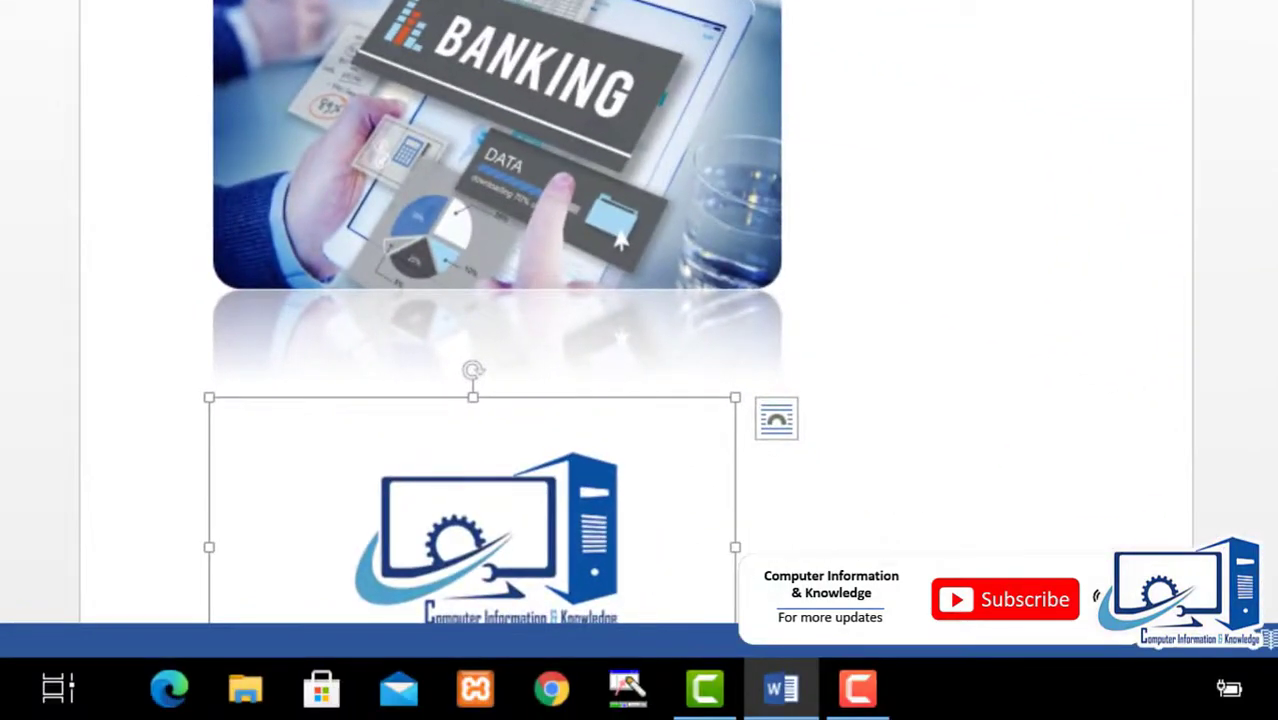
{"action": "scroll", "coordinate": [640, 300], "scroll_direction": "down", "scroll_amount": 3}
{"action": "left_click", "coordinate": [946, 357]}
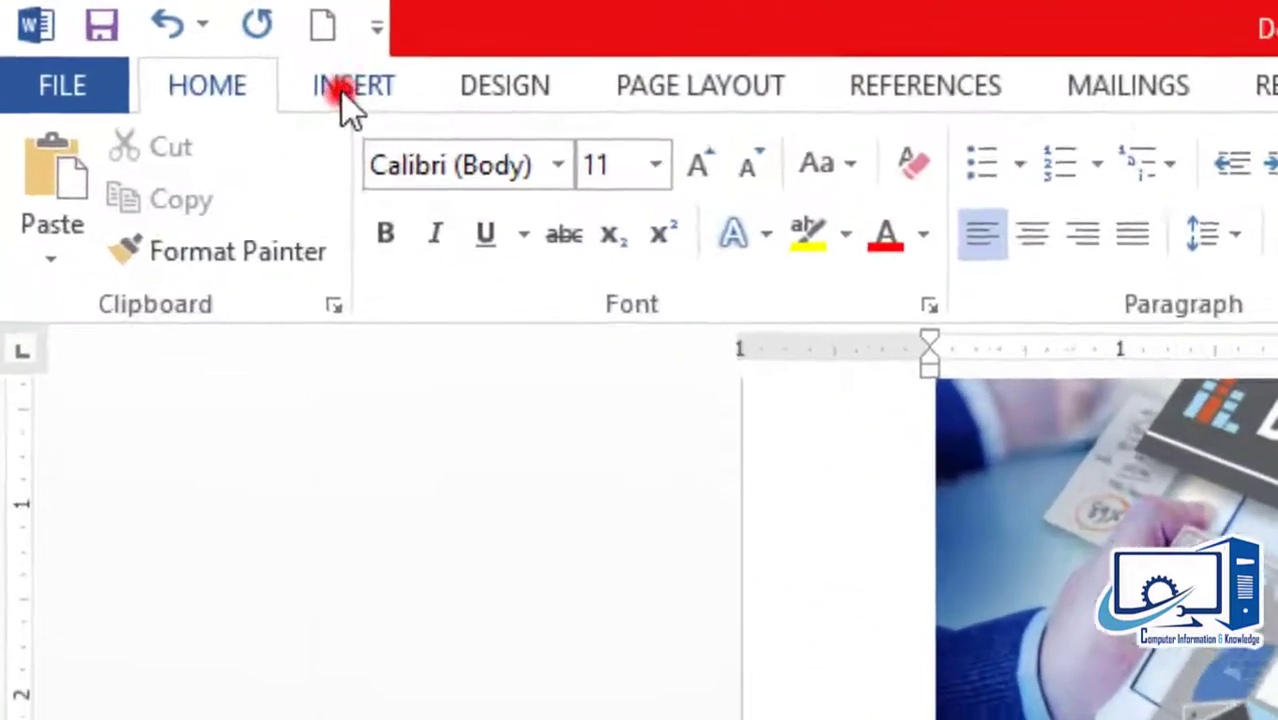
Try to insert an online picture, choose to work offline, and dismiss the picture browser without inserting anything.
{"action": "left_click", "coordinate": [146, 35]}
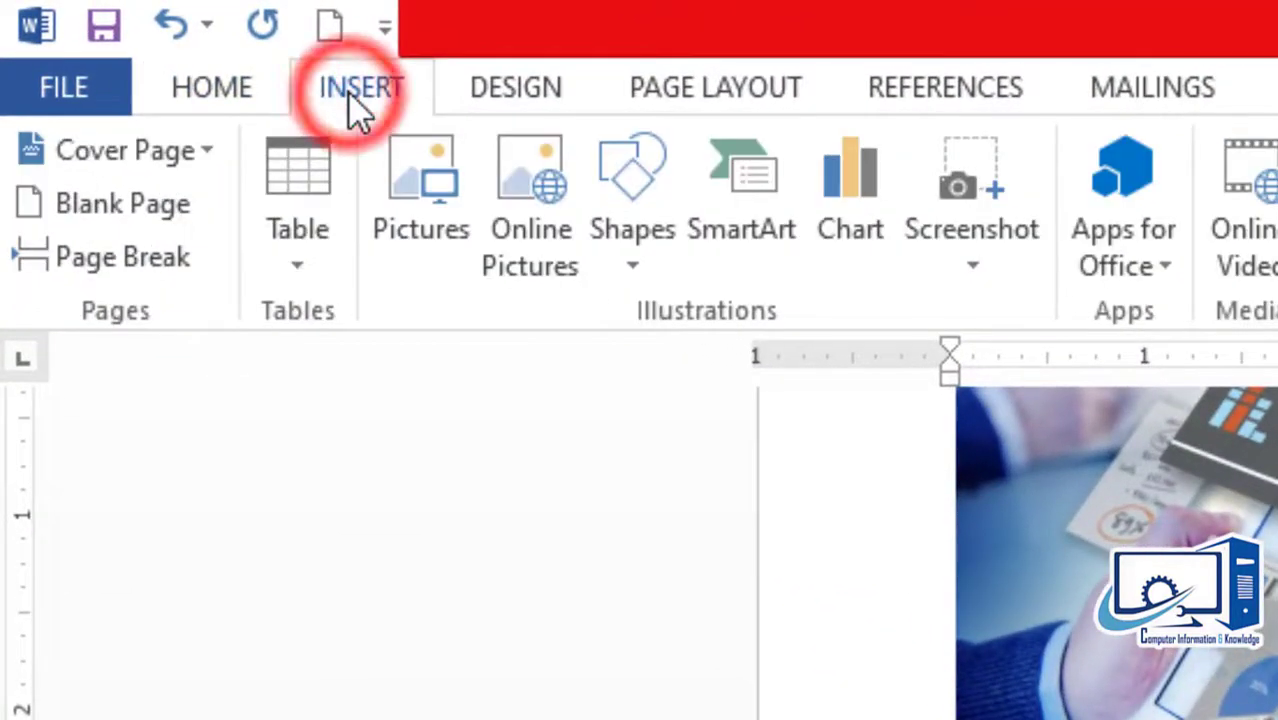
{"action": "left_click", "coordinate": [533, 209]}
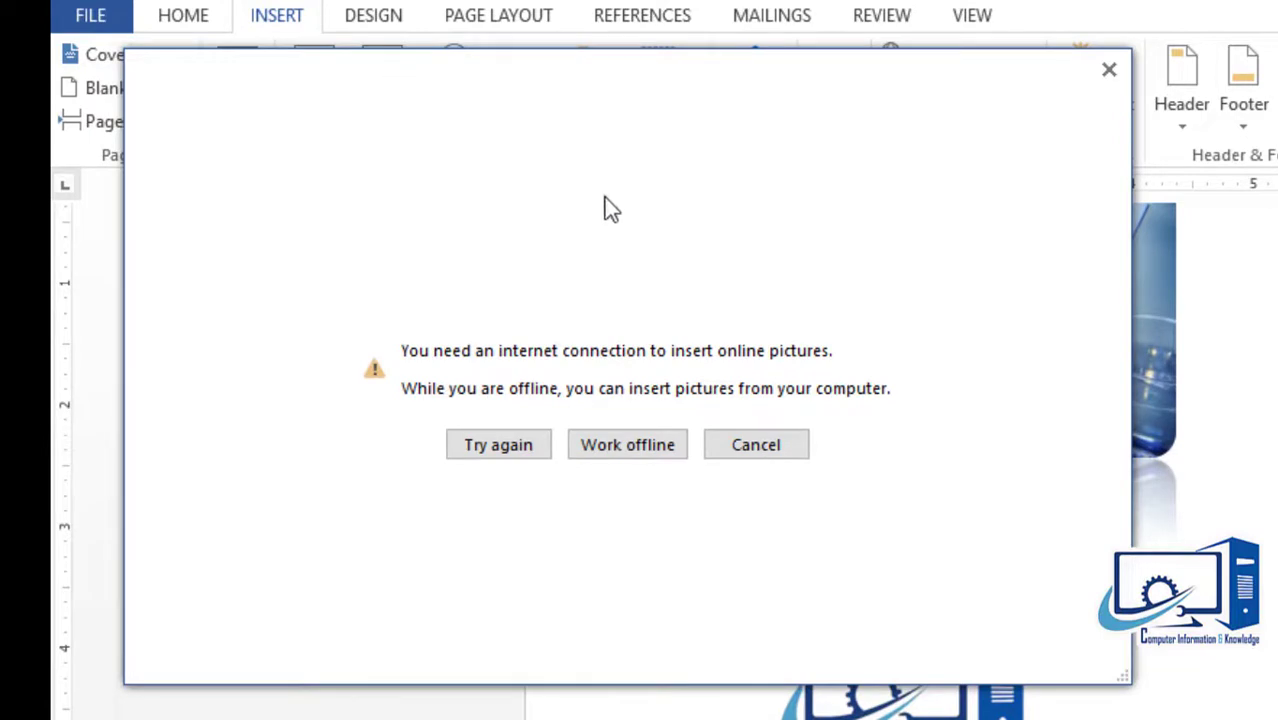
{"action": "left_click", "coordinate": [648, 450]}
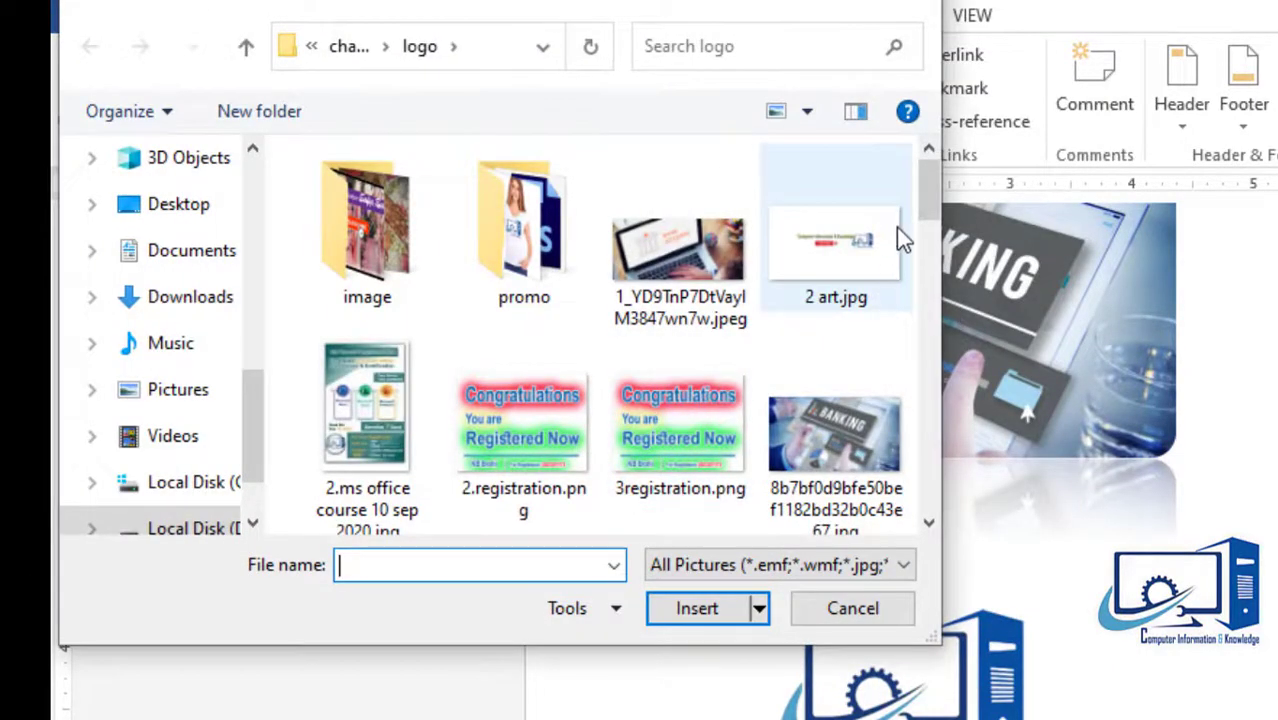
{"action": "left_click", "coordinate": [930, 5]}
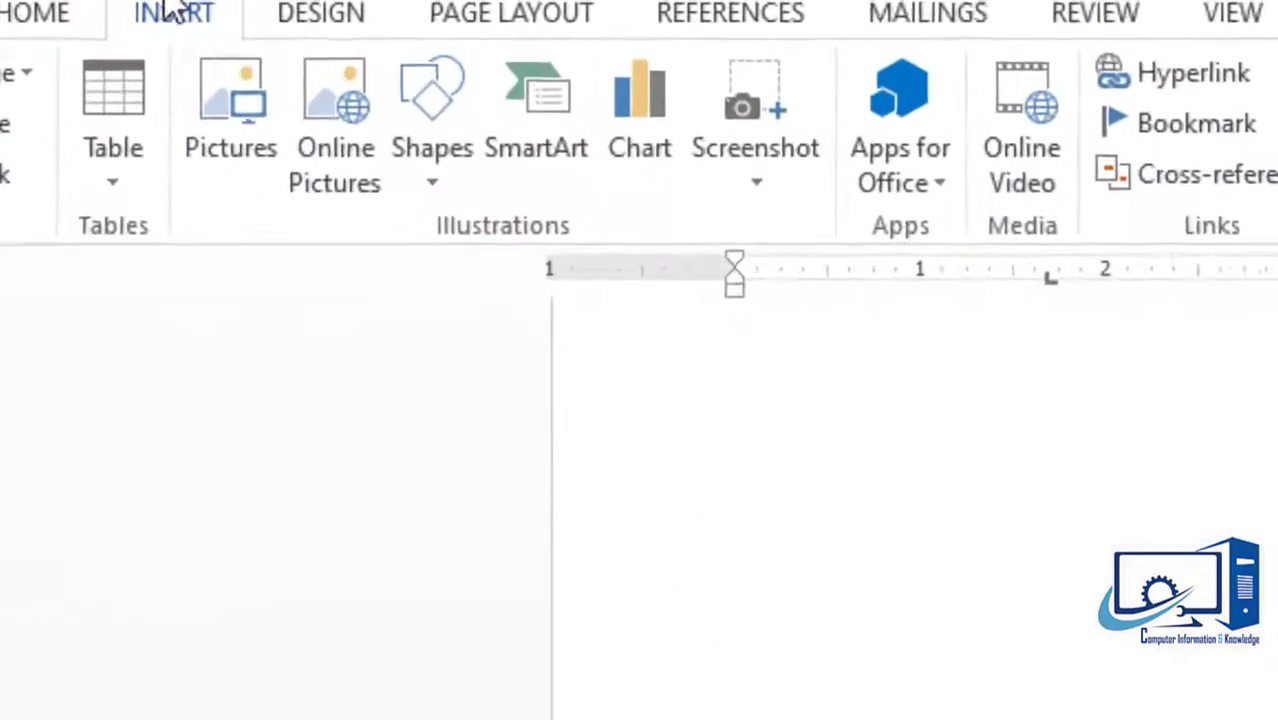
Draw a five-point star about 2.8 inches wide and 2.5 inches tall near the start of the blank area.
{"action": "left_click", "coordinate": [420, 150]}
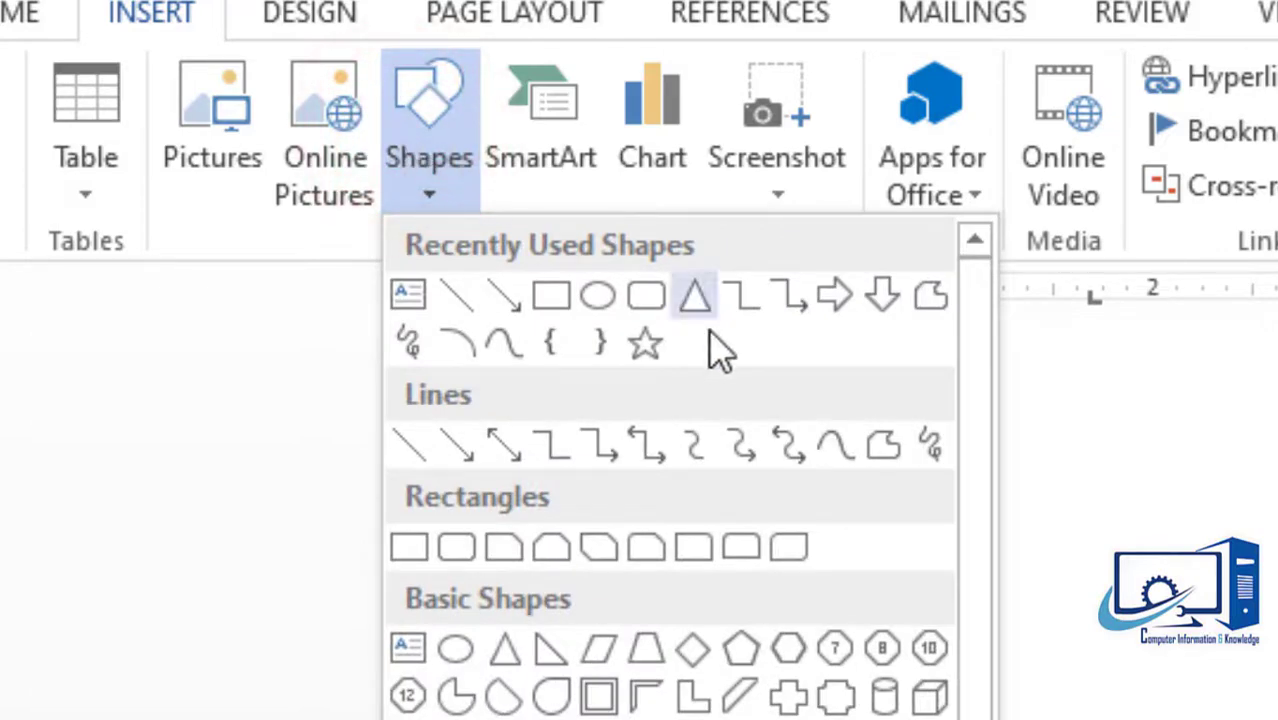
{"action": "left_click", "coordinate": [647, 342]}
{"action": "left_click_drag", "start_coordinate": [710, 418], "coordinate": [840, 545]}
{"action": "left_click_drag", "start_coordinate": [462, 298], "coordinate": [696, 500]}
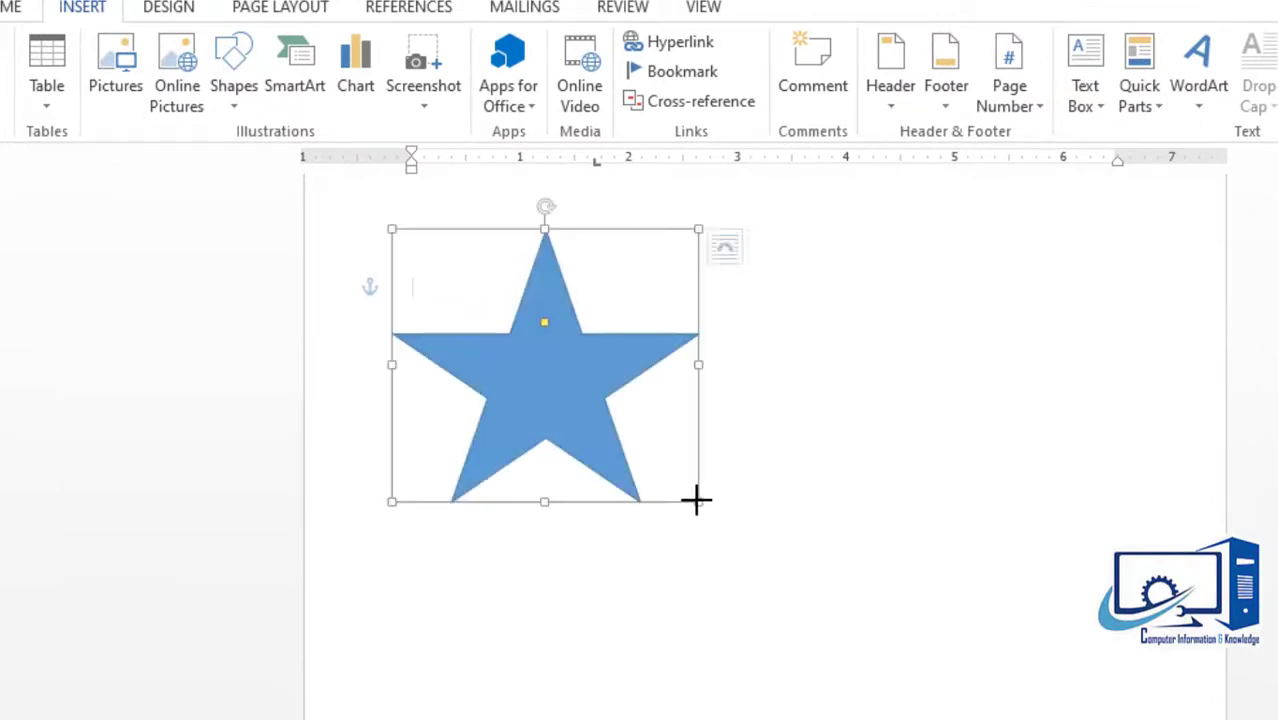
Draw a rounded rectangle about 2.7 inches wide and 2.4 inches tall, below and to the right of the star.
{"action": "left_click", "coordinate": [70, 10]}
{"action": "left_click", "coordinate": [236, 75]}
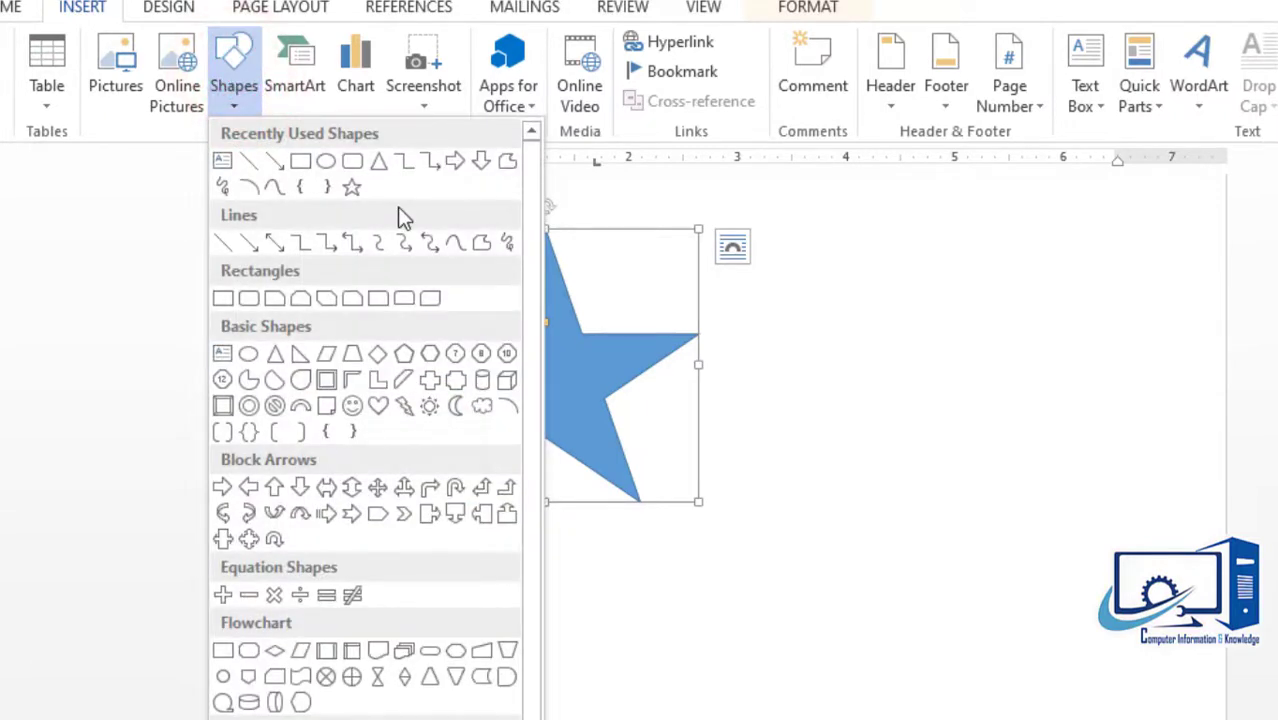
{"action": "left_click", "coordinate": [352, 162]}
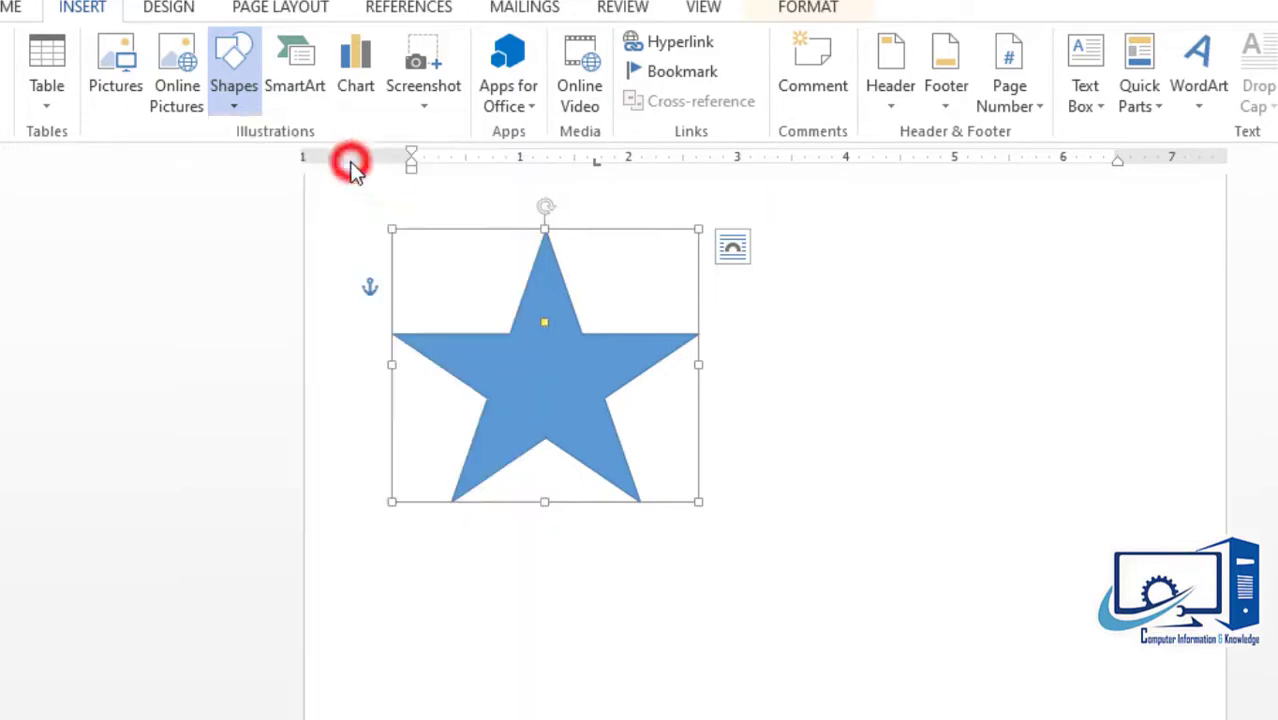
{"action": "mouse_move", "coordinate": [810, 386]}
{"action": "left_mouse_down"}
{"action": "mouse_move", "coordinate": [885, 482]}
{"action": "mouse_move", "coordinate": [1033, 616]}
{"action": "mouse_move", "coordinate": [1098, 648]}
{"action": "left_mouse_up"}
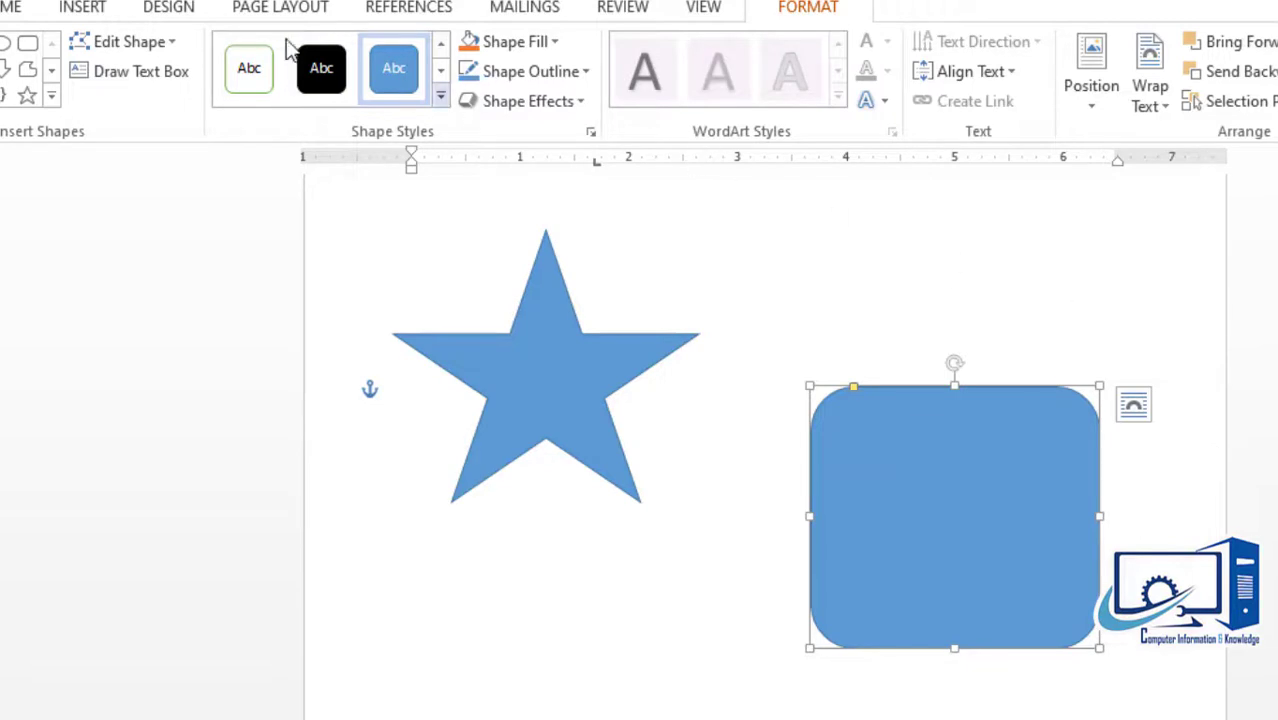
Add an oval shape to the page holding the star and the rounded rectangle.
{"action": "left_click", "coordinate": [72, 12]}
{"action": "left_click", "coordinate": [238, 98]}
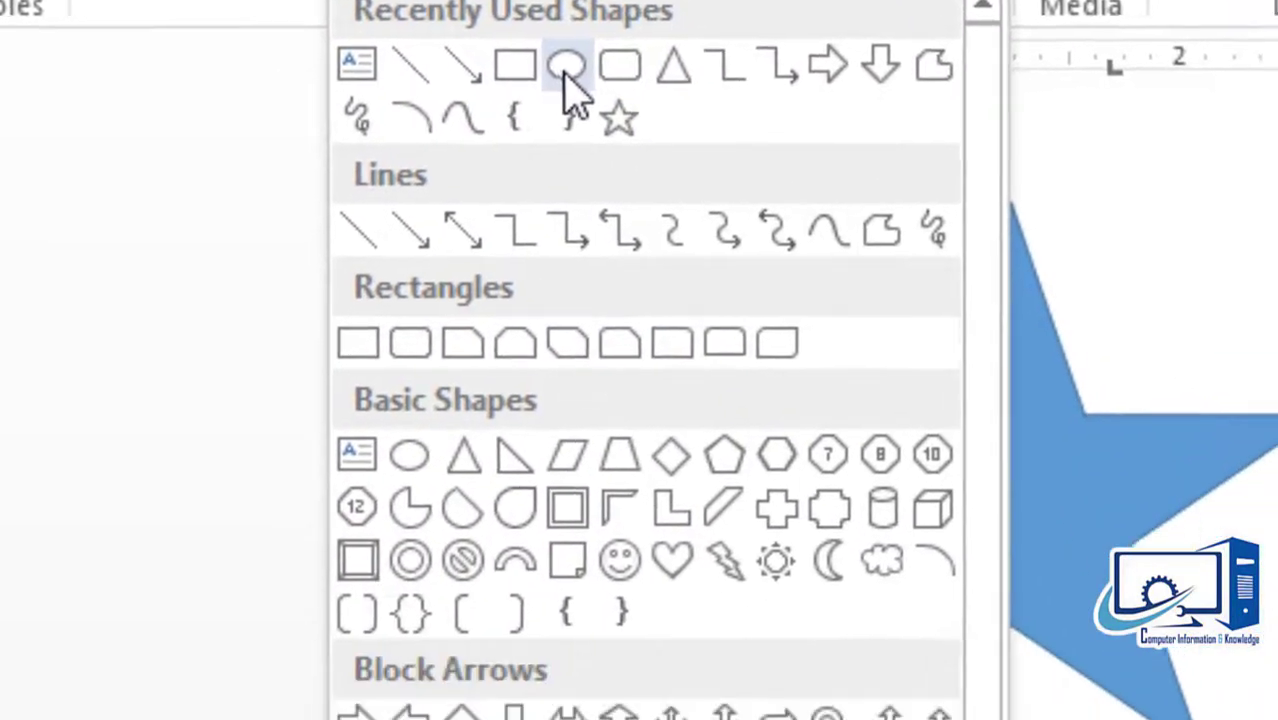
{"action": "left_click", "coordinate": [566, 70]}
{"action": "left_click", "coordinate": [582, 194]}
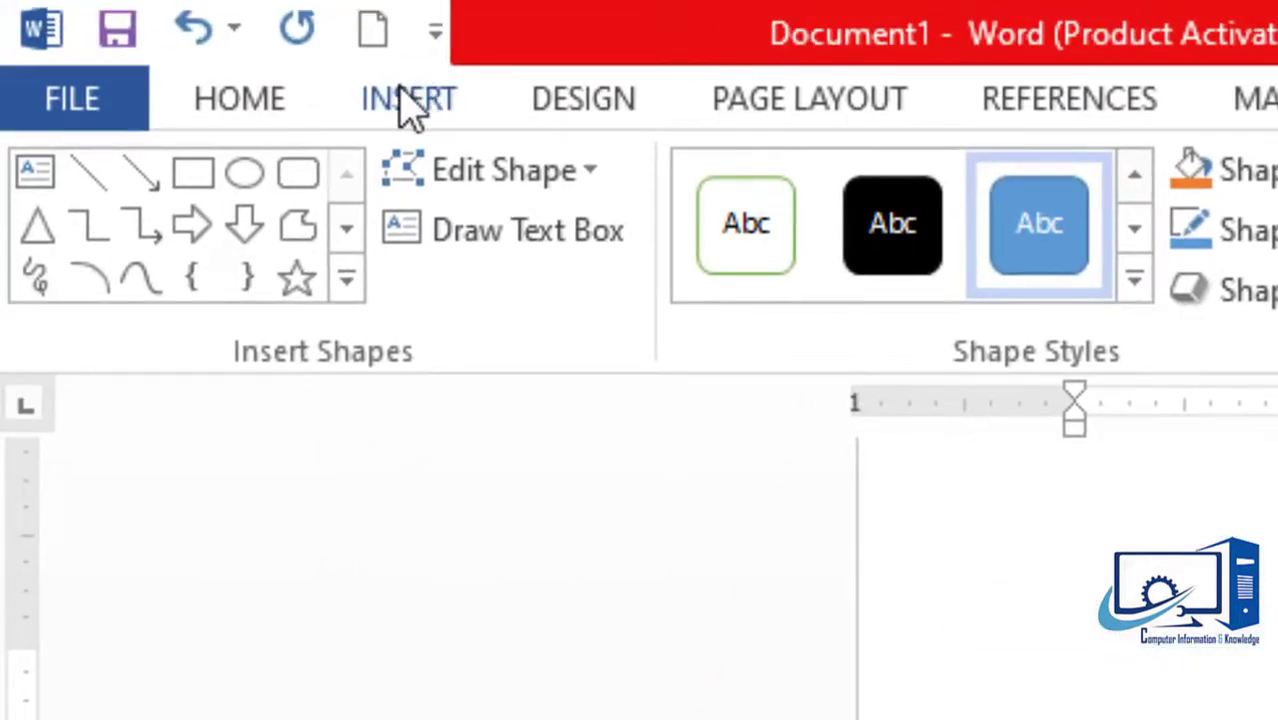
Draw a rectangle about 3.4 inches wide and 1.3 inches tall, below the rounded rectangle and to the right of the circle.
{"action": "left_click", "coordinate": [405, 100]}
{"action": "left_click", "coordinate": [745, 235]}
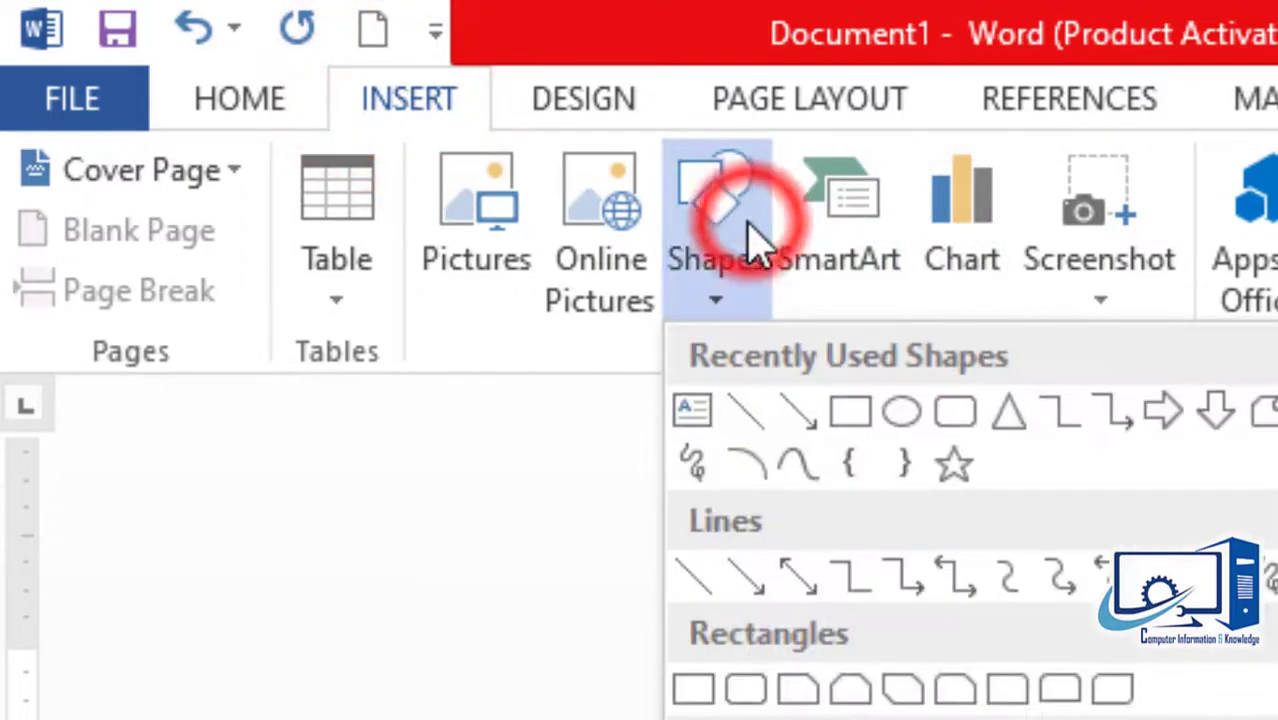
{"action": "left_click", "coordinate": [852, 410]}
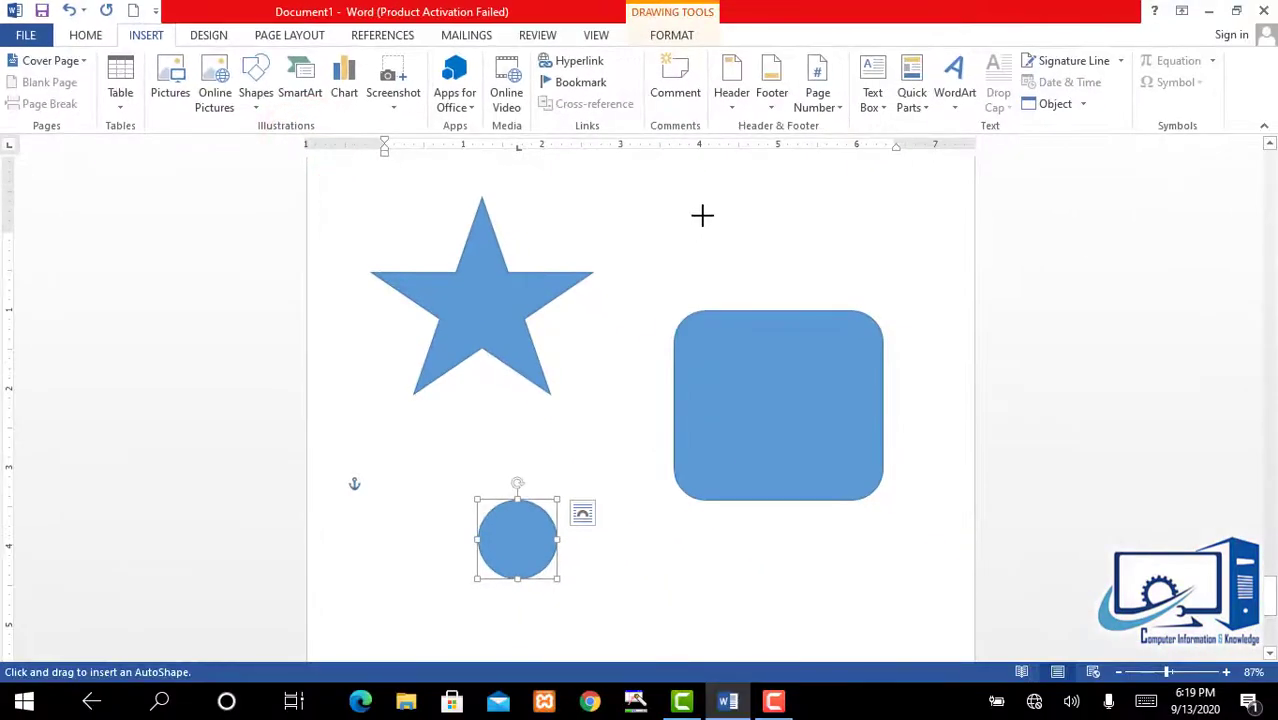
{"action": "left_click_drag", "start_coordinate": [1268, 585], "coordinate": [1270, 606]}
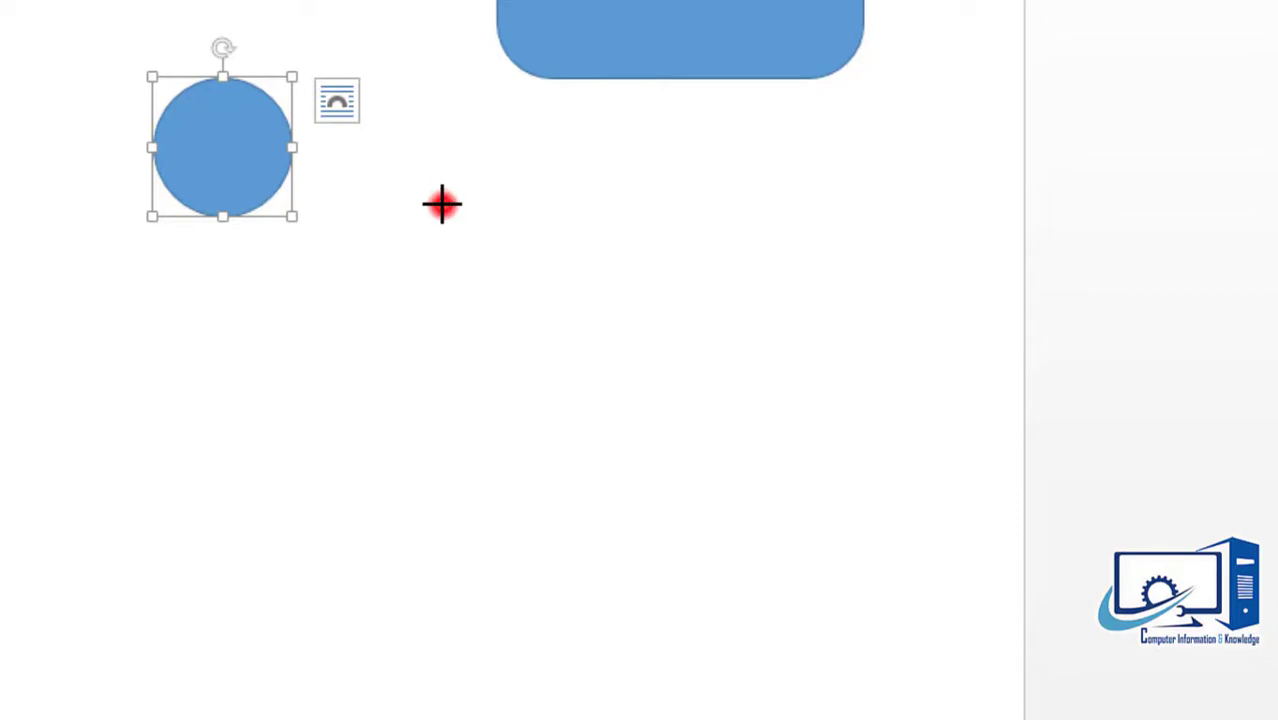
{"action": "left_click_drag", "start_coordinate": [443, 206], "coordinate": [903, 387]}
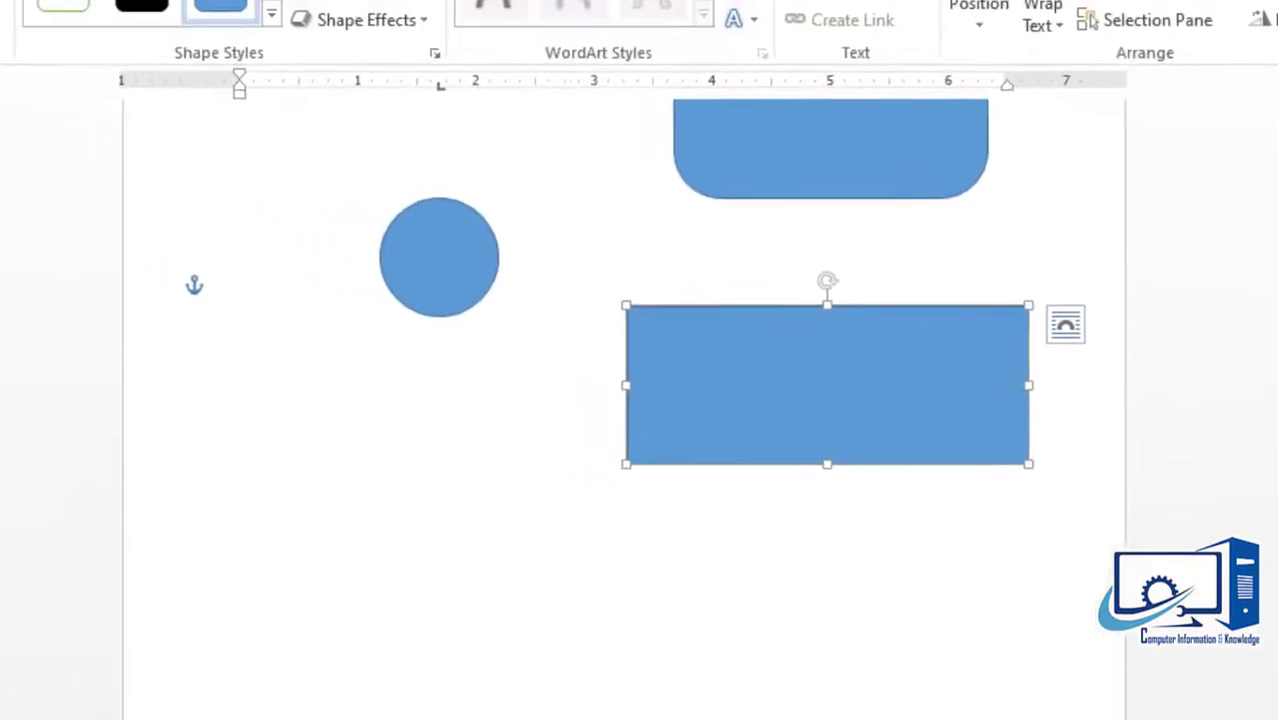
Apply the orange gradient preset from the most intense row of shape styles to the five-point star.
{"action": "scroll", "coordinate": [640, 420], "scroll_direction": "up", "scroll_amount": 6}
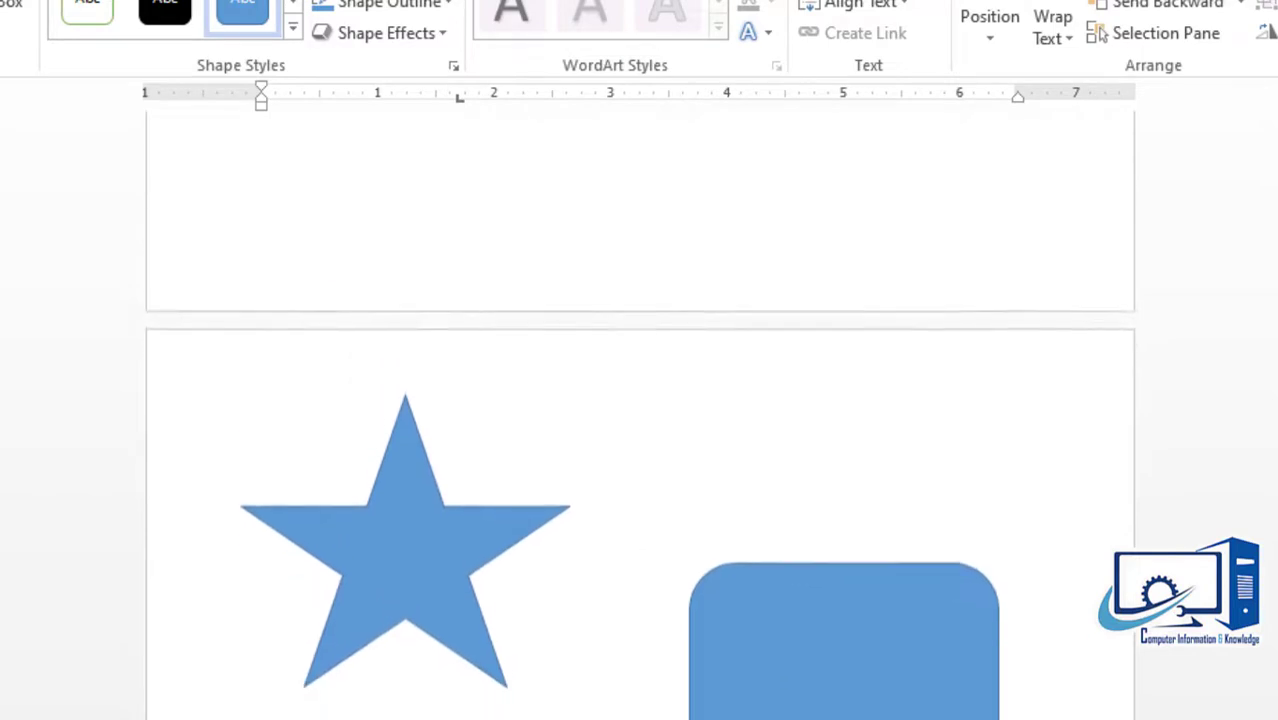
{"action": "scroll", "coordinate": [640, 420], "scroll_direction": "down", "scroll_amount": 3}
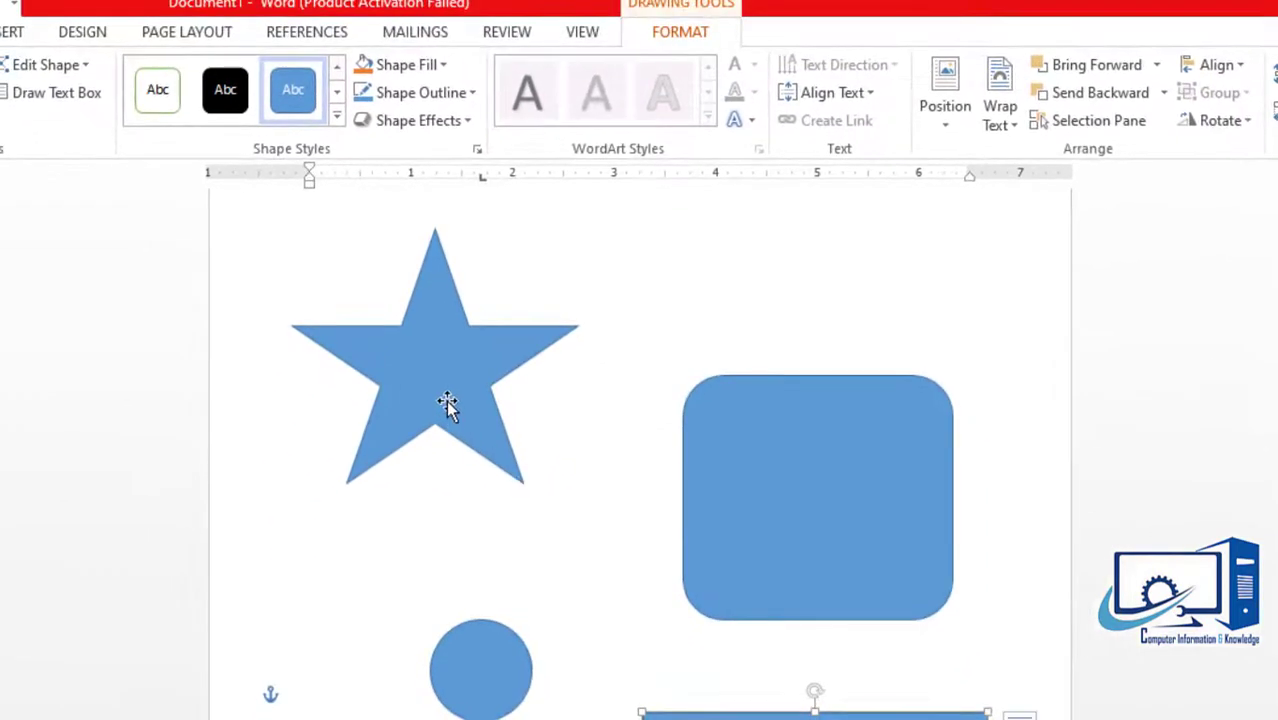
{"action": "left_click", "coordinate": [442, 388]}
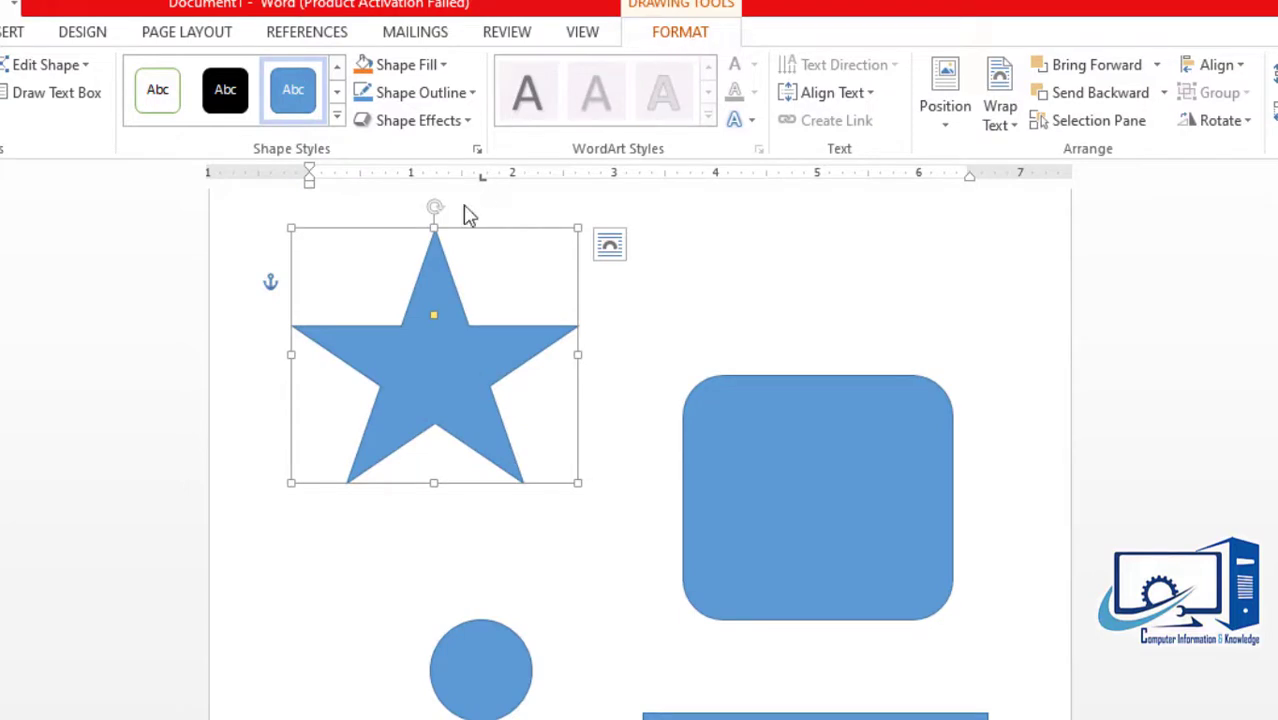
{"action": "left_click", "coordinate": [668, 34]}
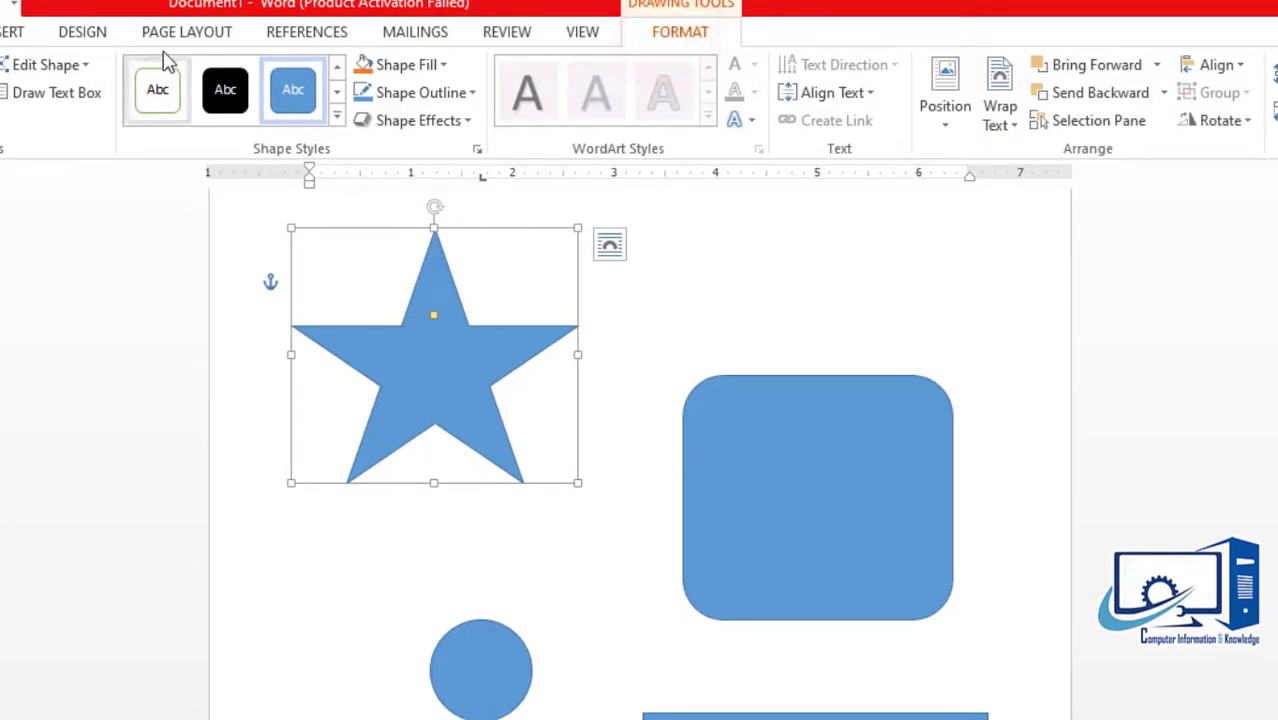
{"action": "left_click", "coordinate": [421, 387]}
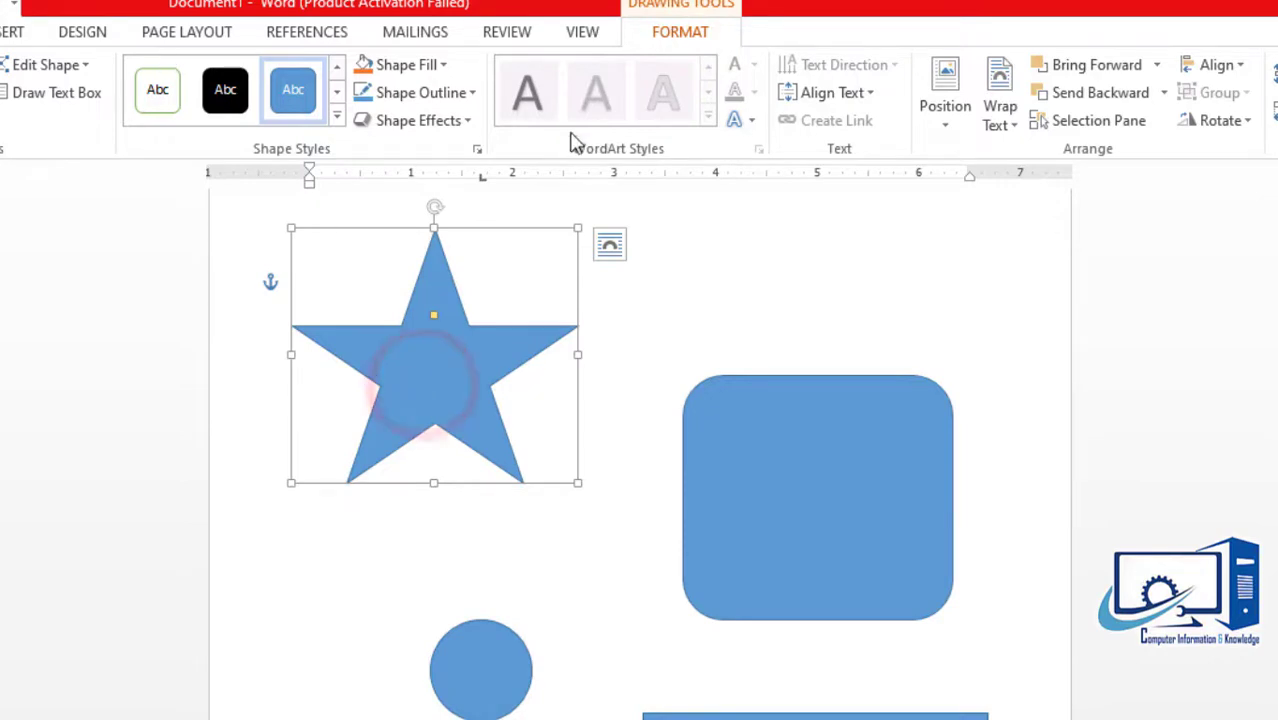
{"action": "left_click", "coordinate": [337, 120]}
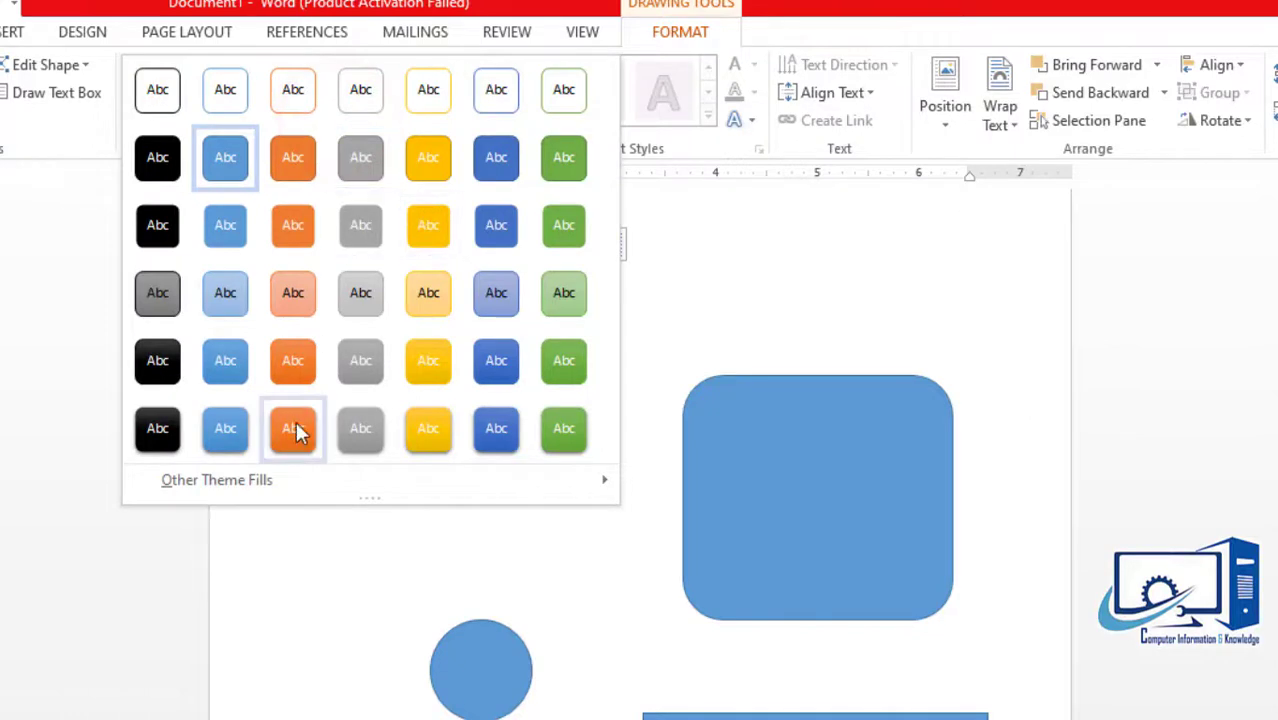
{"action": "left_click", "coordinate": [296, 429]}
Apply the green gradient preset from the most intense row of shape styles to the rounded rectangle.
{"action": "left_click", "coordinate": [798, 505]}
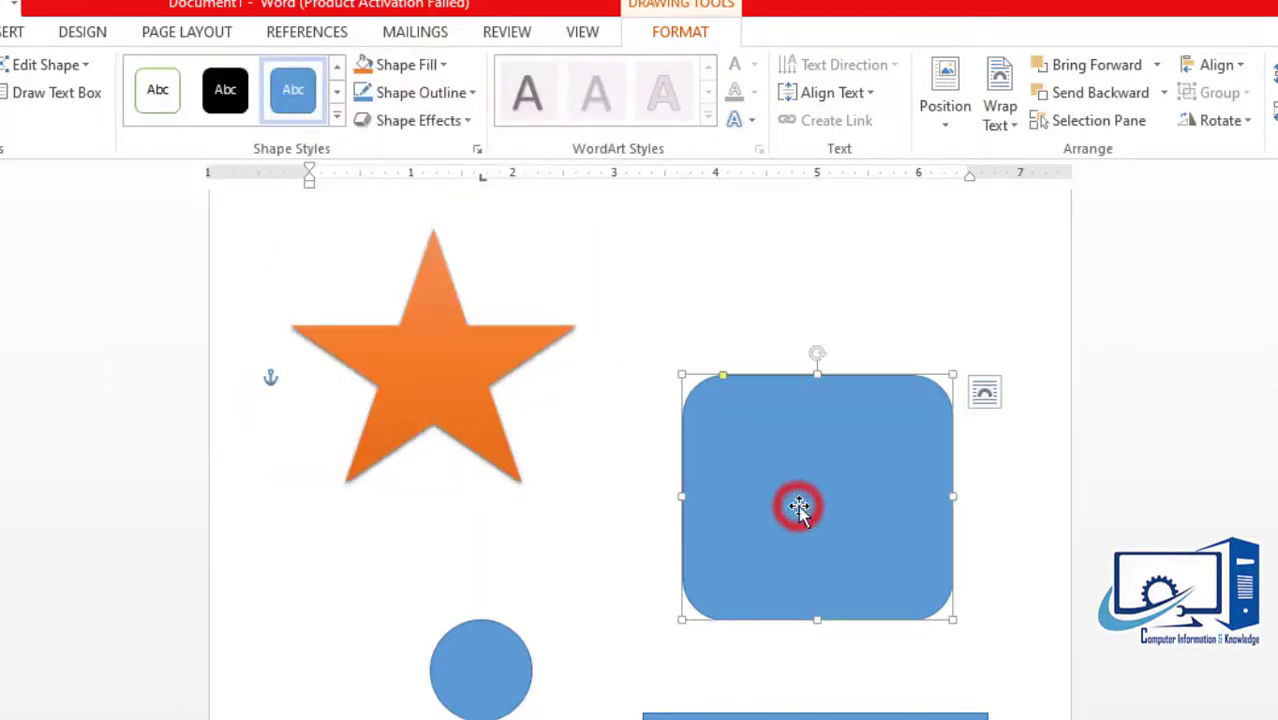
{"action": "left_click", "coordinate": [337, 120]}
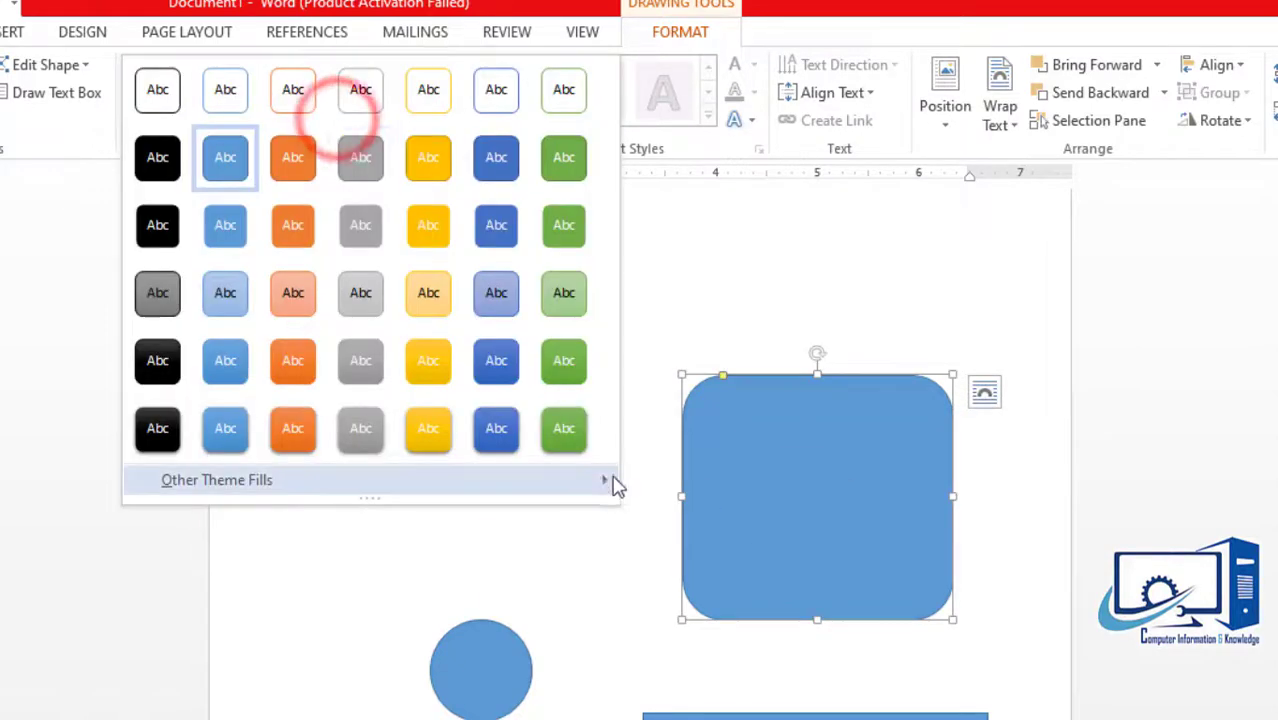
{"action": "left_click", "coordinate": [566, 429]}
Apply the light blue gradient preset from the second most intense row of shape styles to the circle.
{"action": "left_click", "coordinate": [489, 652]}
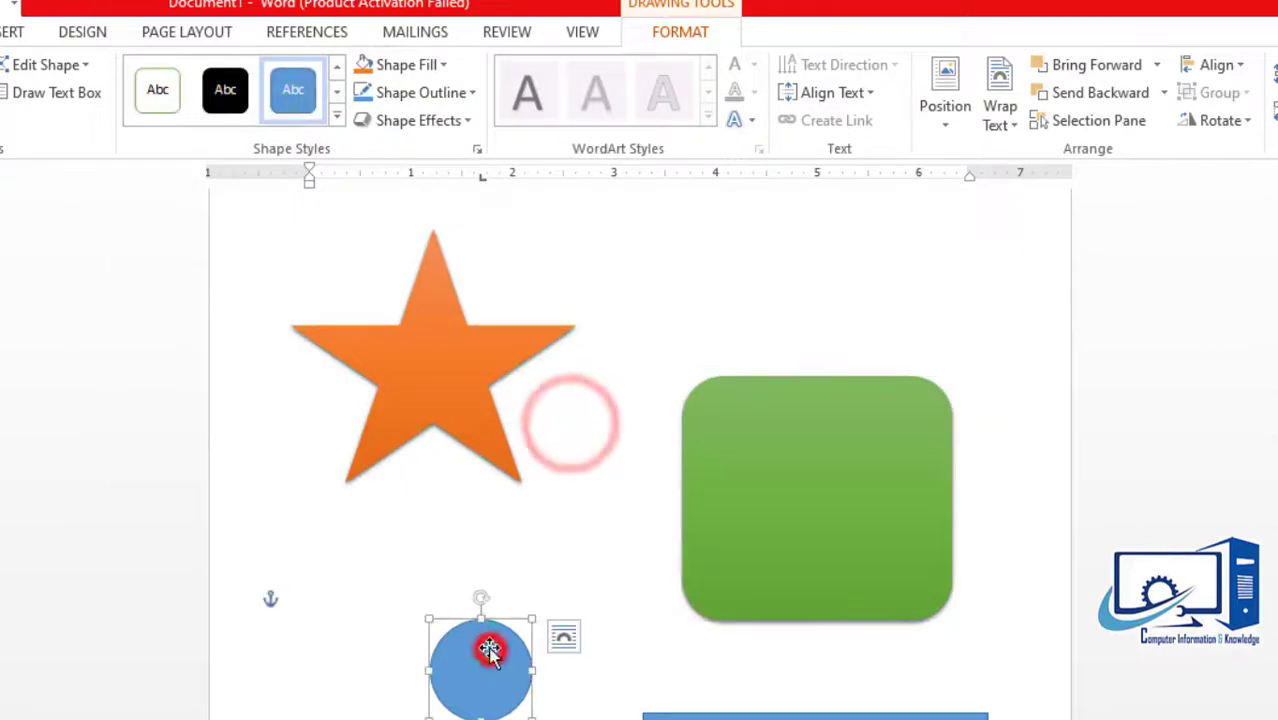
{"action": "left_click", "coordinate": [337, 120]}
{"action": "left_click", "coordinate": [228, 366]}
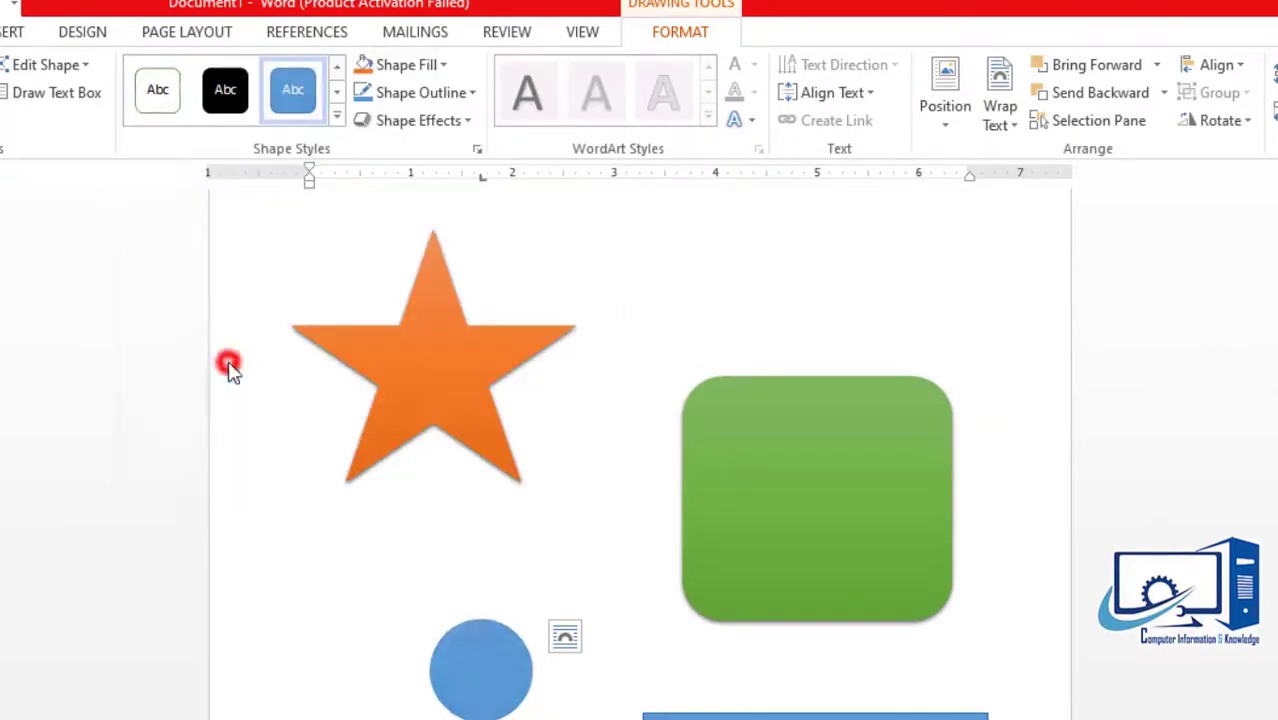
Insert a Vertical Box List SmartArt graphic on a blank area of the document, away from the shapes.
{"action": "left_click", "coordinate": [736, 716]}
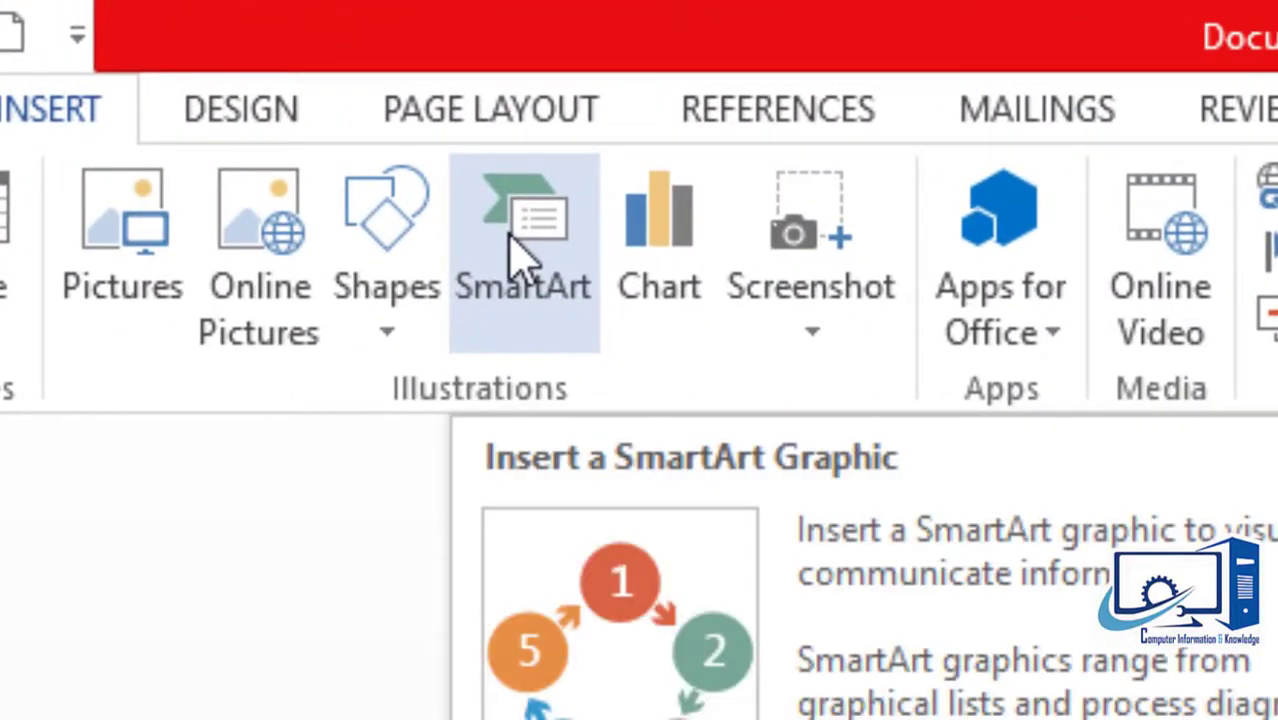
{"action": "left_click", "coordinate": [517, 258]}
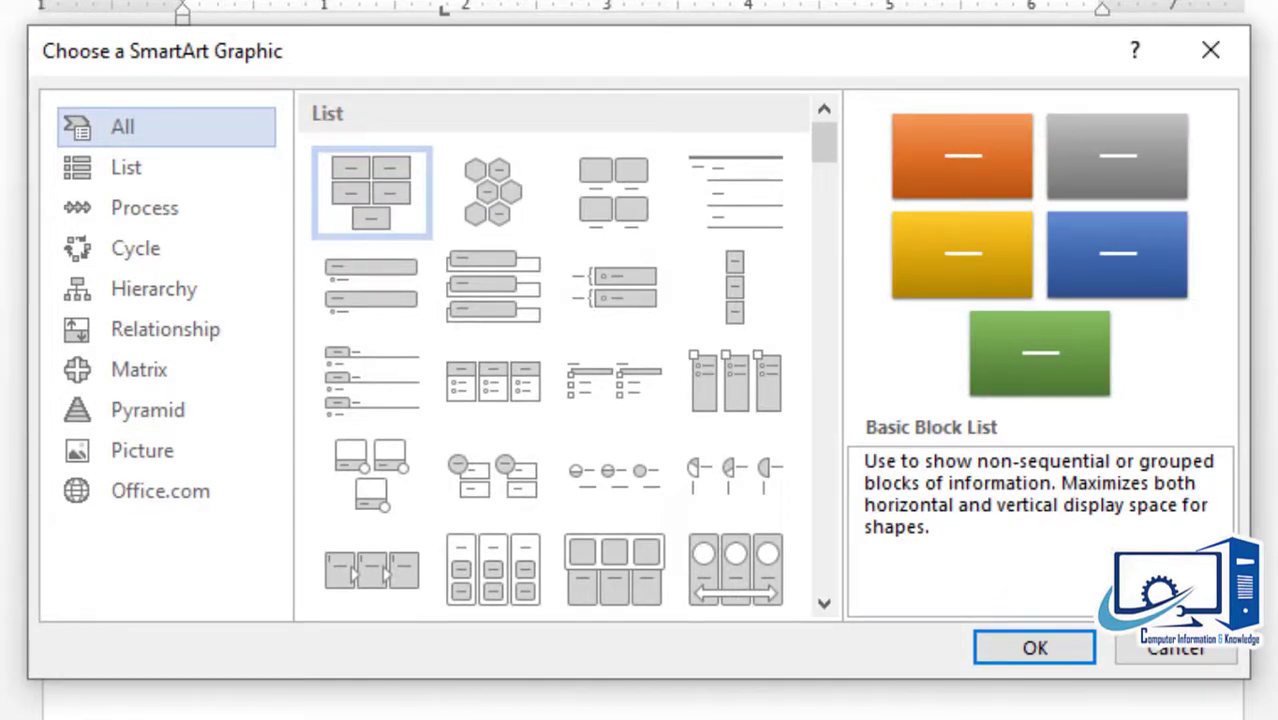
{"action": "left_click", "coordinate": [490, 280]}
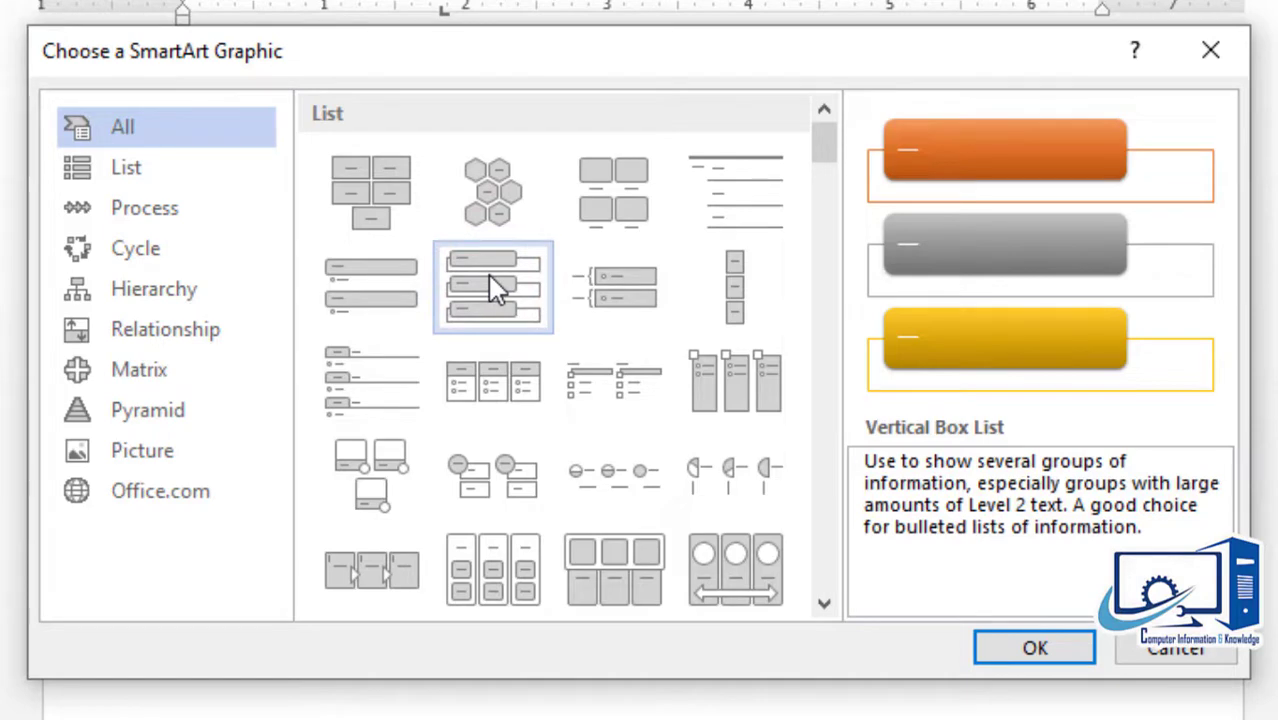
{"action": "left_click", "coordinate": [1050, 648]}
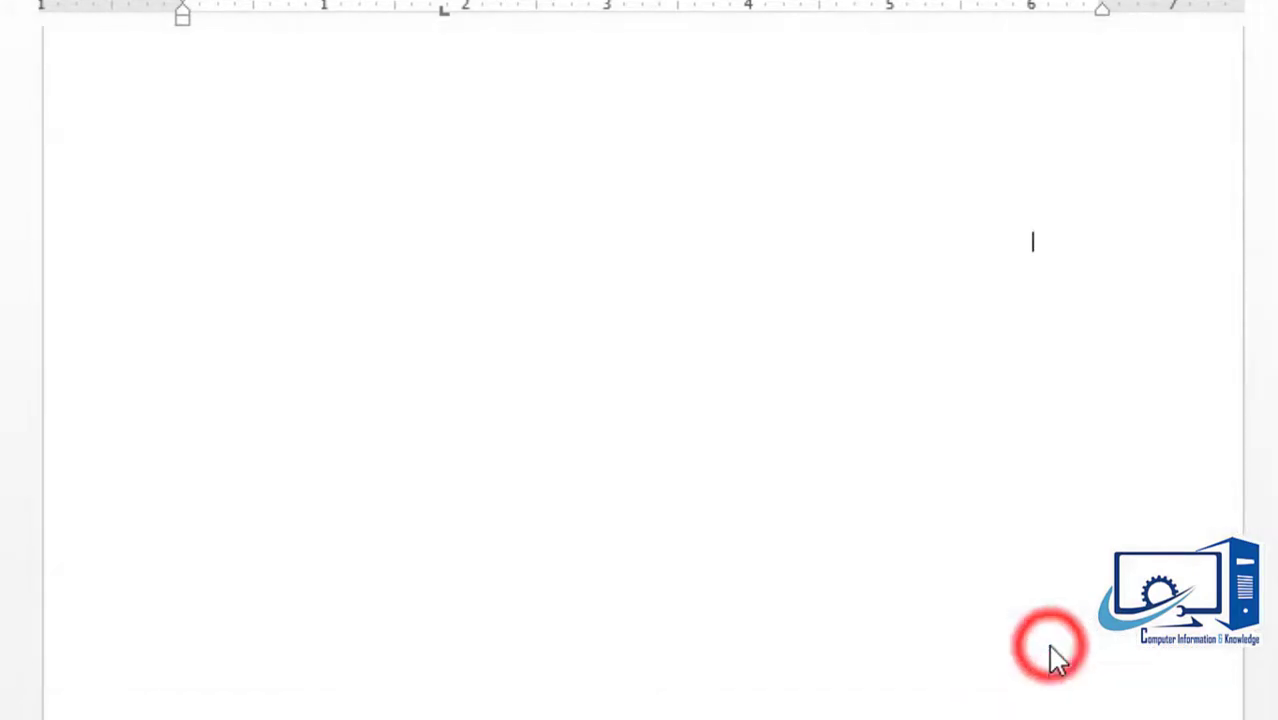
Recolor the SmartArt list with the Colorful variation that runs from blue through teal to green.
{"action": "left_click", "coordinate": [634, 246]}
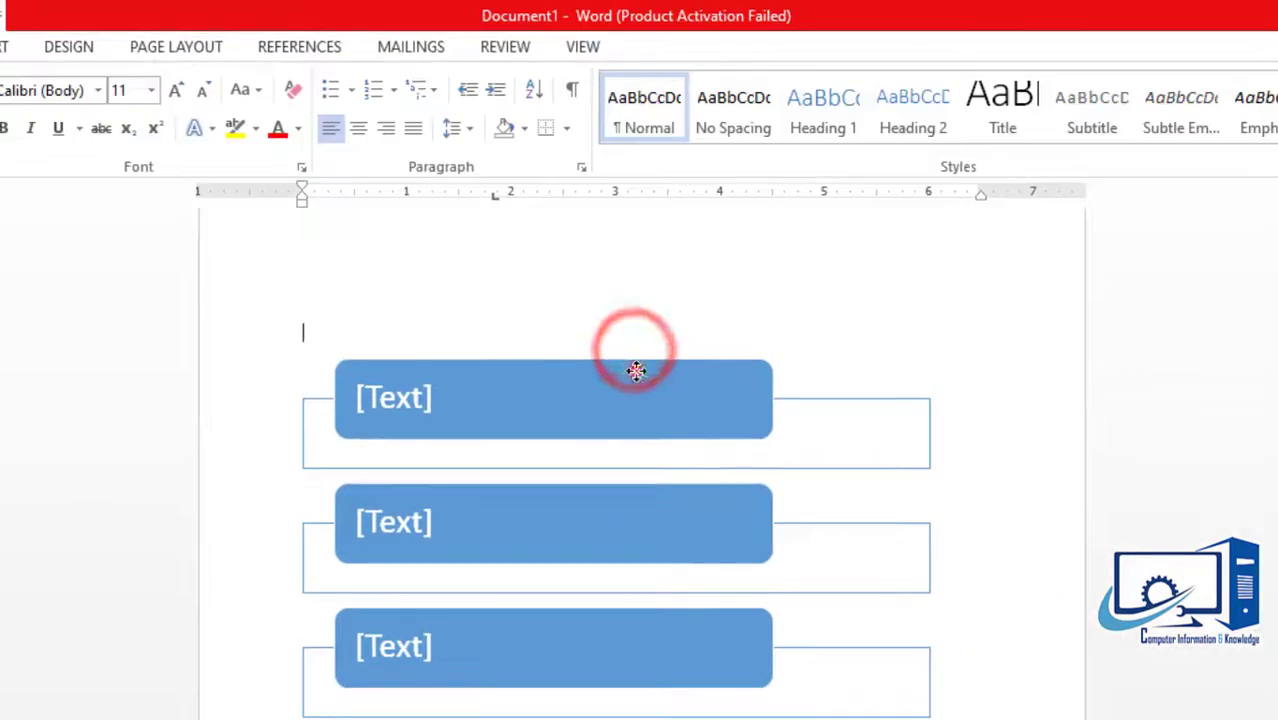
{"action": "left_click", "coordinate": [692, 142]}
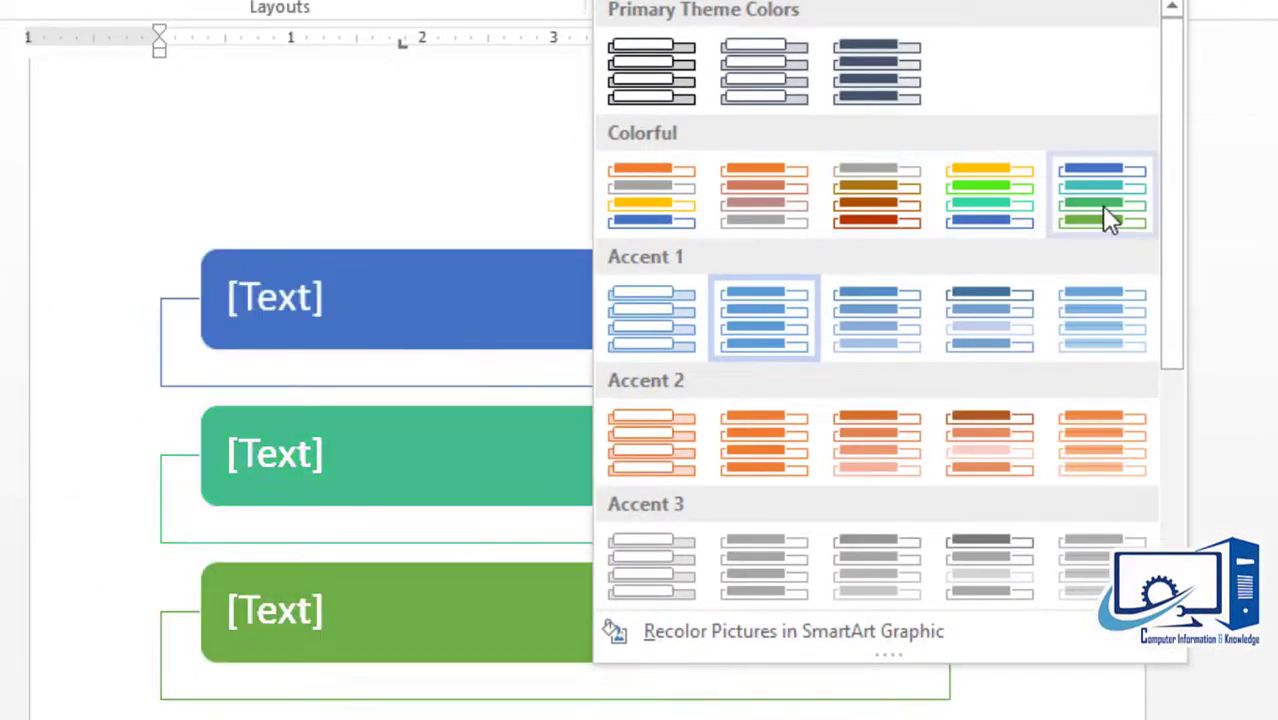
{"action": "left_click", "coordinate": [1104, 212]}
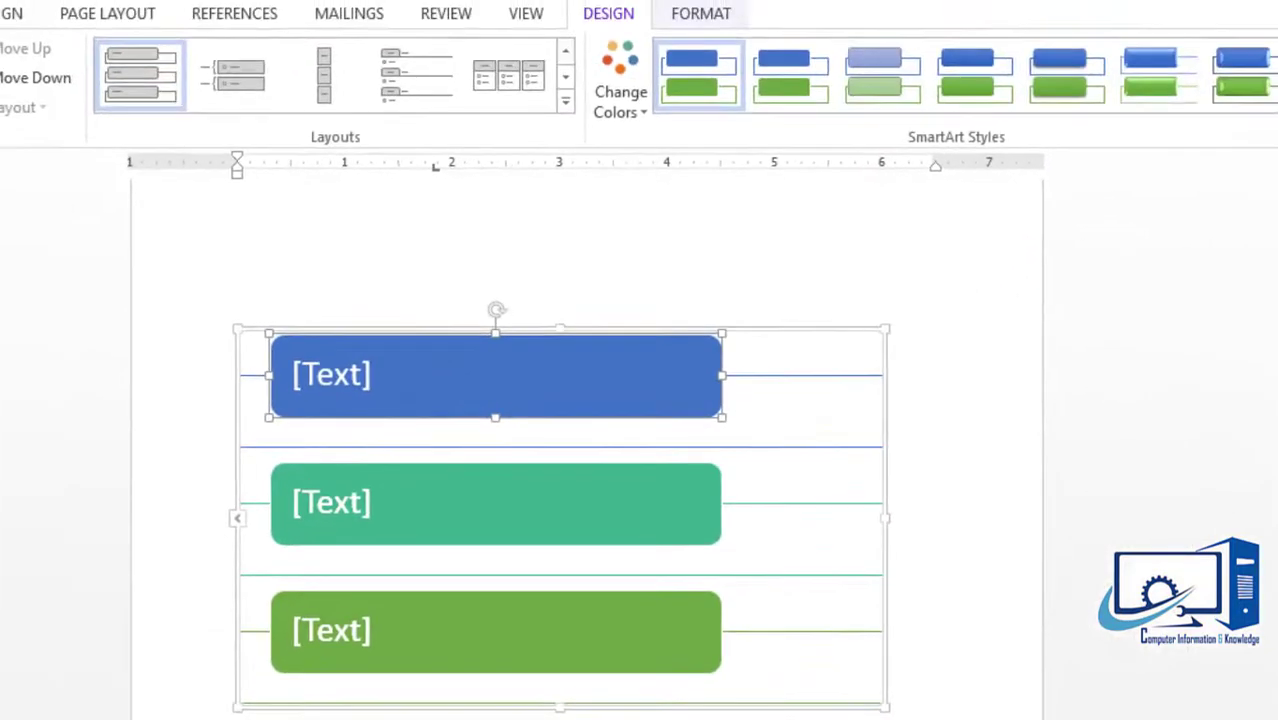
Label the three SmartArt boxes input, process and output, in that order.
{"action": "left_click", "coordinate": [1270, 100]}
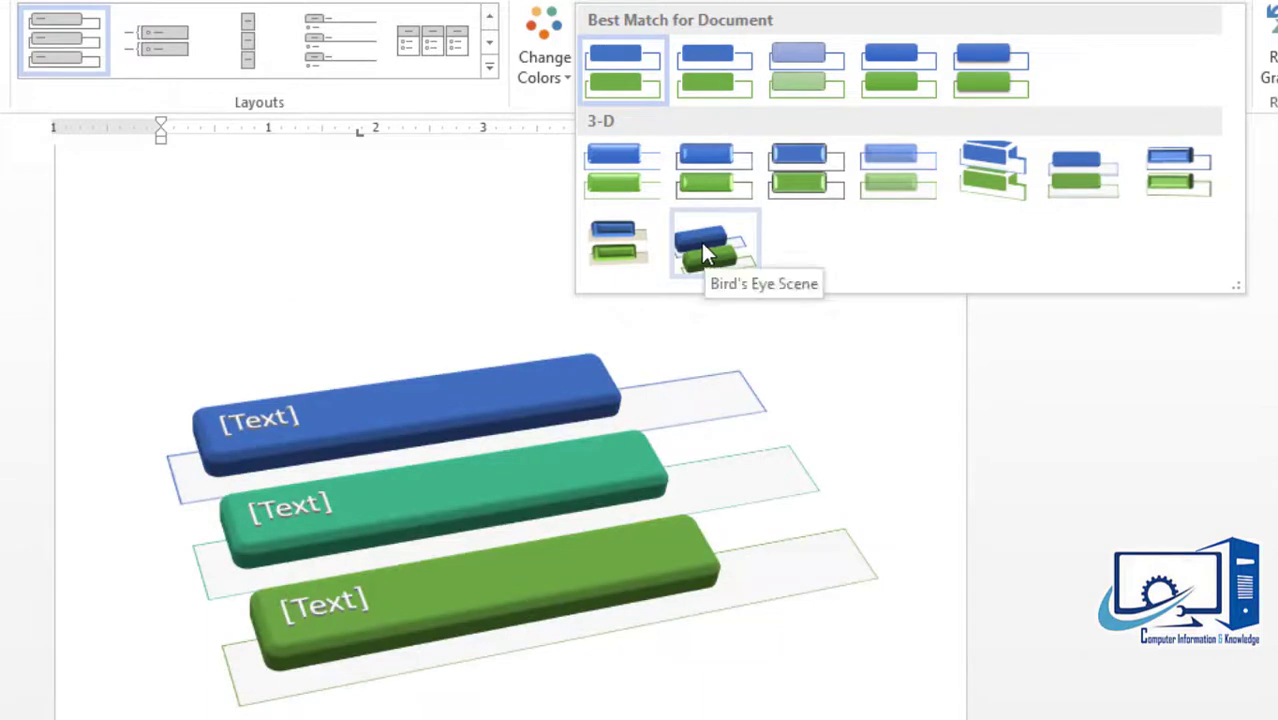
{"action": "left_click", "coordinate": [277, 345]}
{"action": "left_click", "coordinate": [268, 341]}
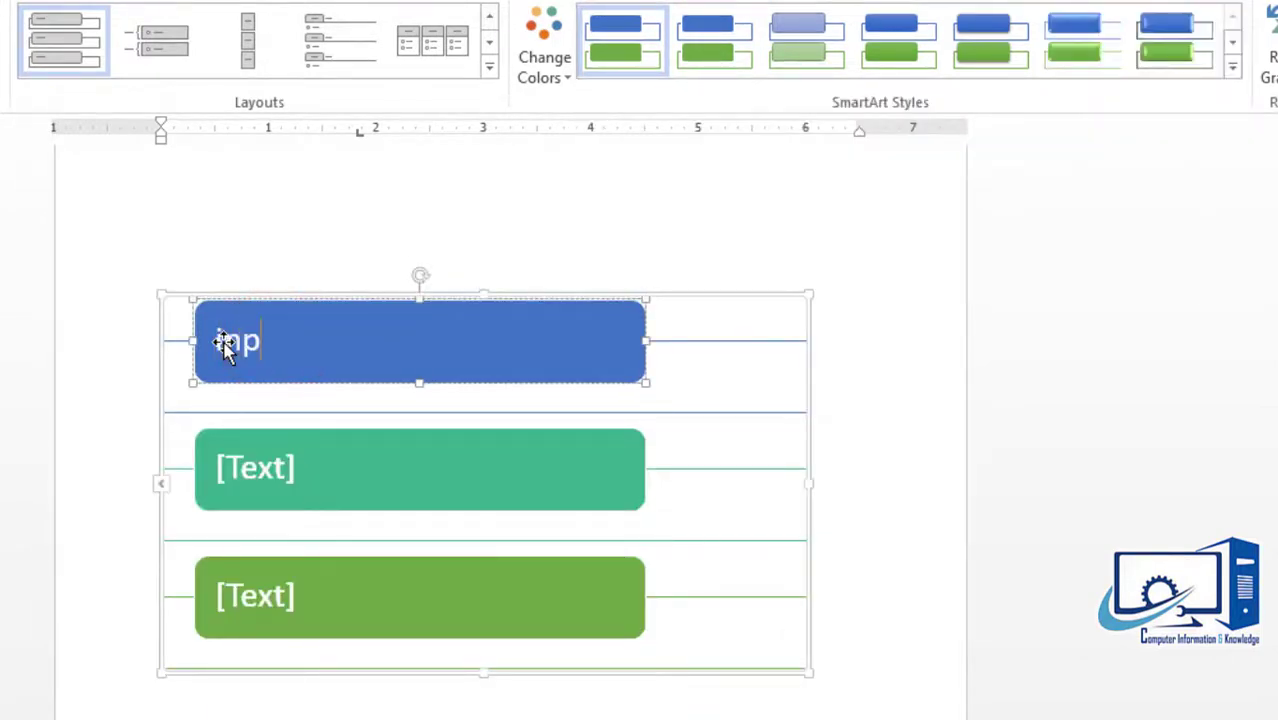
{"action": "left_click", "coordinate": [255, 469]}
{"action": "type", "text": "process"}
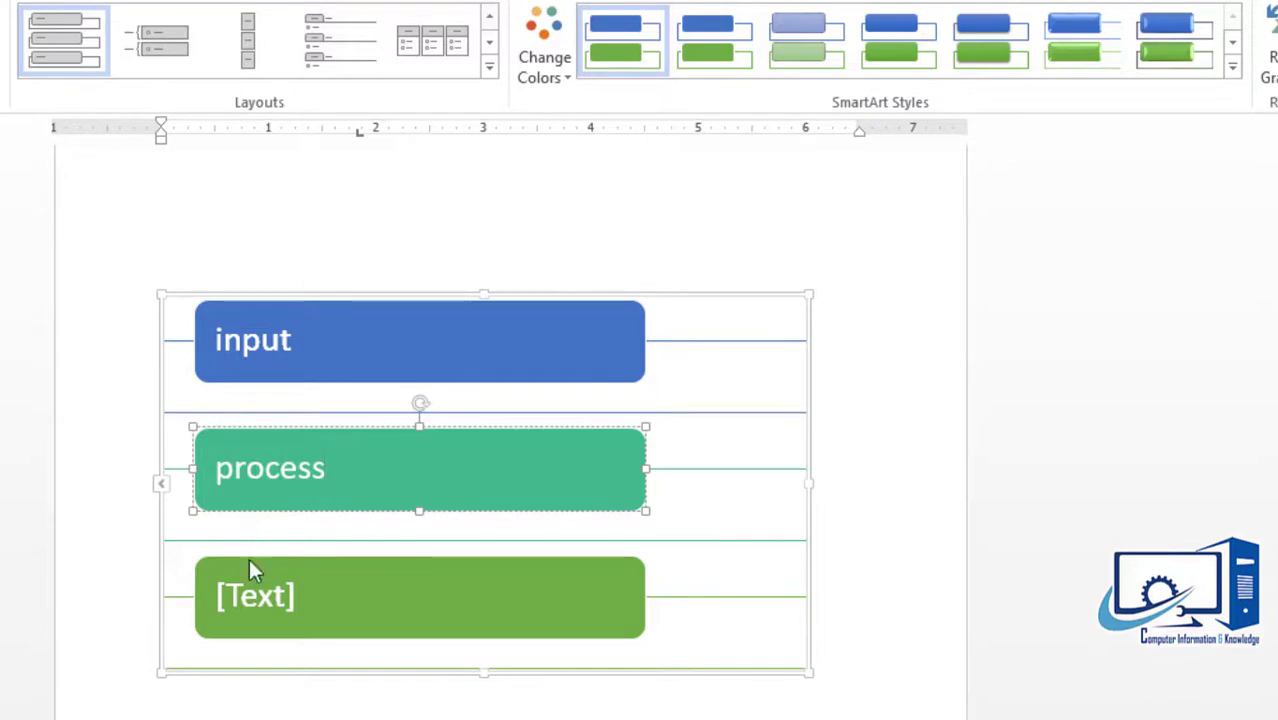
{"action": "left_click", "coordinate": [254, 600]}
{"action": "type", "text": "output"}
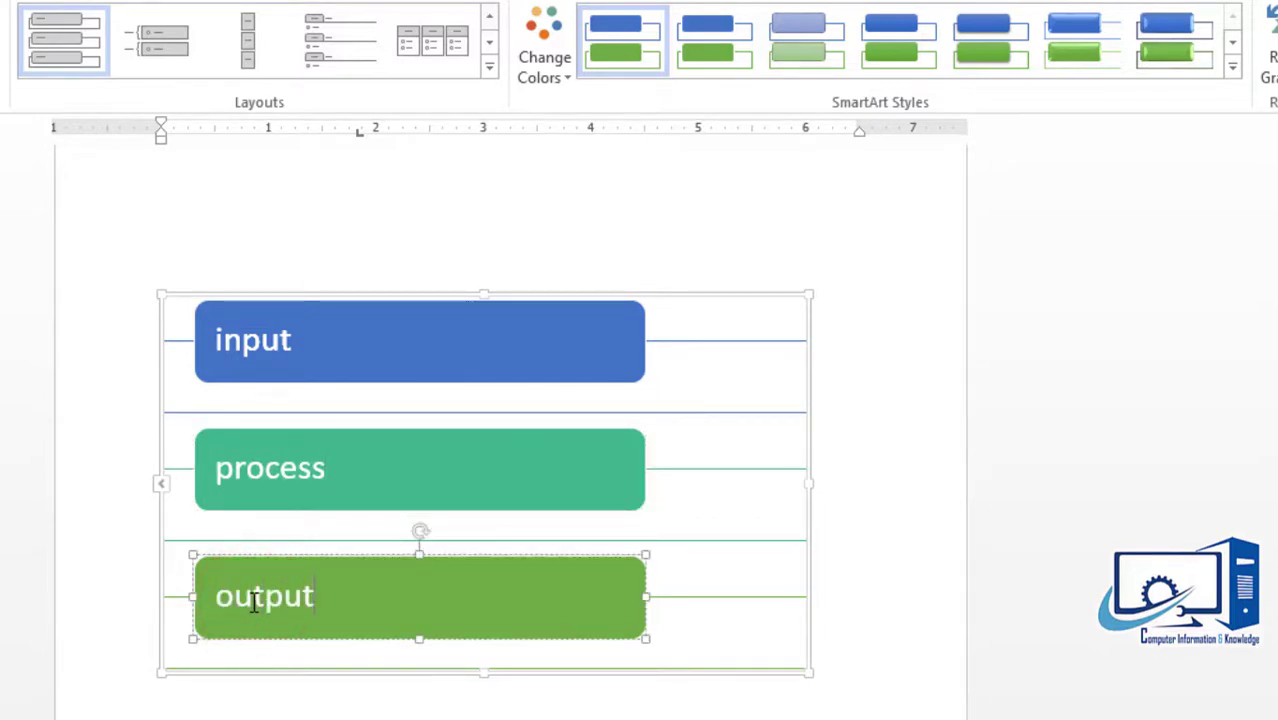
{"action": "key", "text": "Escape"}
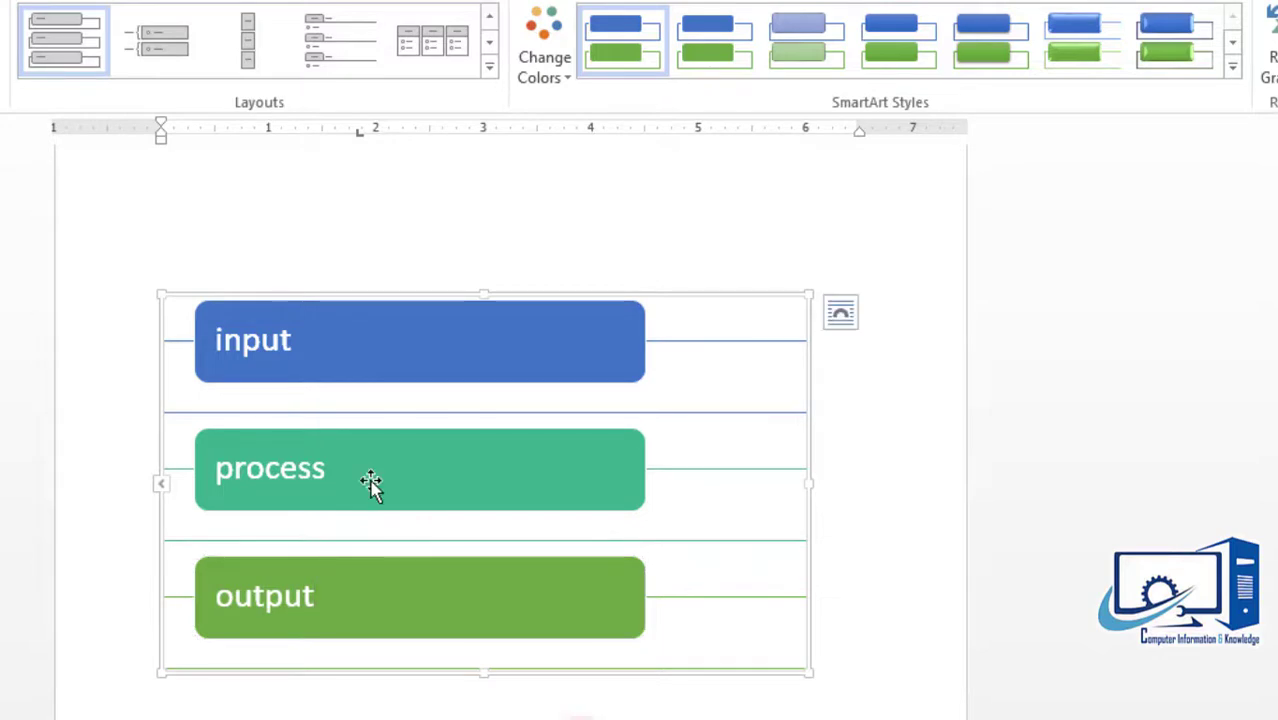
Try other 3-D styles on the SmartArt list and finish with the Bird's Eye Scene style.
{"action": "left_click", "coordinate": [1236, 70]}
{"action": "left_click", "coordinate": [1173, 170]}
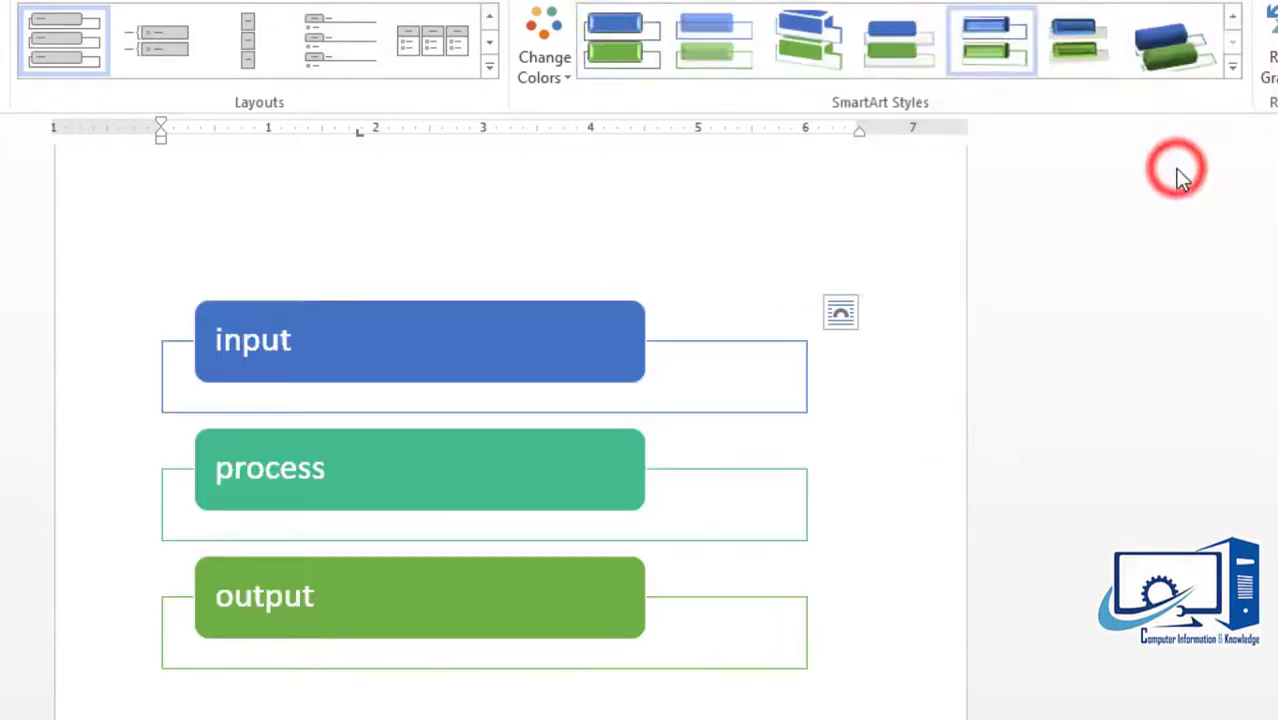
{"action": "left_click", "coordinate": [1081, 62]}
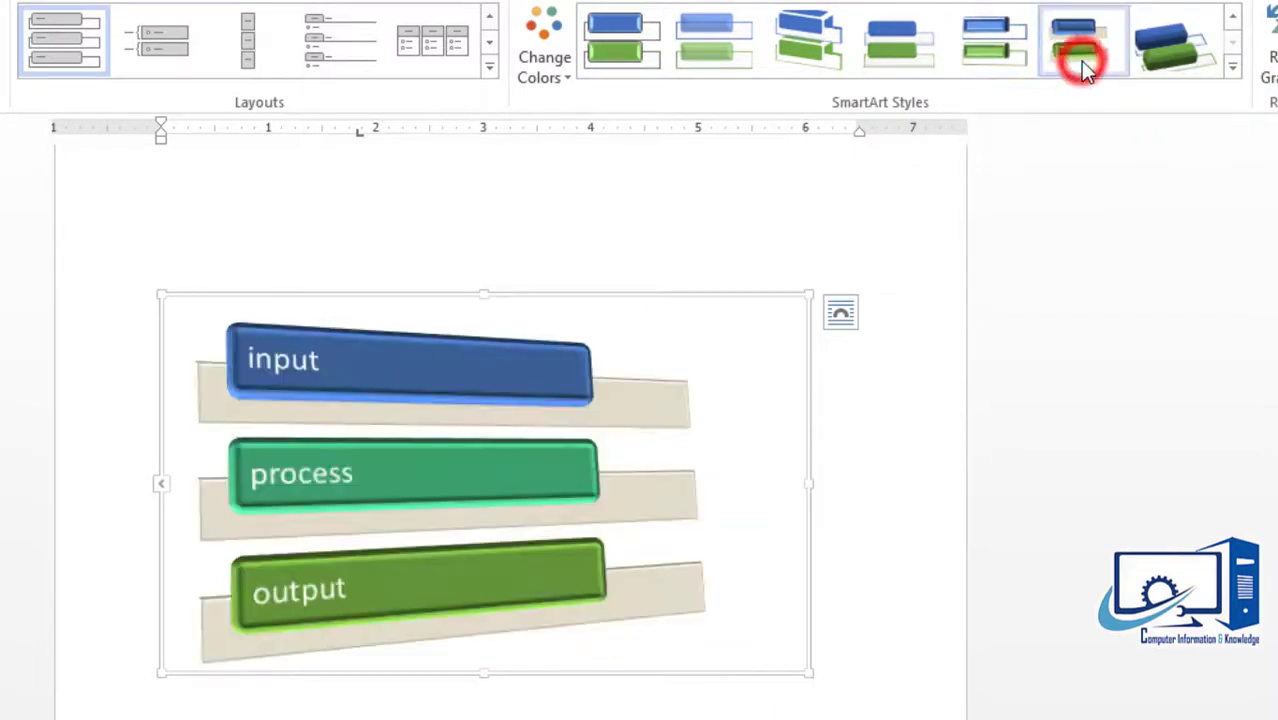
{"action": "left_click", "coordinate": [1173, 50]}
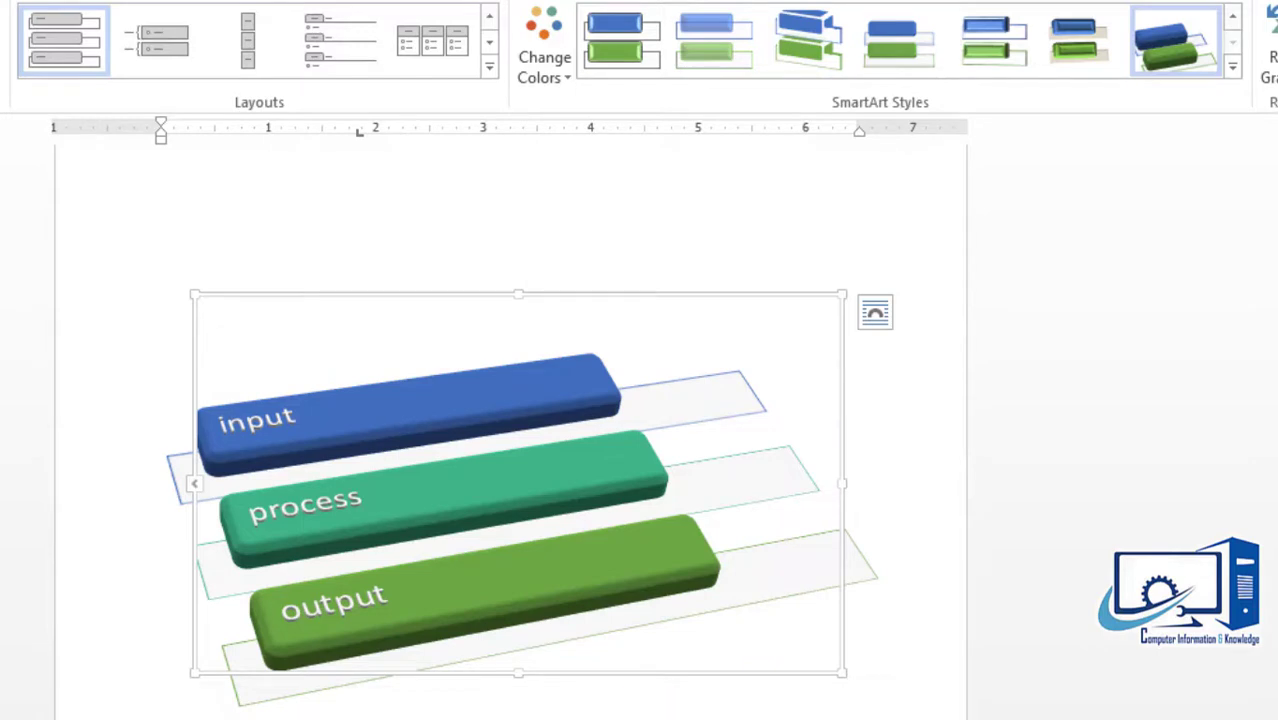
Insert a Clustered Column chart on the page after the SmartArt, previewing the stacked column types before choosing it.
{"action": "left_click", "coordinate": [652, 712]}
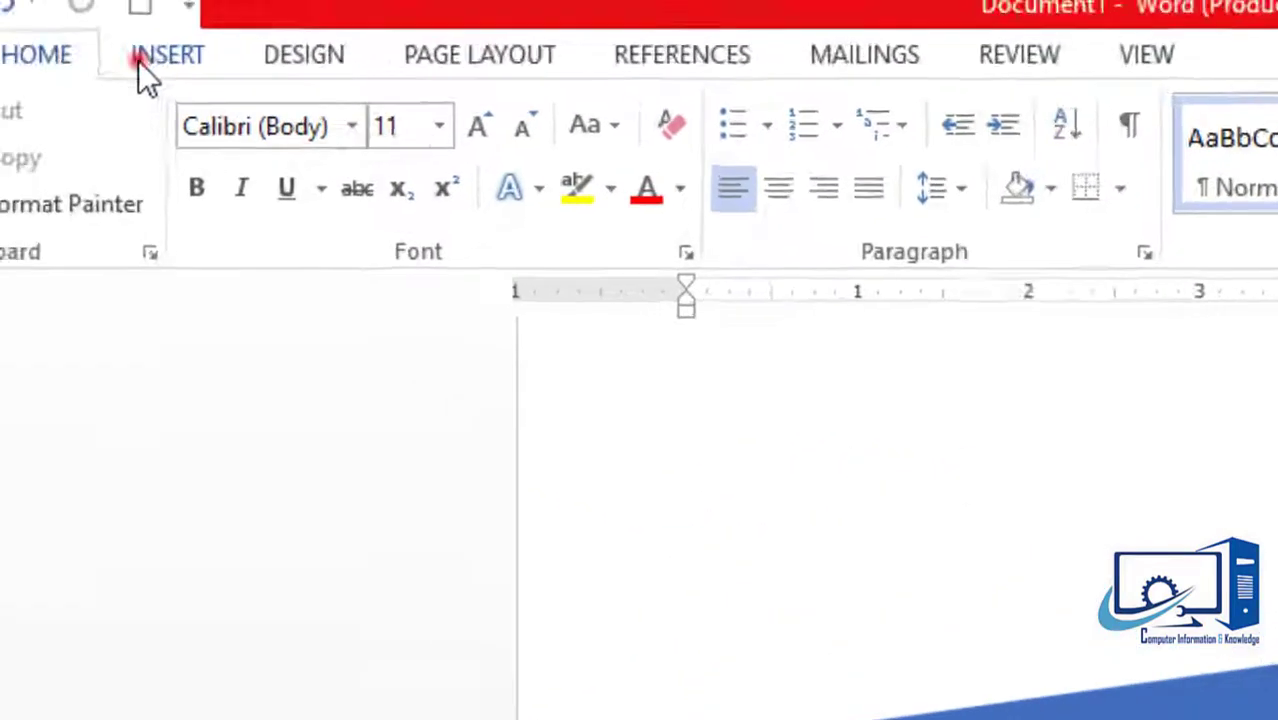
{"action": "left_click", "coordinate": [140, 58]}
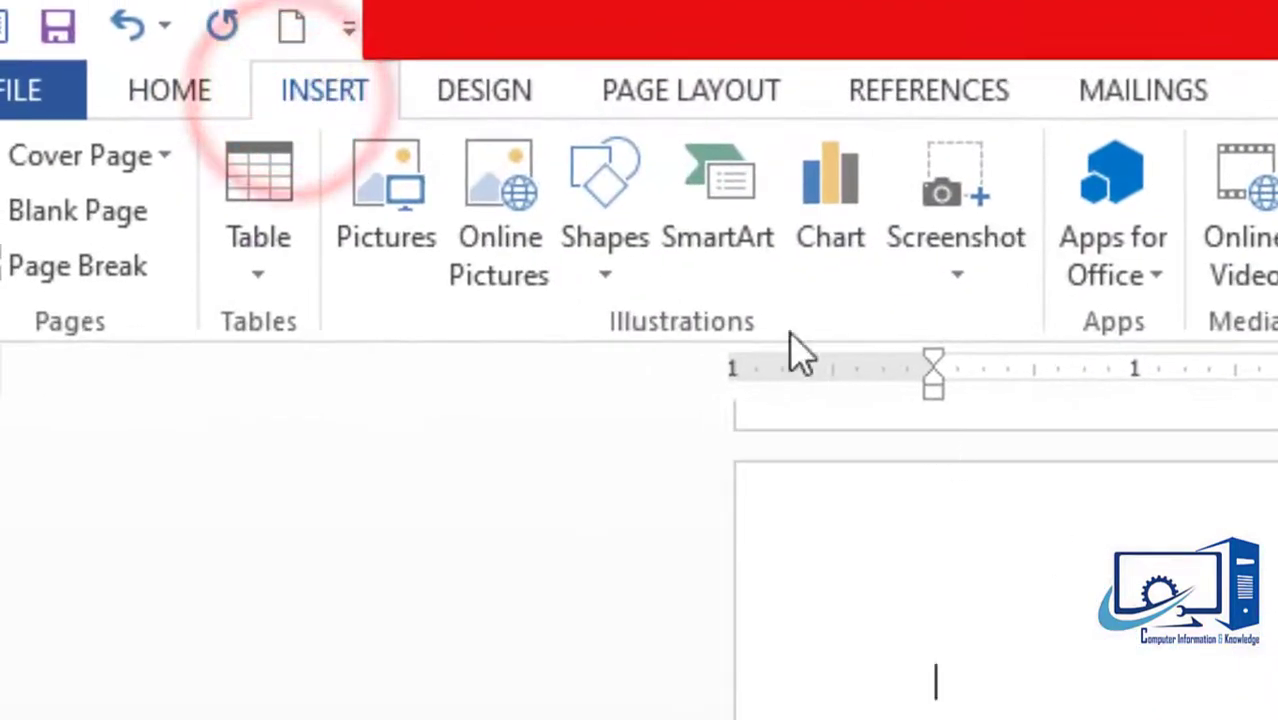
{"action": "left_click", "coordinate": [845, 195]}
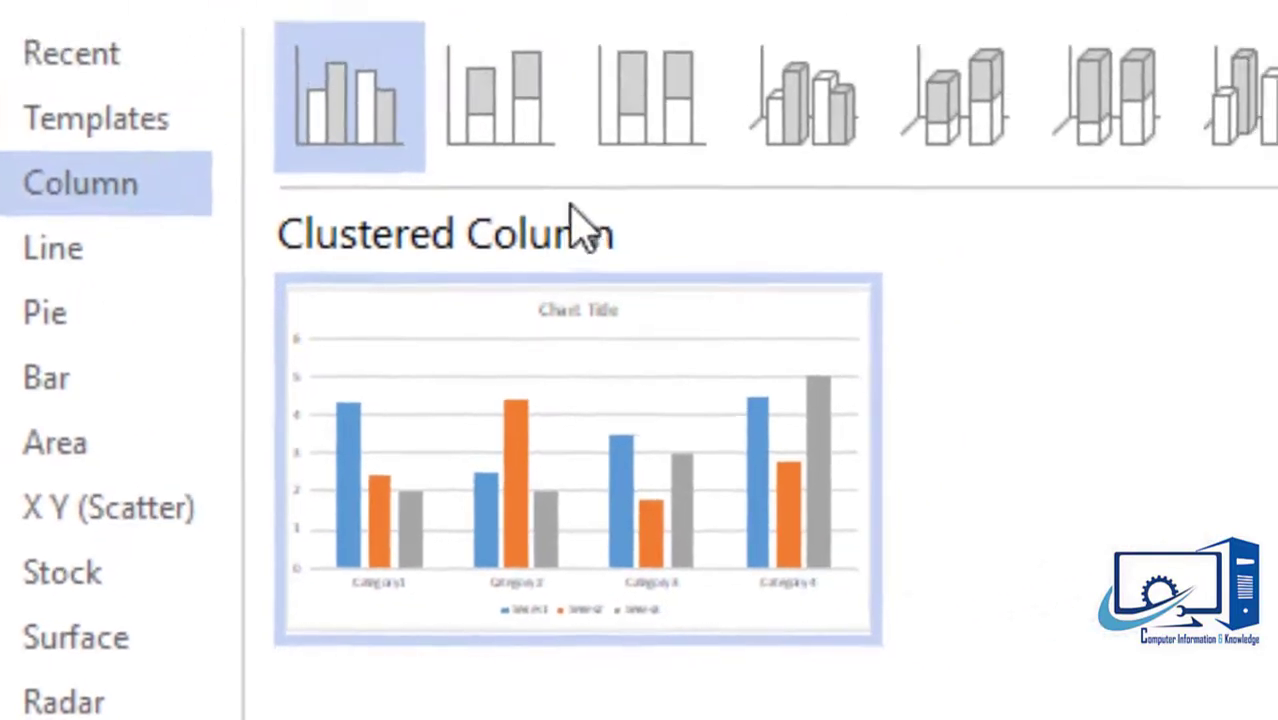
{"action": "left_click", "coordinate": [775, 15]}
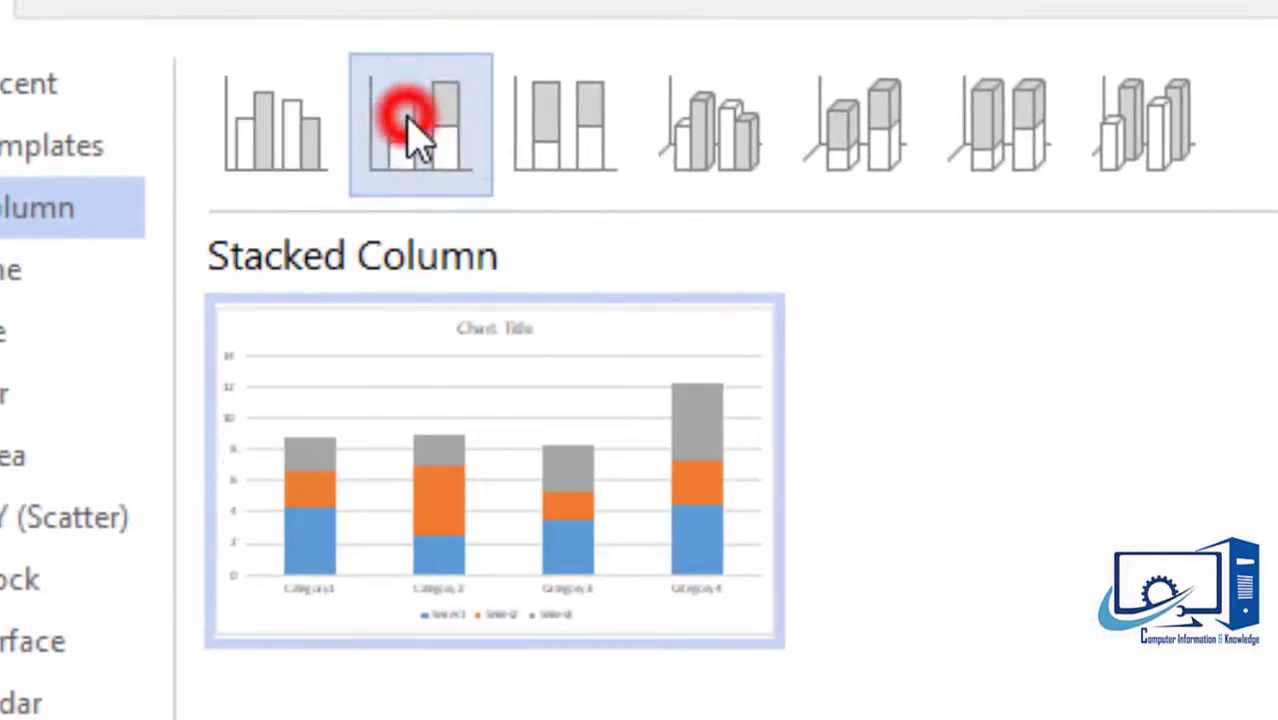
{"action": "left_click", "coordinate": [575, 165]}
{"action": "left_click", "coordinate": [272, 157]}
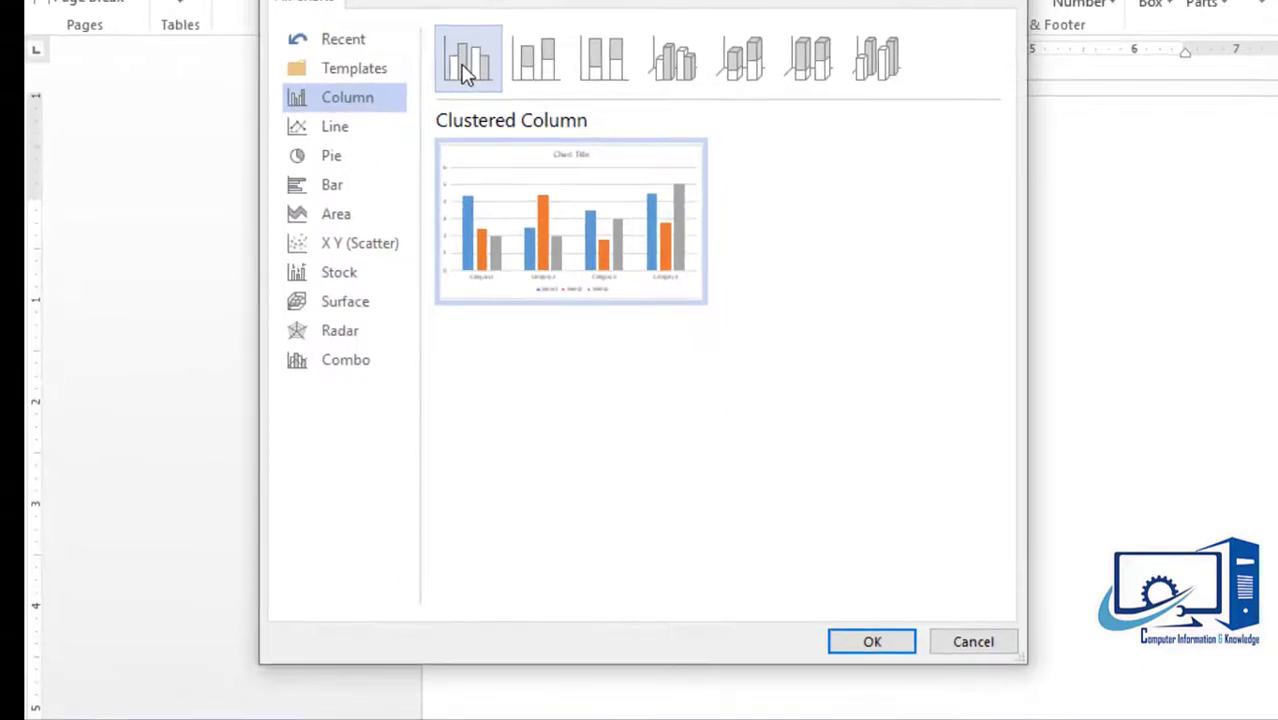
{"action": "left_click", "coordinate": [878, 645]}
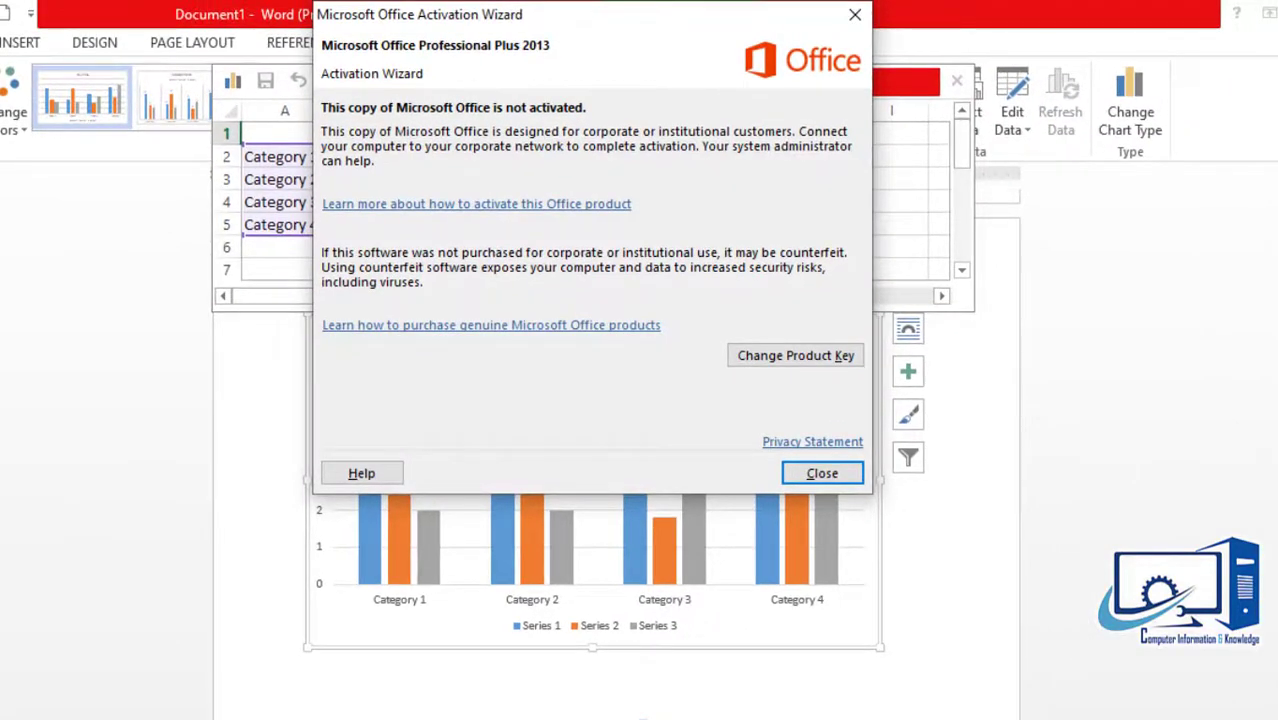
Close the activation notice and rename the chart's four categories to Jan, feb, mar and apr in the data sheet.
{"action": "left_click", "coordinate": [822, 474]}
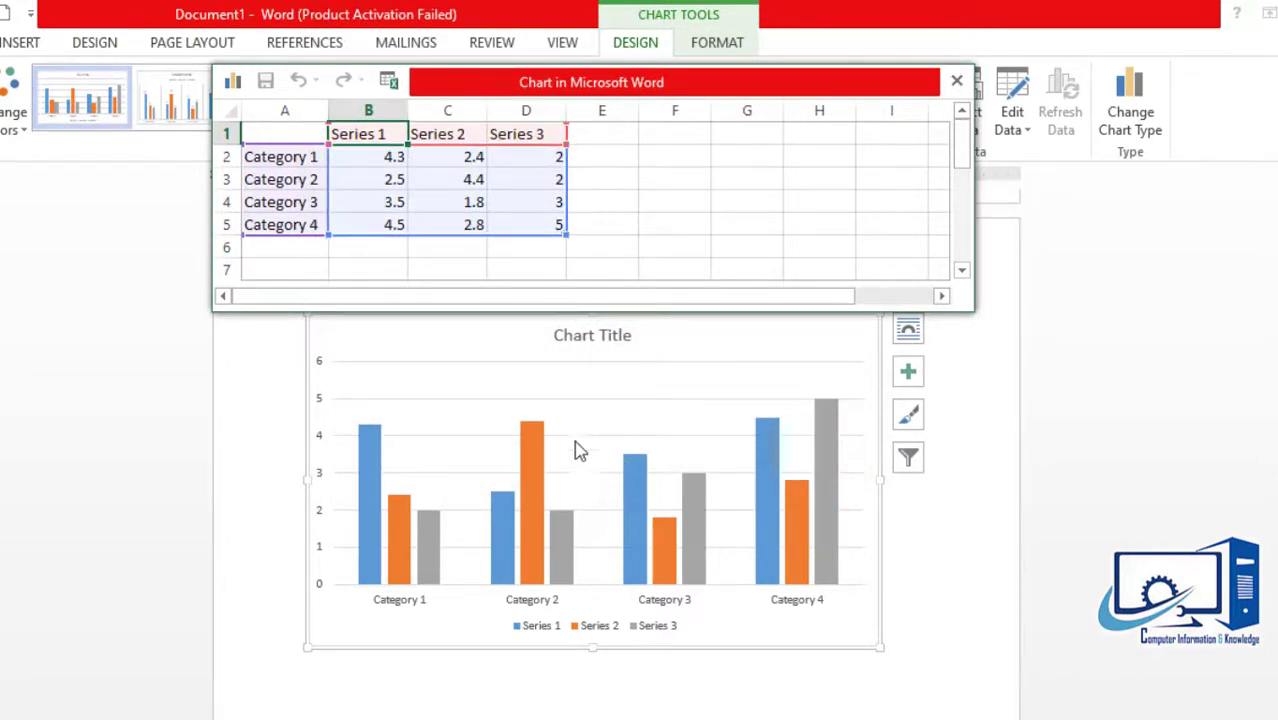
{"action": "left_click", "coordinate": [297, 159]}
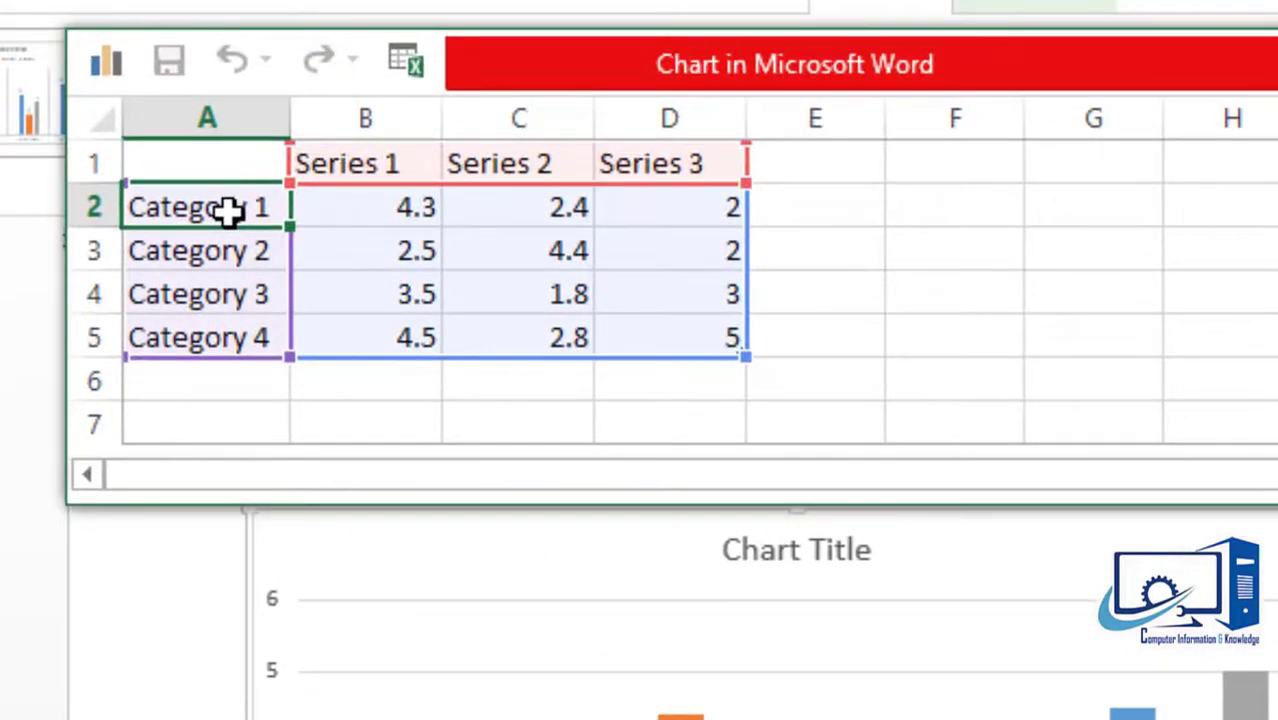
{"action": "type", "text": "Jan"}
{"action": "left_click", "coordinate": [240, 255]}
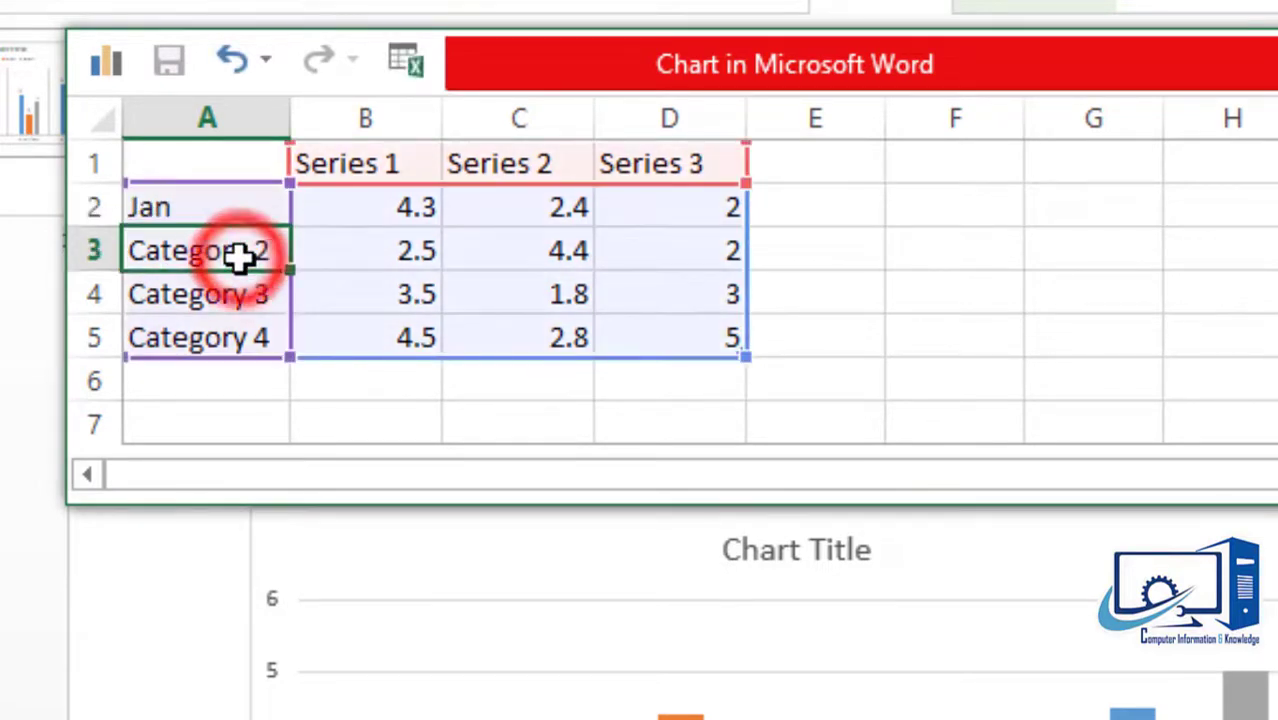
{"action": "type", "text": "feb"}
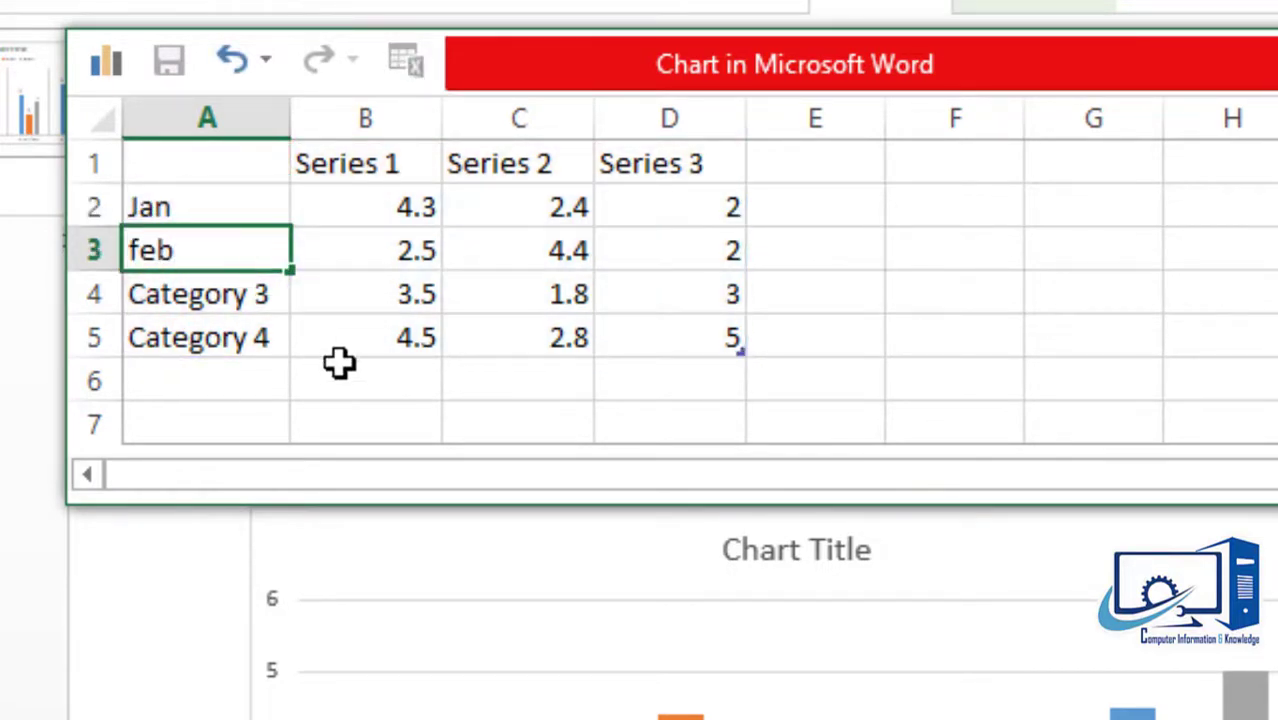
{"action": "left_click", "coordinate": [277, 294]}
{"action": "type", "text": "mar"}
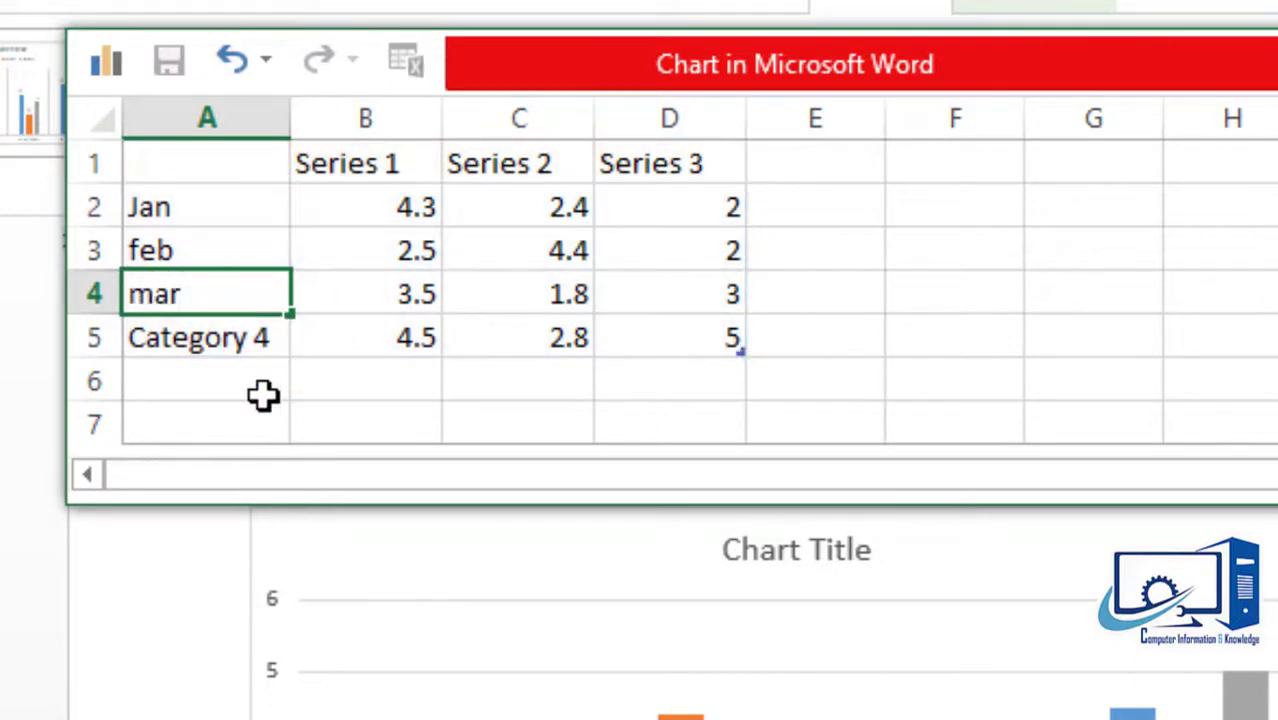
{"action": "left_click", "coordinate": [245, 338]}
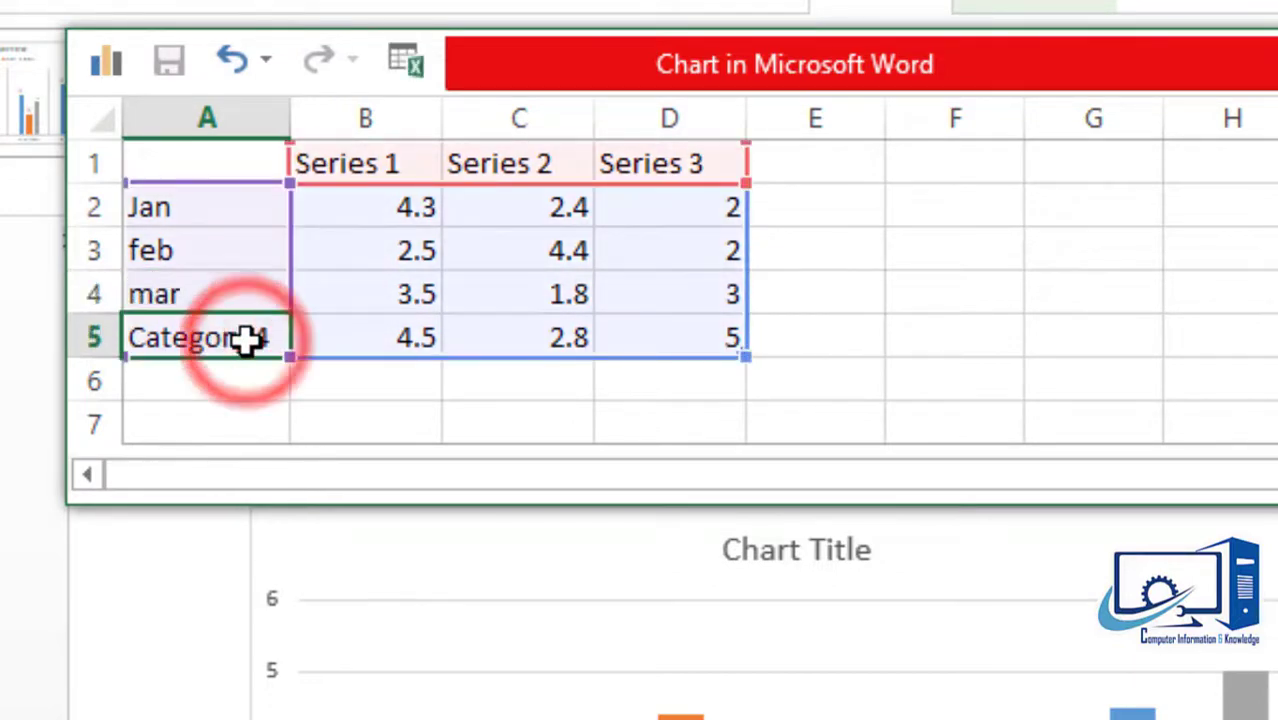
{"action": "type", "text": "apr"}
{"action": "left_click", "coordinate": [292, 420]}
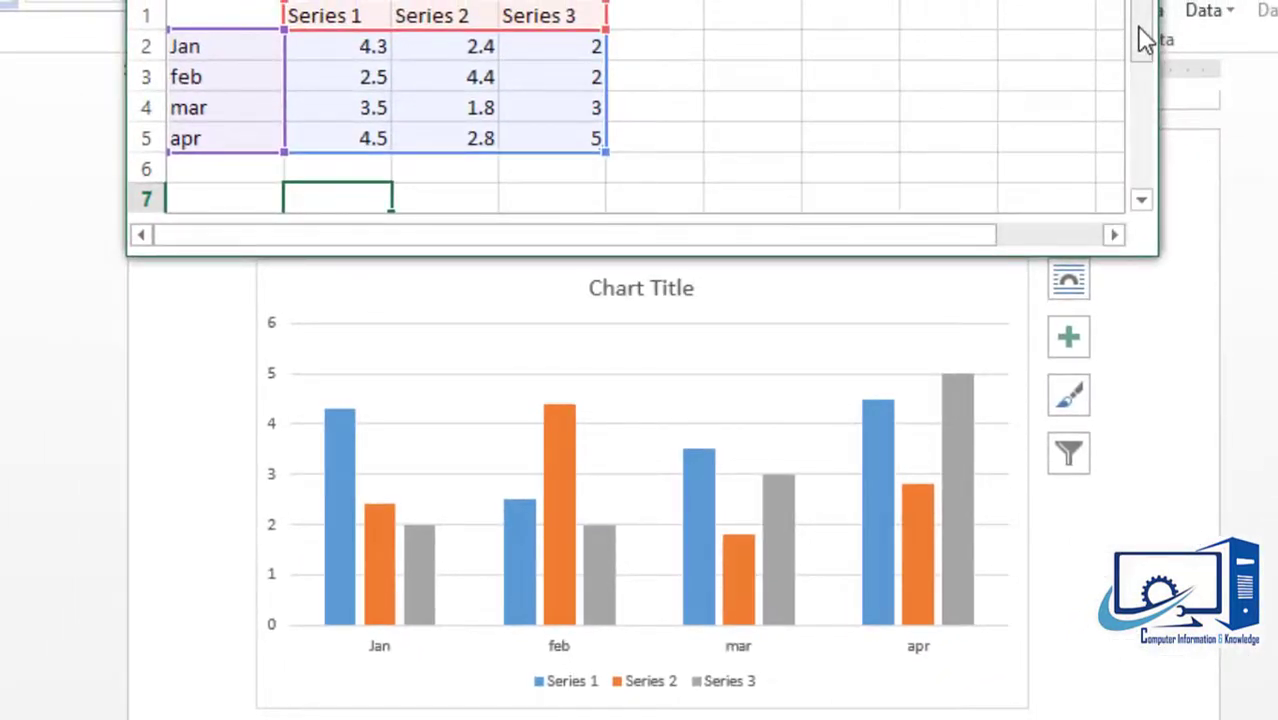
Set the Series 1 value for Jan to 6 and close the chart's data sheet.
{"action": "left_click", "coordinate": [356, 48]}
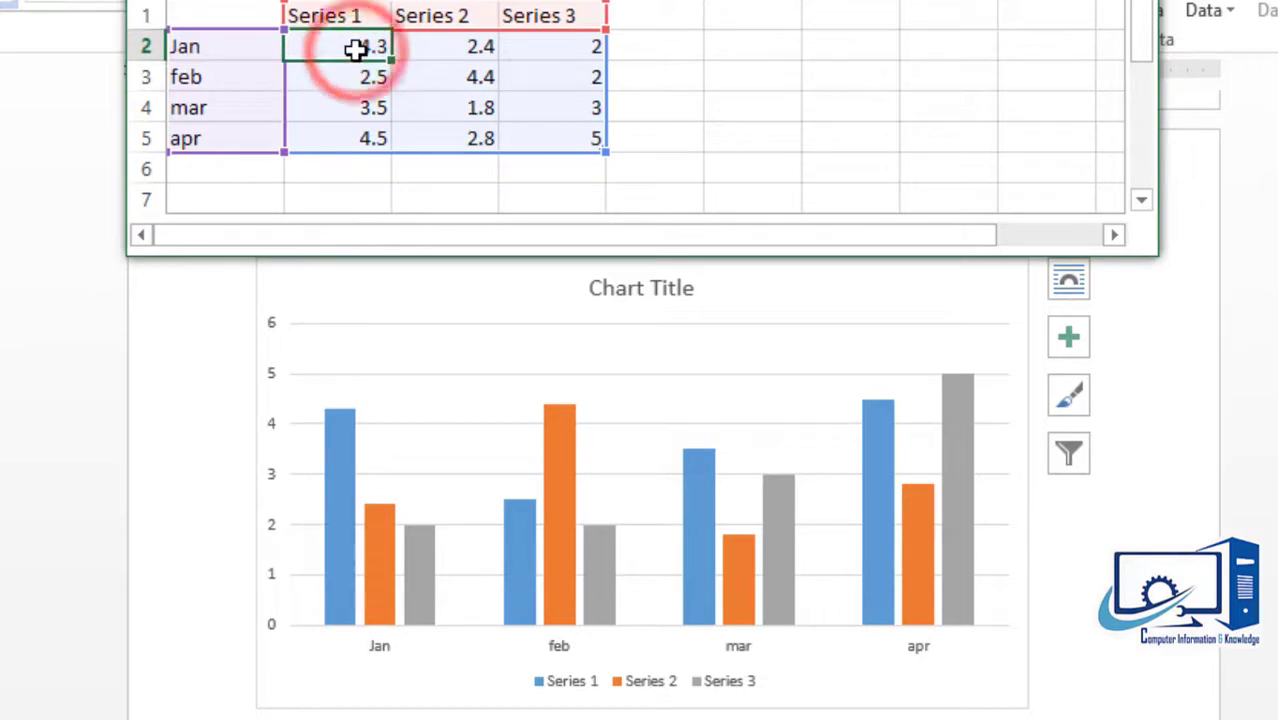
{"action": "type", "text": "6"}
{"action": "key", "text": "Return"}
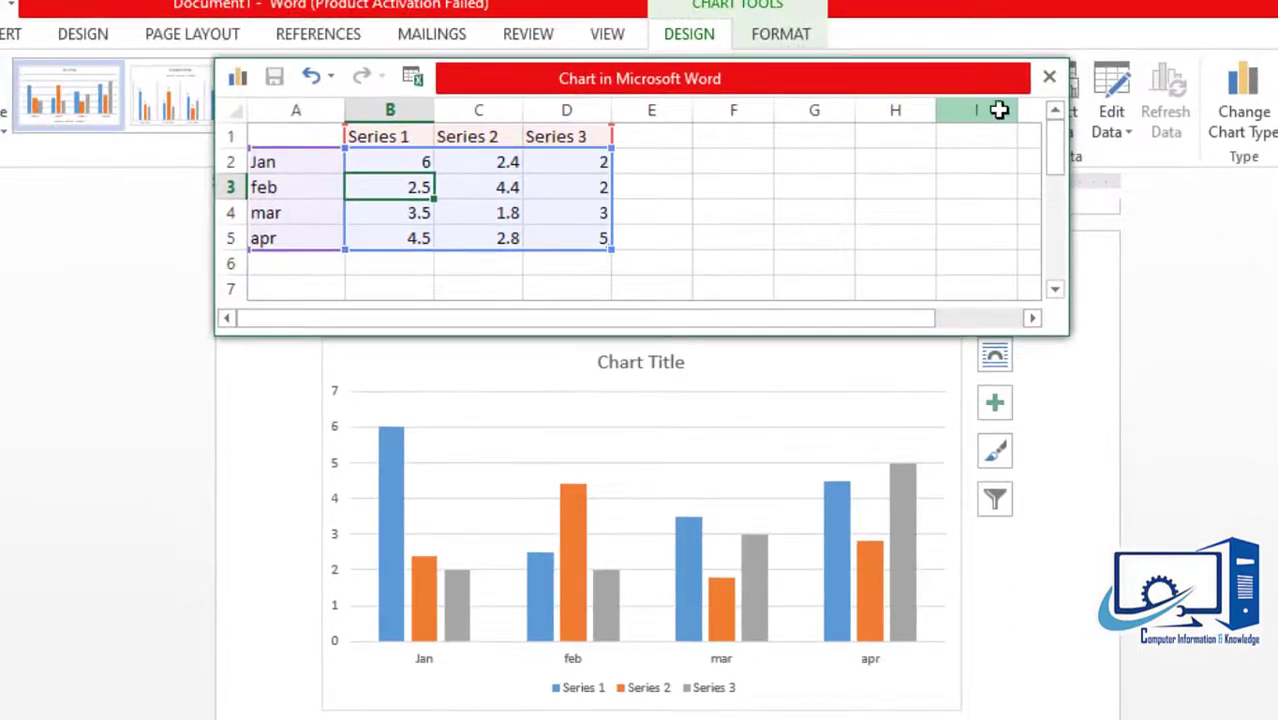
{"action": "left_click", "coordinate": [1060, 77]}
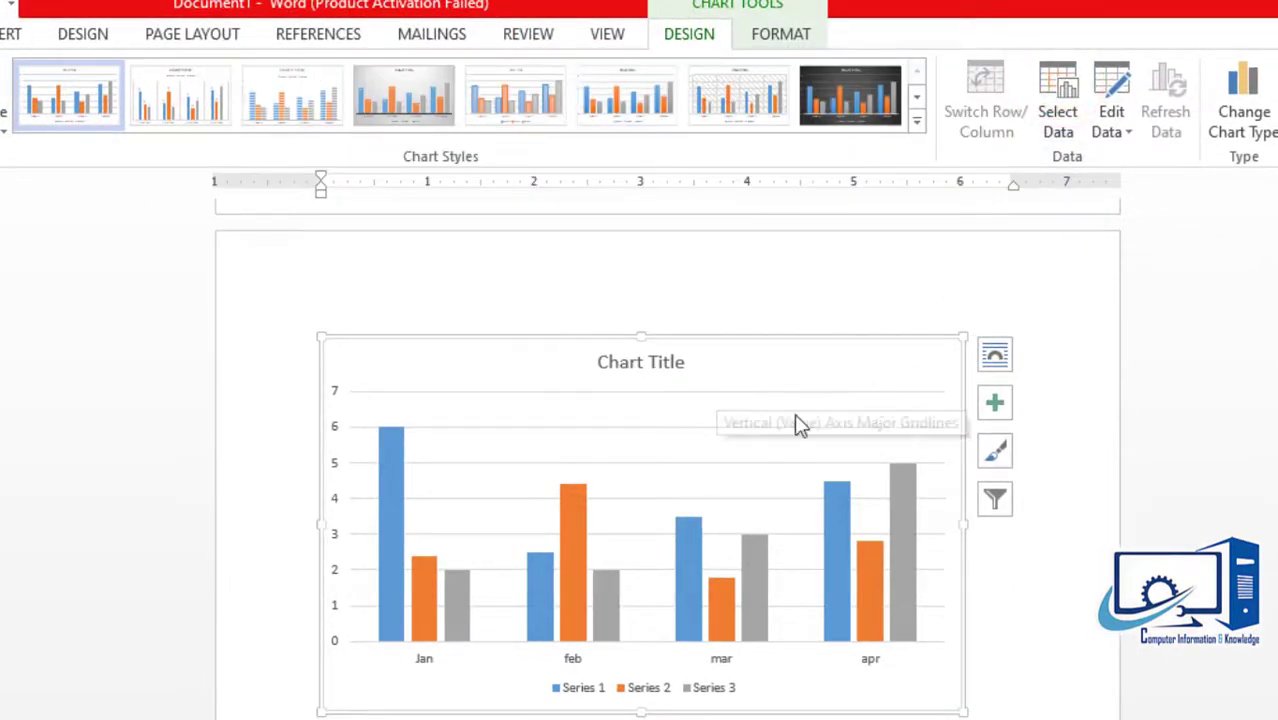
Try several chart styles on the column chart and finish with the black-background style that shows data labels.
{"action": "left_click", "coordinate": [917, 122]}
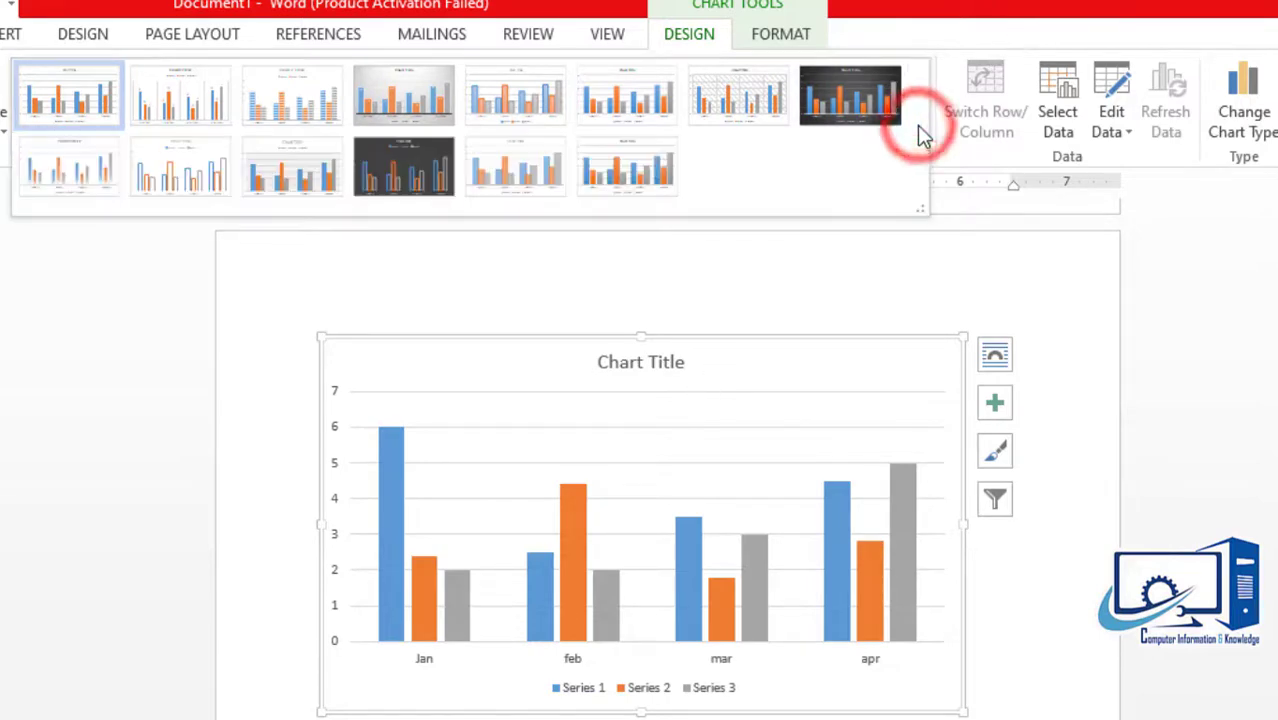
{"action": "left_click", "coordinate": [848, 98]}
{"action": "left_click", "coordinate": [752, 102]}
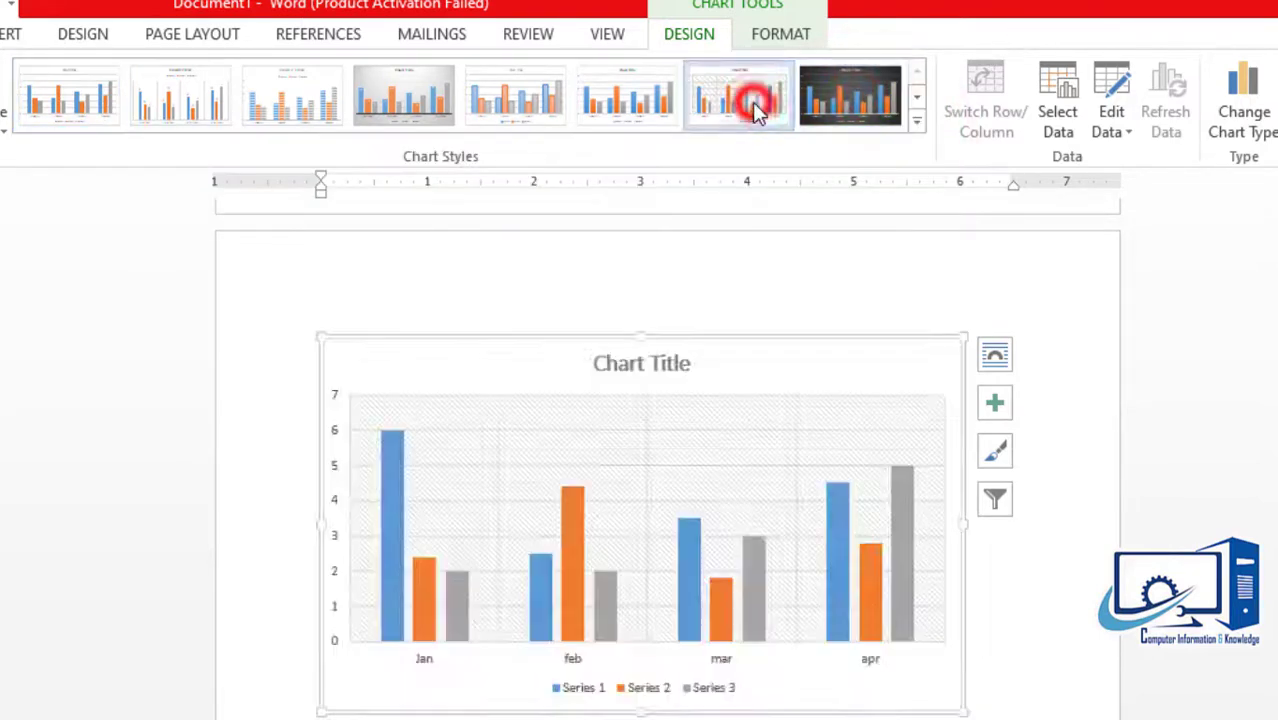
{"action": "left_click", "coordinate": [405, 91]}
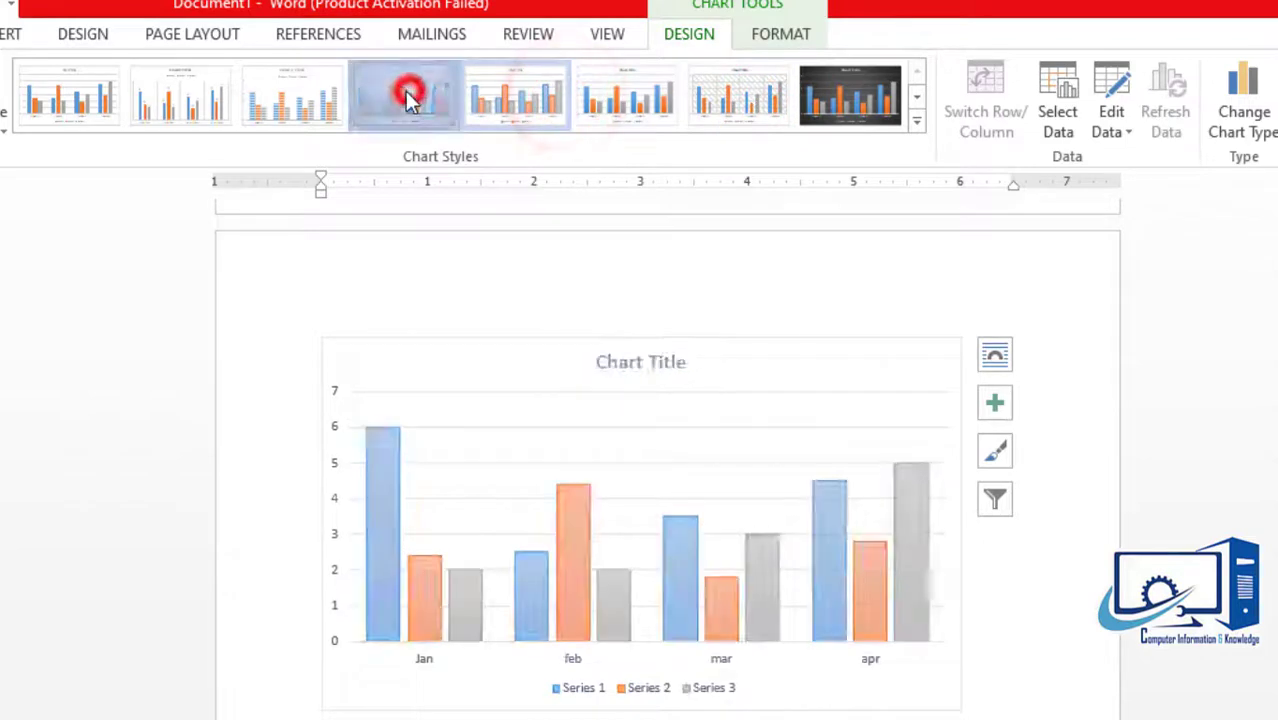
{"action": "left_click", "coordinate": [303, 98]}
{"action": "left_click", "coordinate": [78, 103]}
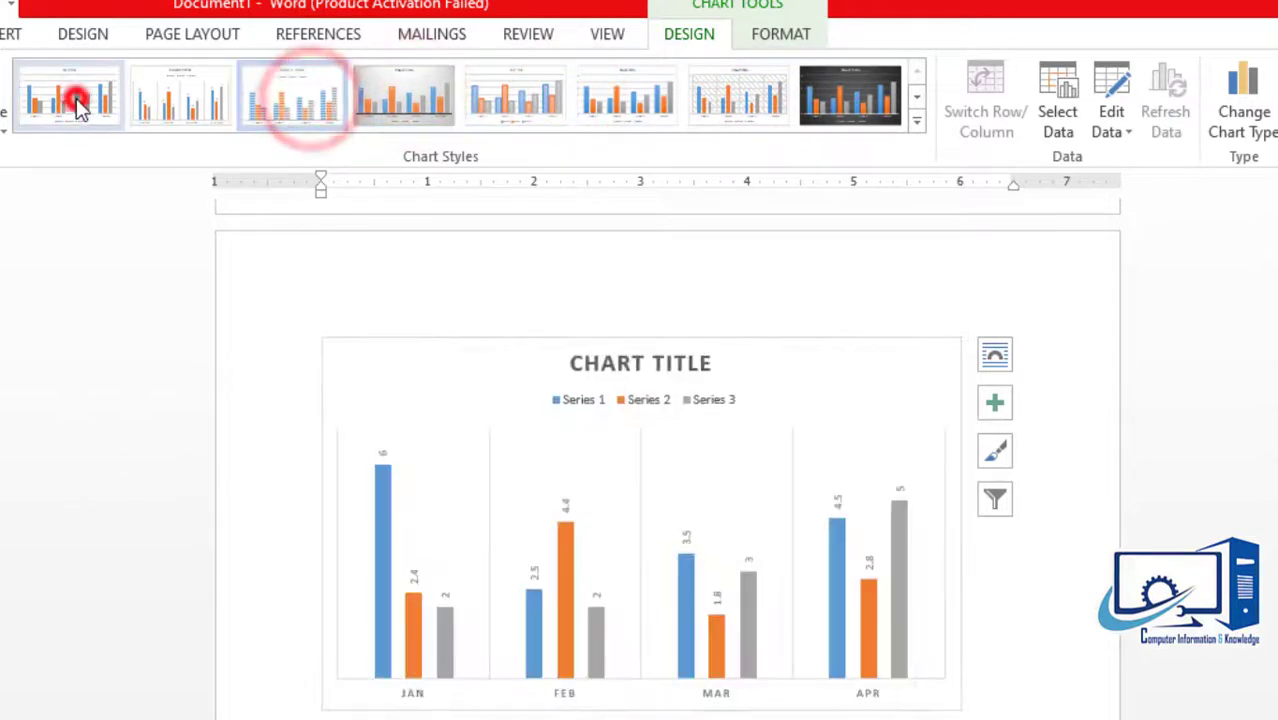
{"action": "left_click", "coordinate": [841, 101]}
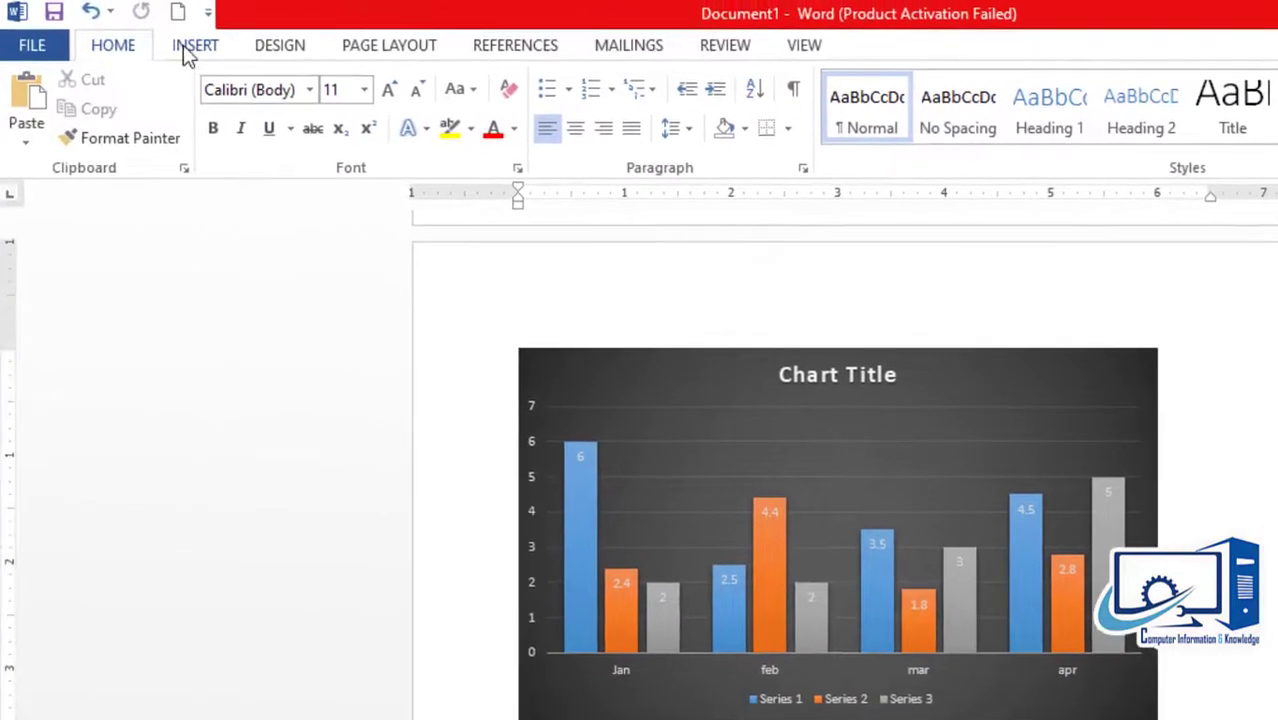
Examine the insertable chart types, including Line, Pie, Bar, Area, Scatter, Radar and Combo, without inserting another chart.
{"action": "left_click", "coordinate": [183, 45]}
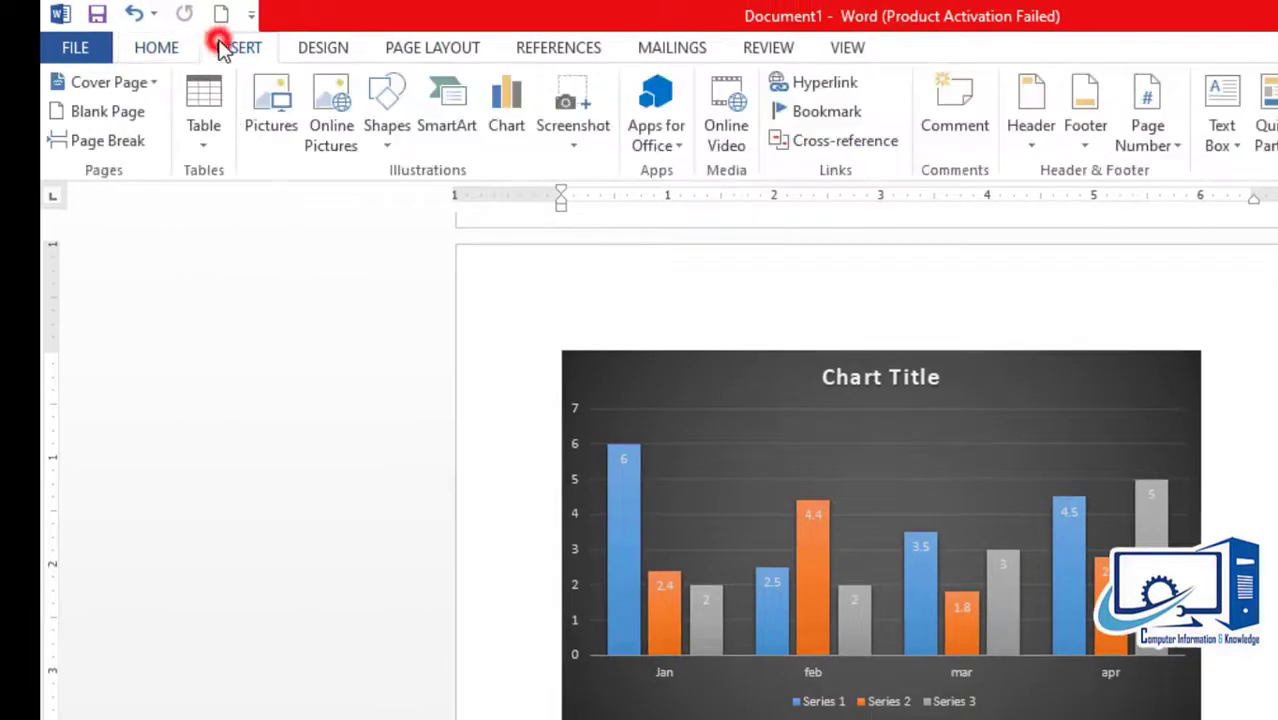
{"action": "left_click", "coordinate": [518, 132]}
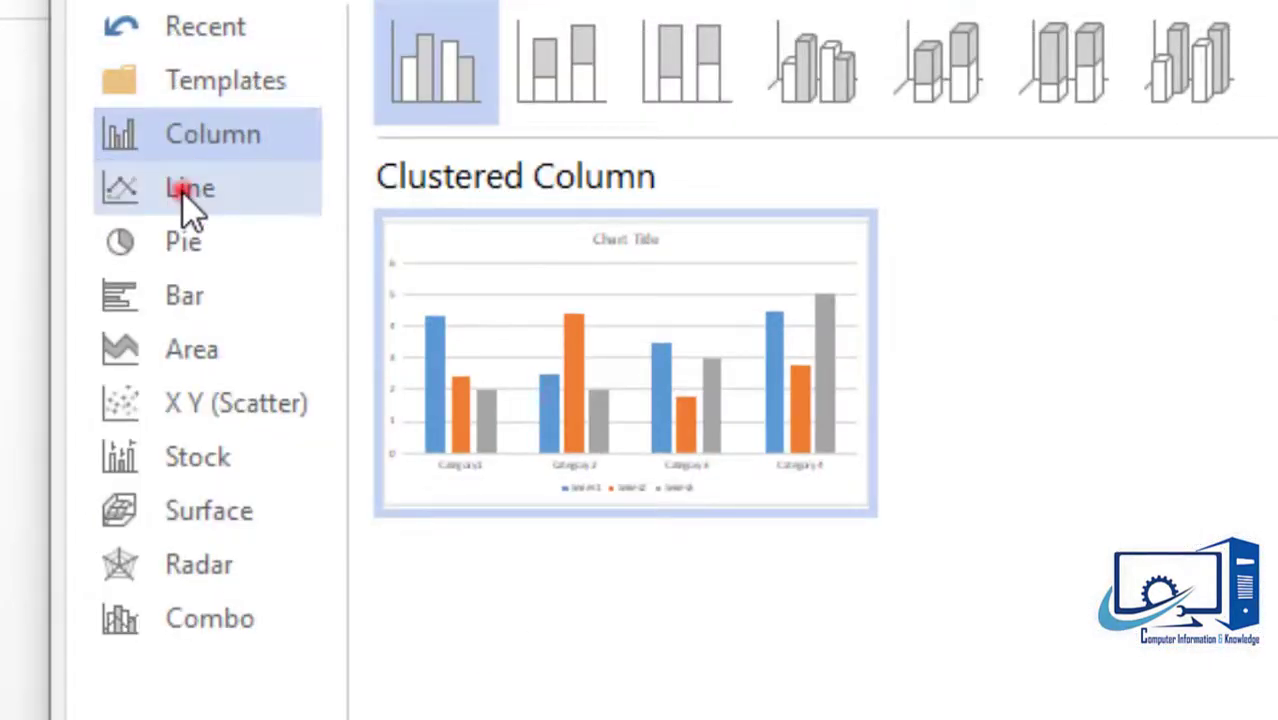
{"action": "left_click", "coordinate": [185, 195]}
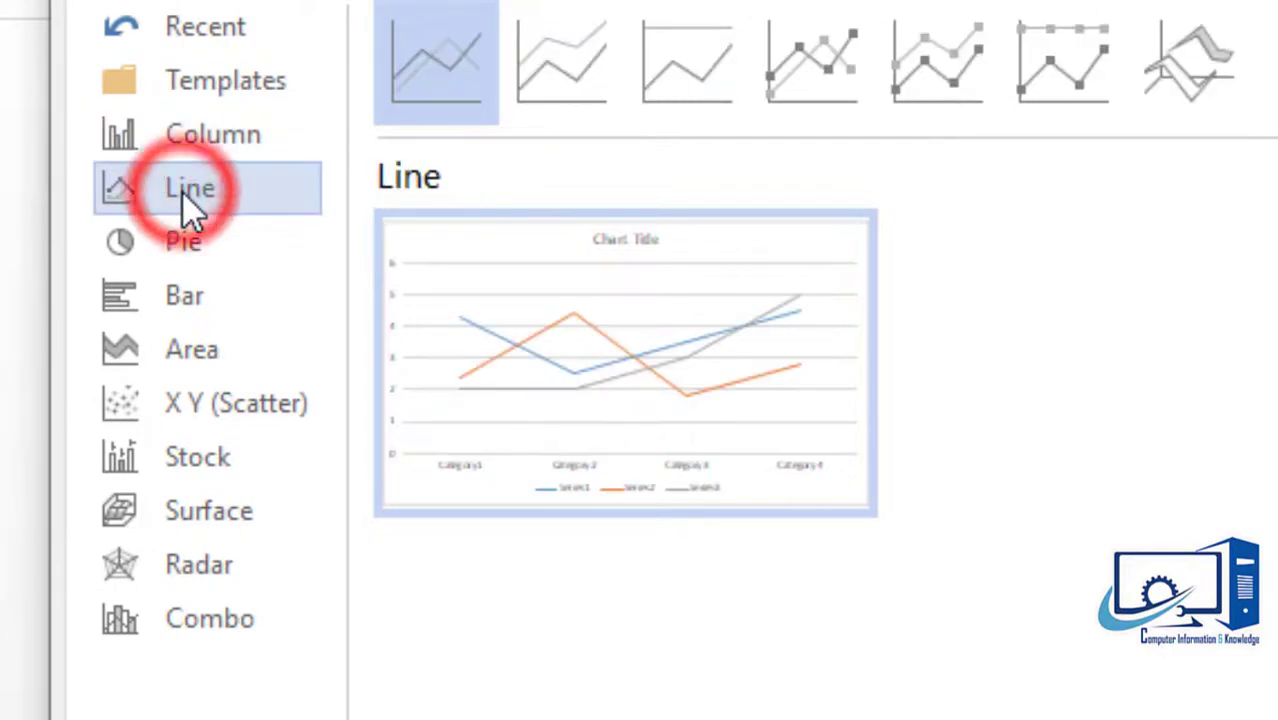
{"action": "left_click", "coordinate": [200, 247]}
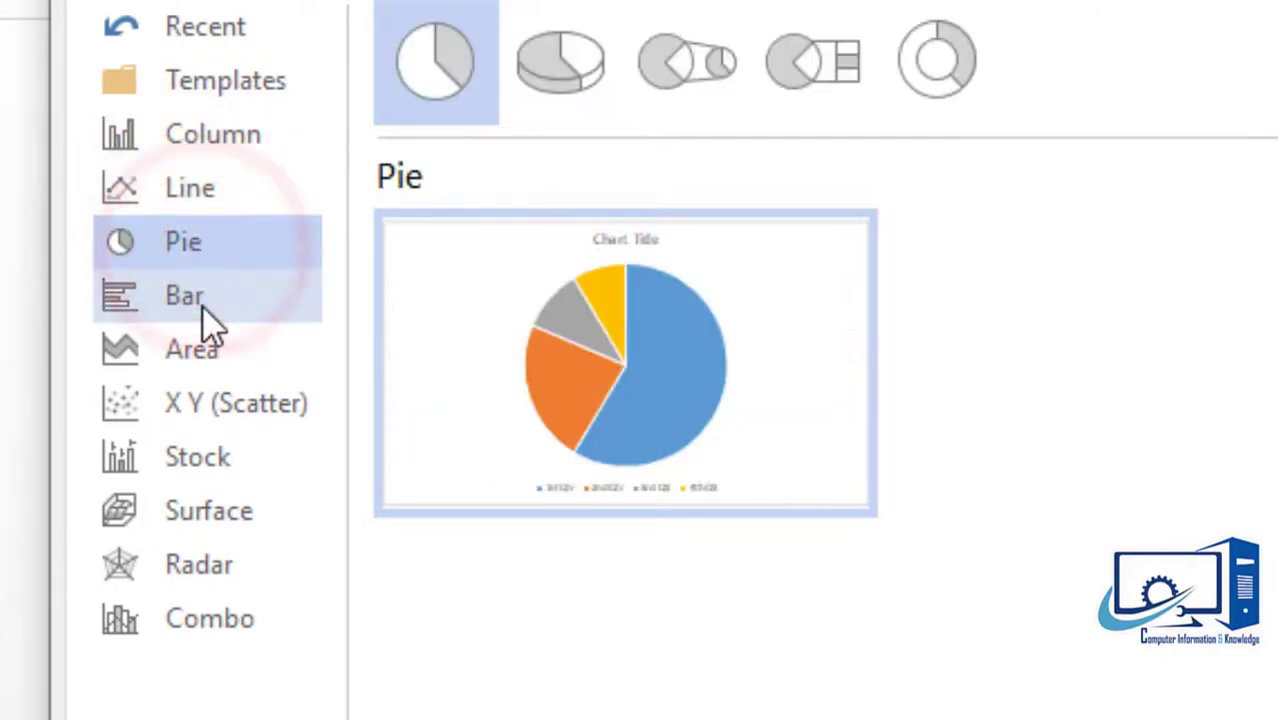
{"action": "left_click", "coordinate": [202, 303]}
{"action": "left_click", "coordinate": [251, 358]}
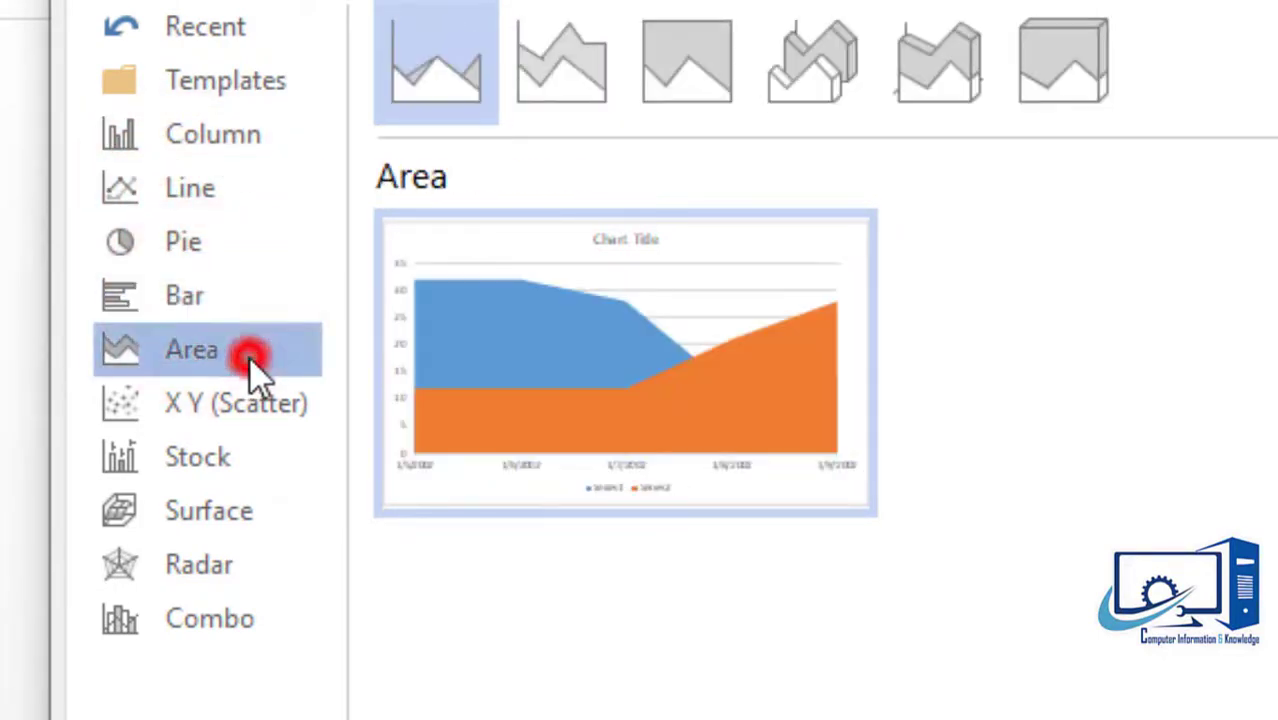
{"action": "left_click", "coordinate": [258, 410]}
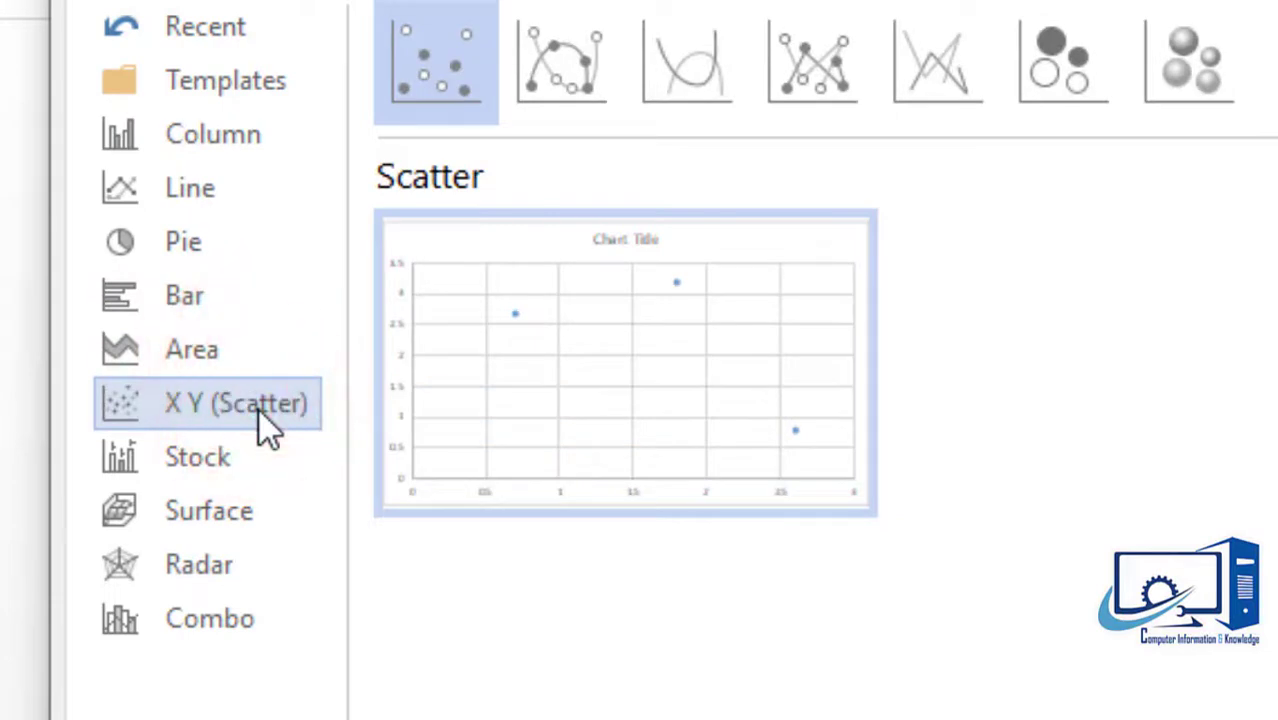
{"action": "left_click", "coordinate": [214, 566]}
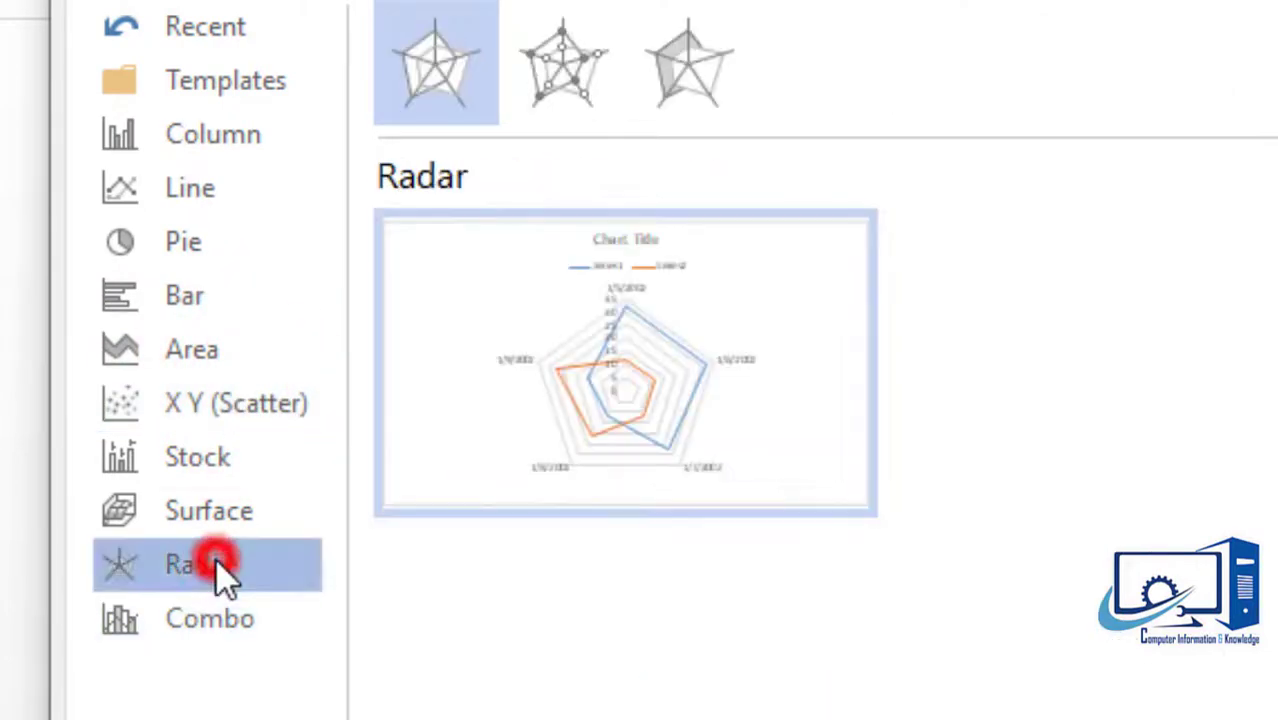
{"action": "left_click", "coordinate": [222, 612]}
{"action": "left_click", "coordinate": [235, 186]}
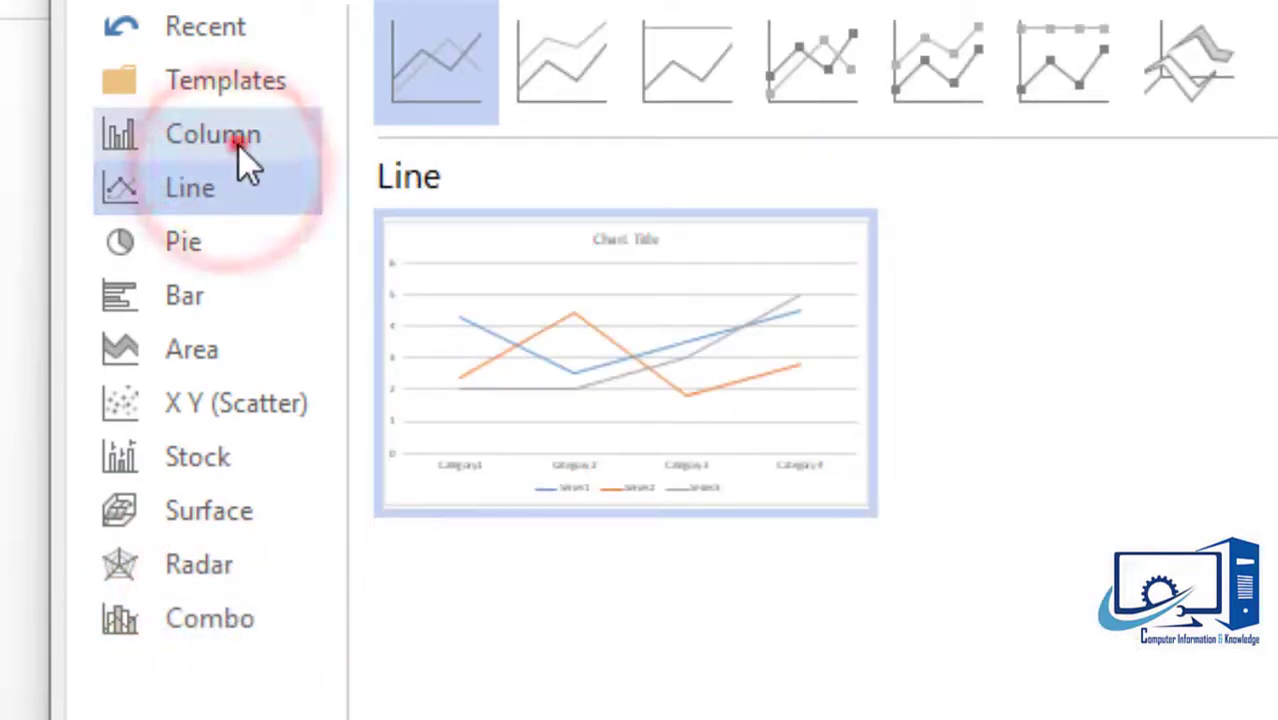
{"action": "left_click", "coordinate": [238, 145]}
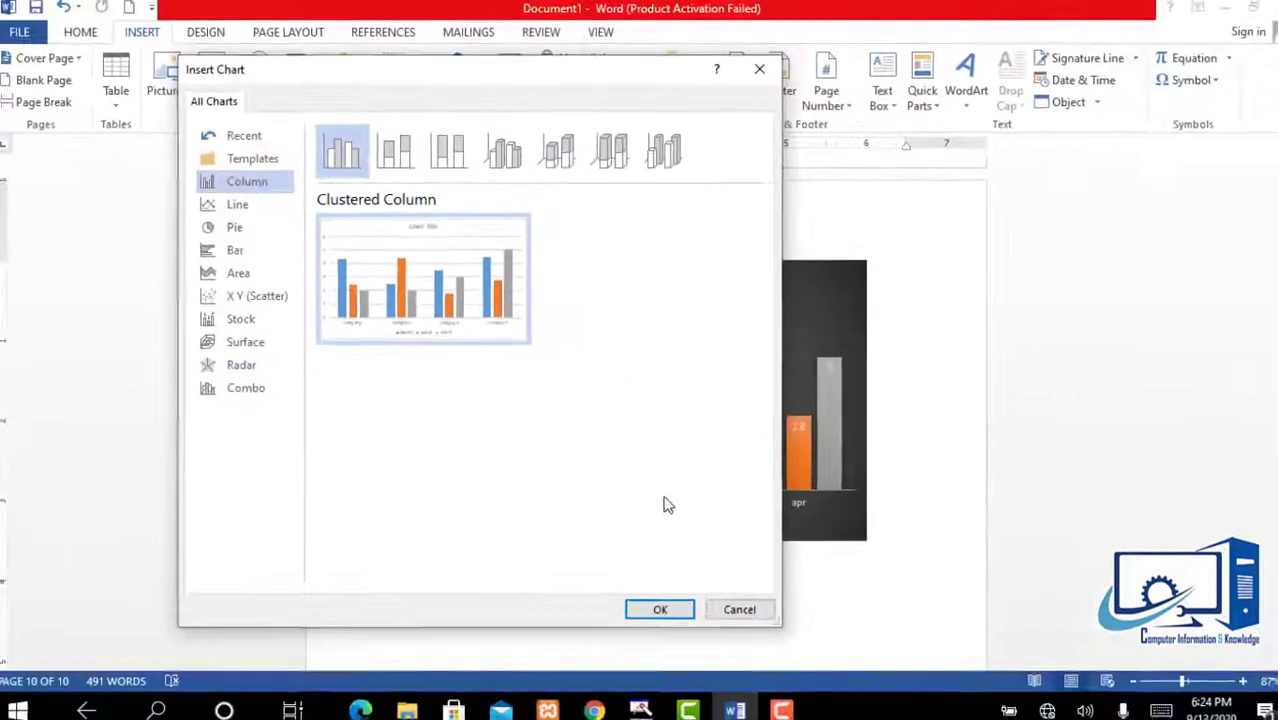
{"action": "left_click", "coordinate": [724, 604]}
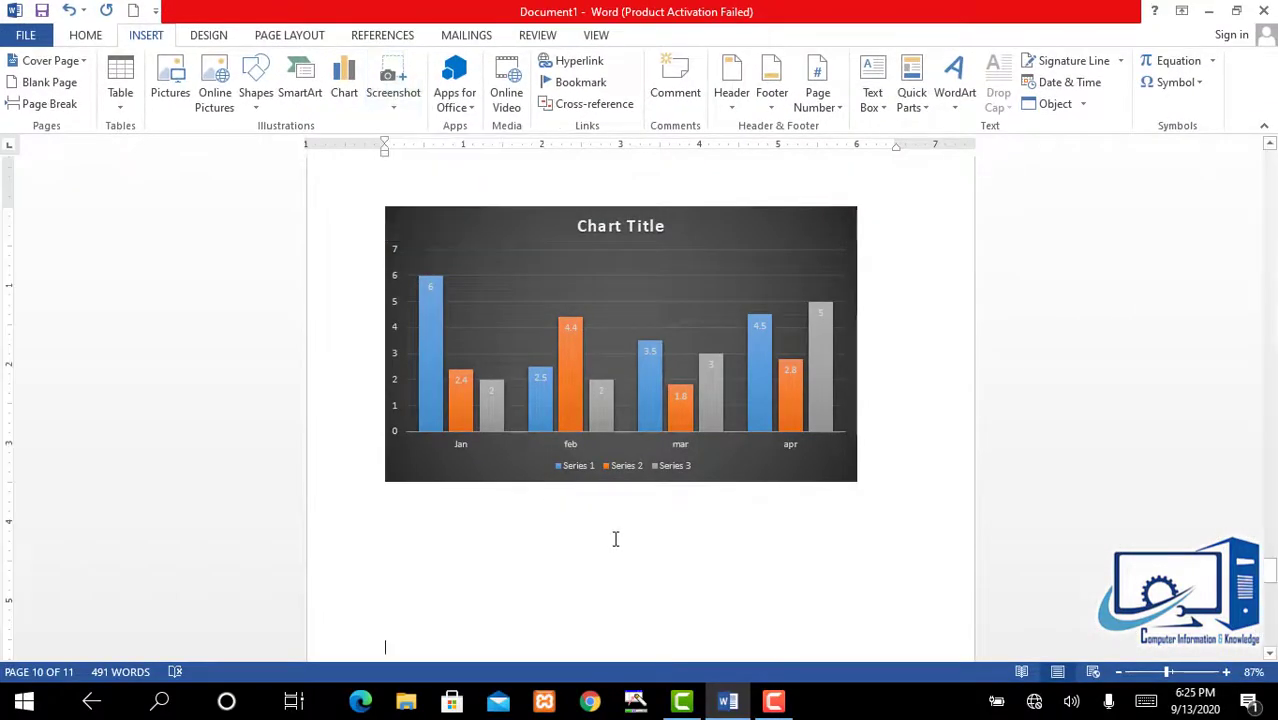
Search Windows for the Snipping Tool, open it over the document, and close it again.
{"action": "left_click", "coordinate": [160, 699]}
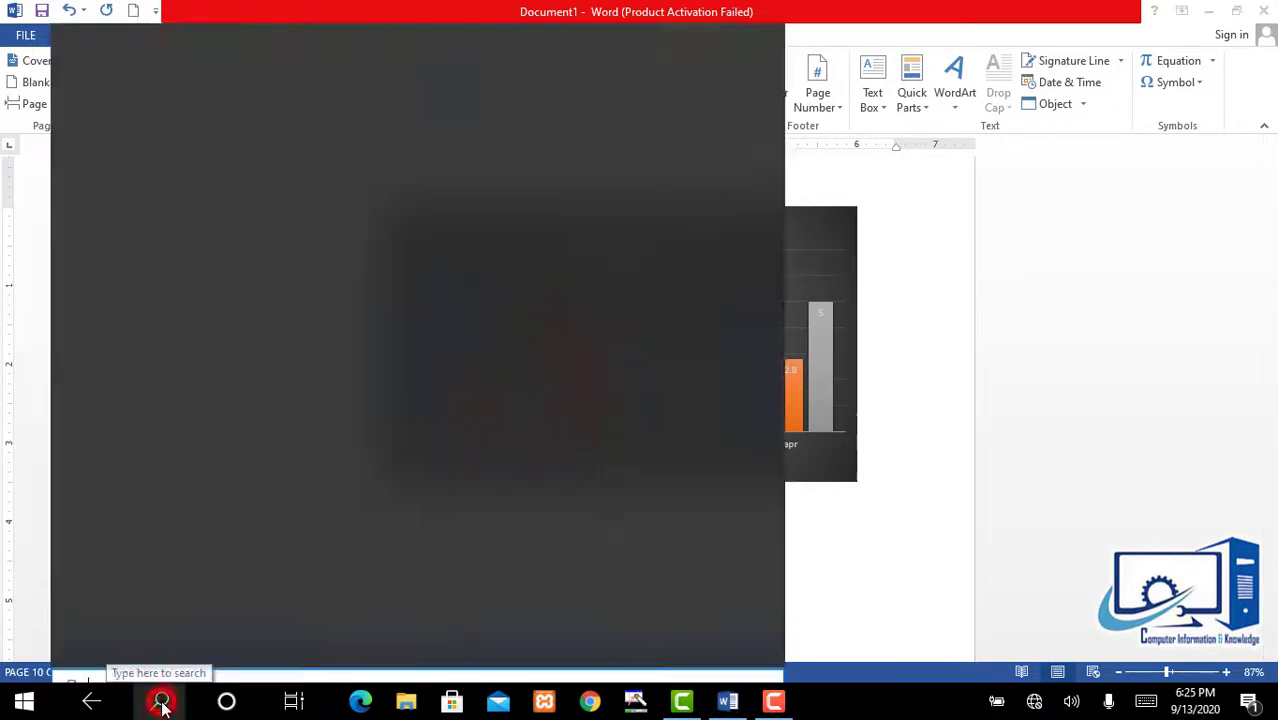
{"action": "type", "text": "sni"}
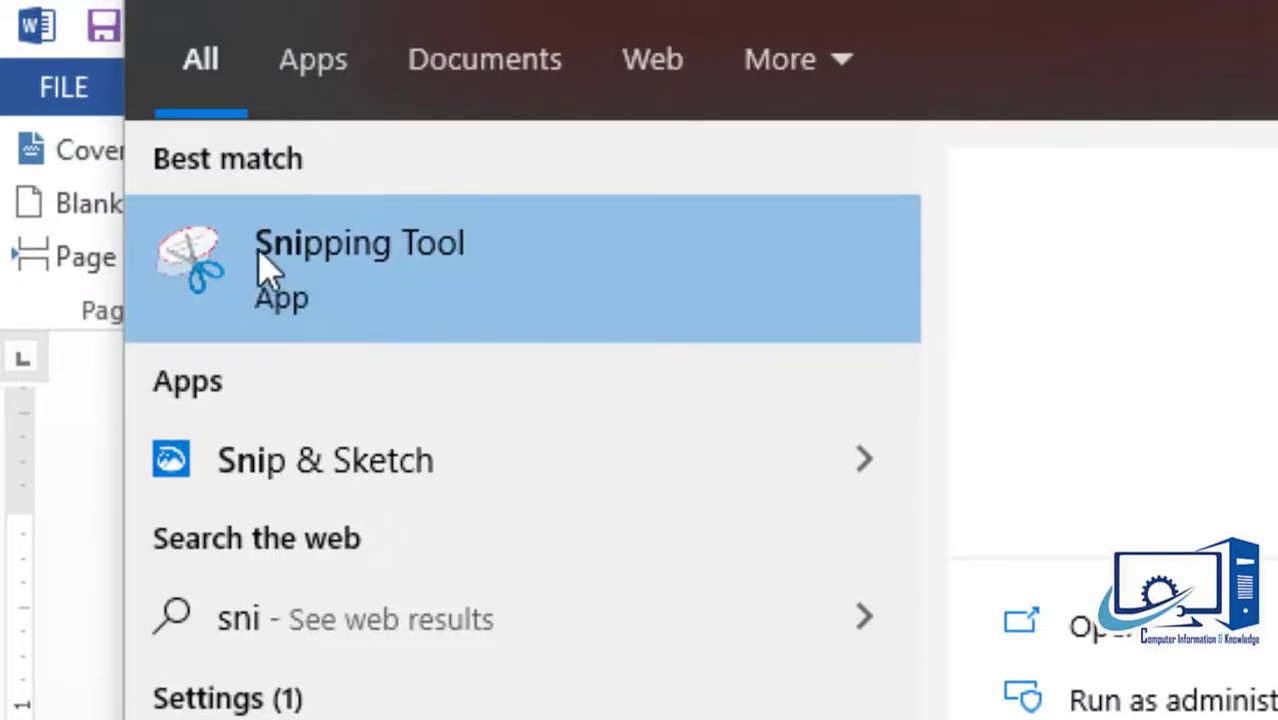
{"action": "left_click", "coordinate": [440, 280]}
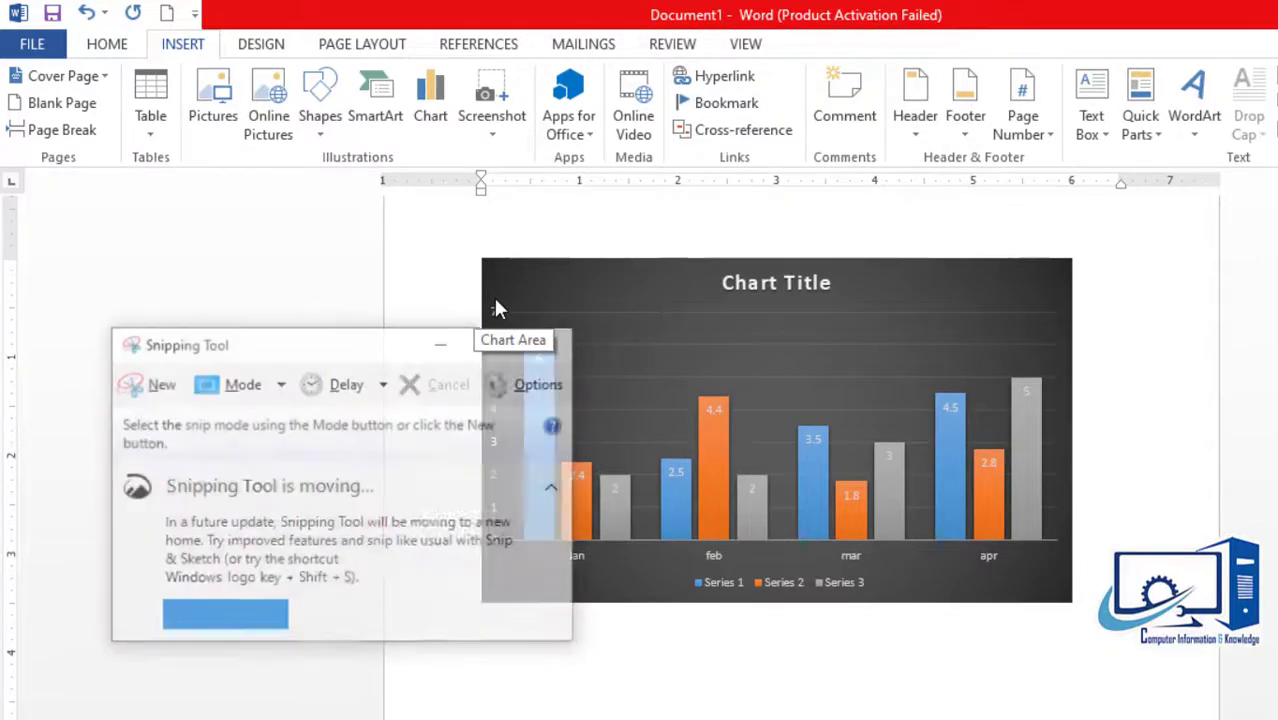
{"action": "left_click_drag", "start_coordinate": [321, 337], "coordinate": [915, 300]}
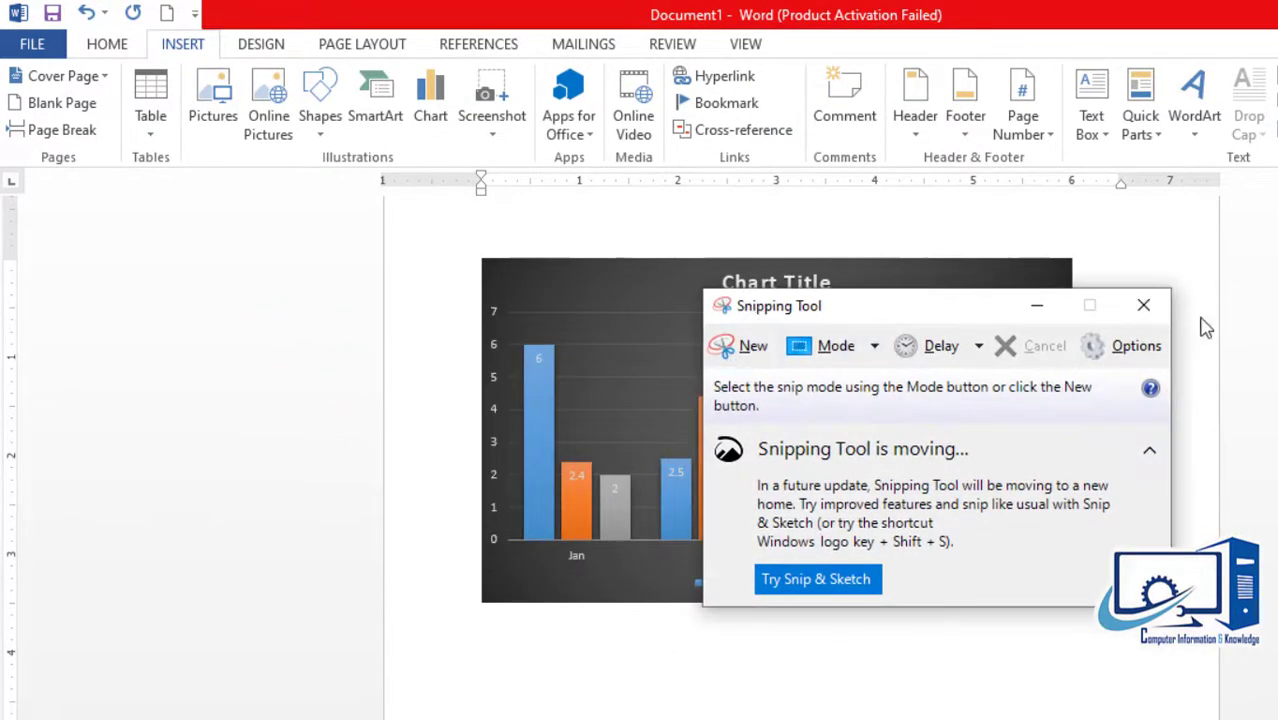
{"action": "left_click", "coordinate": [1143, 305]}
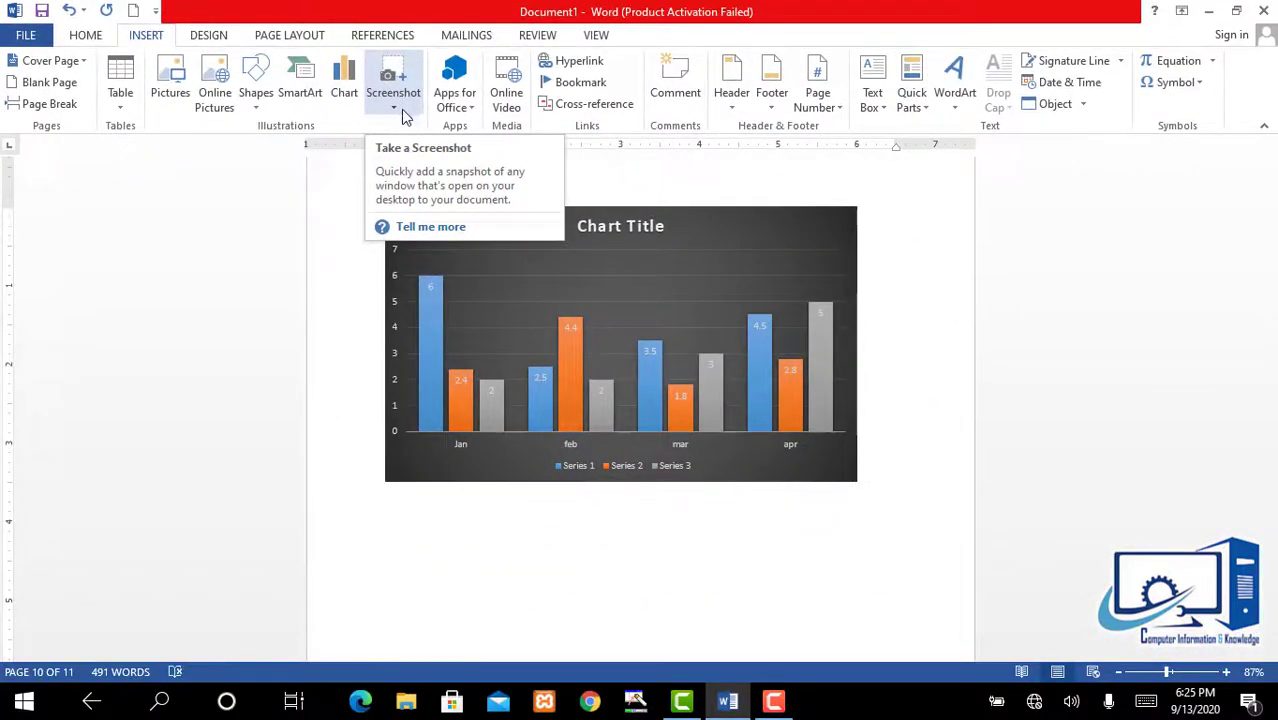
Insert a screenshot of the open TechSmith Camtasia window below the chart and compare it with the actual program window.
{"action": "left_click", "coordinate": [396, 110]}
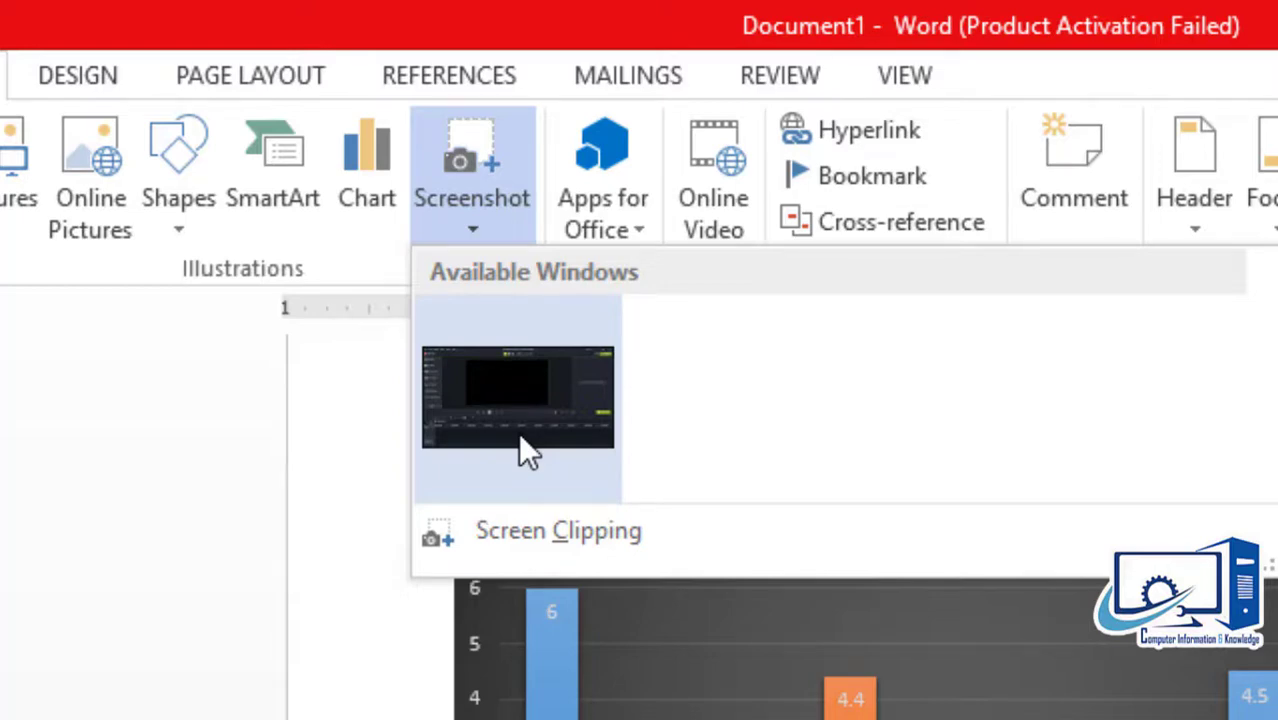
{"action": "left_click", "coordinate": [520, 440]}
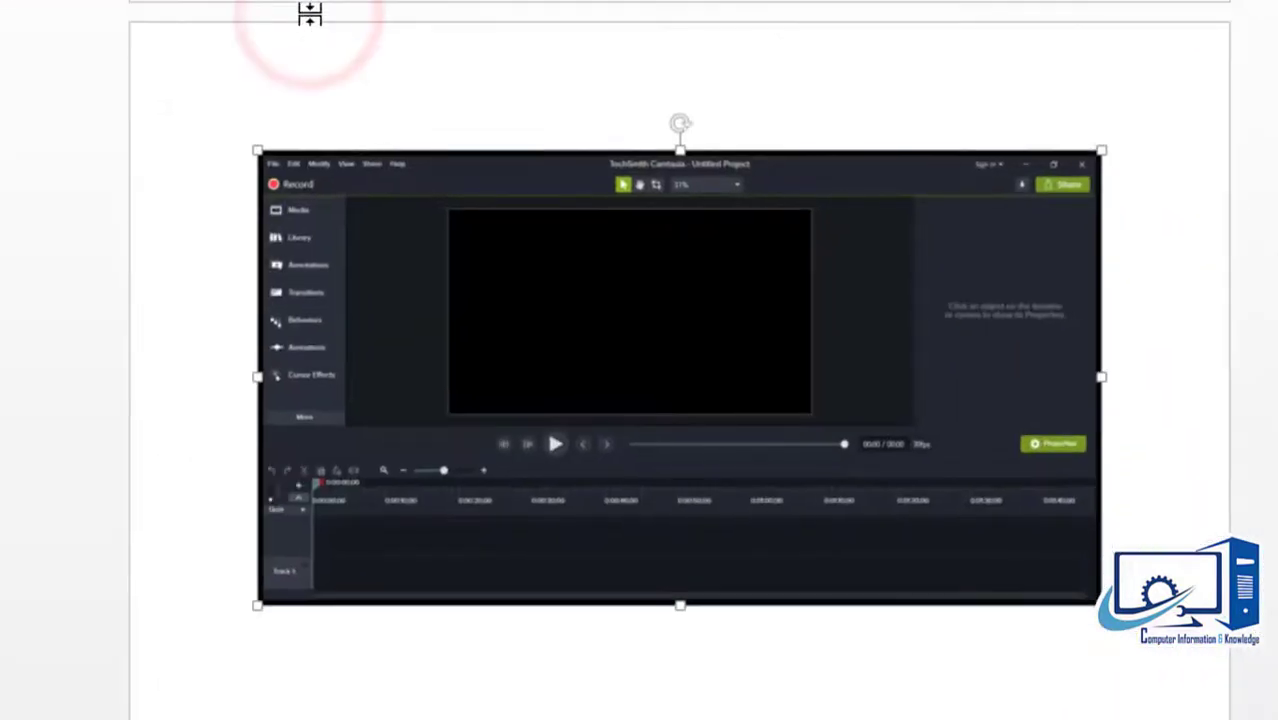
{"action": "left_click", "coordinate": [693, 382]}
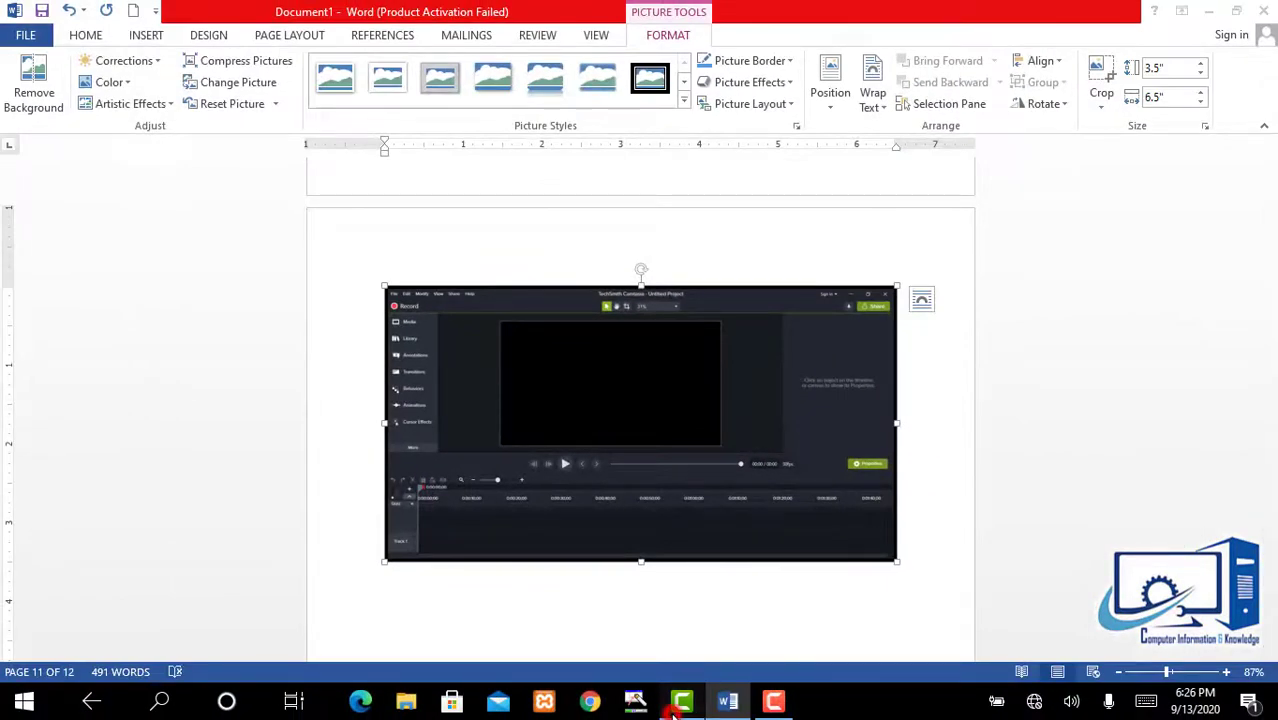
{"action": "left_click", "coordinate": [679, 705]}
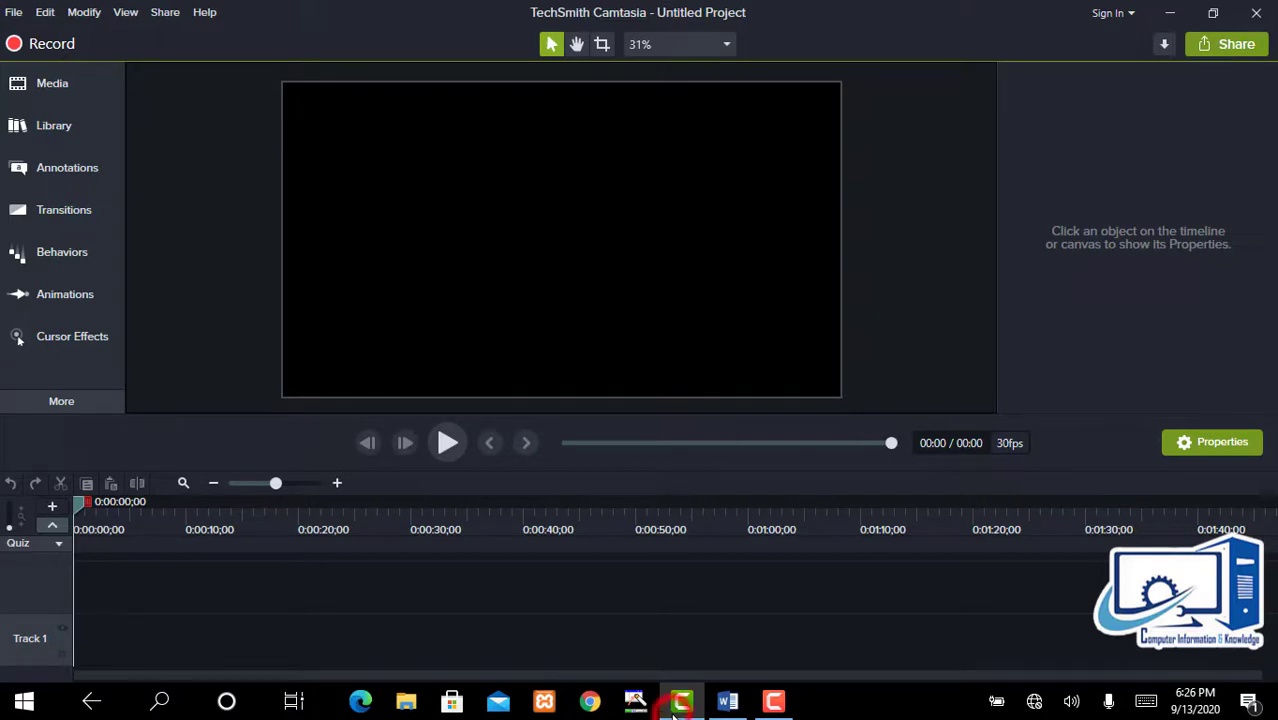
{"action": "left_click", "coordinate": [727, 703]}
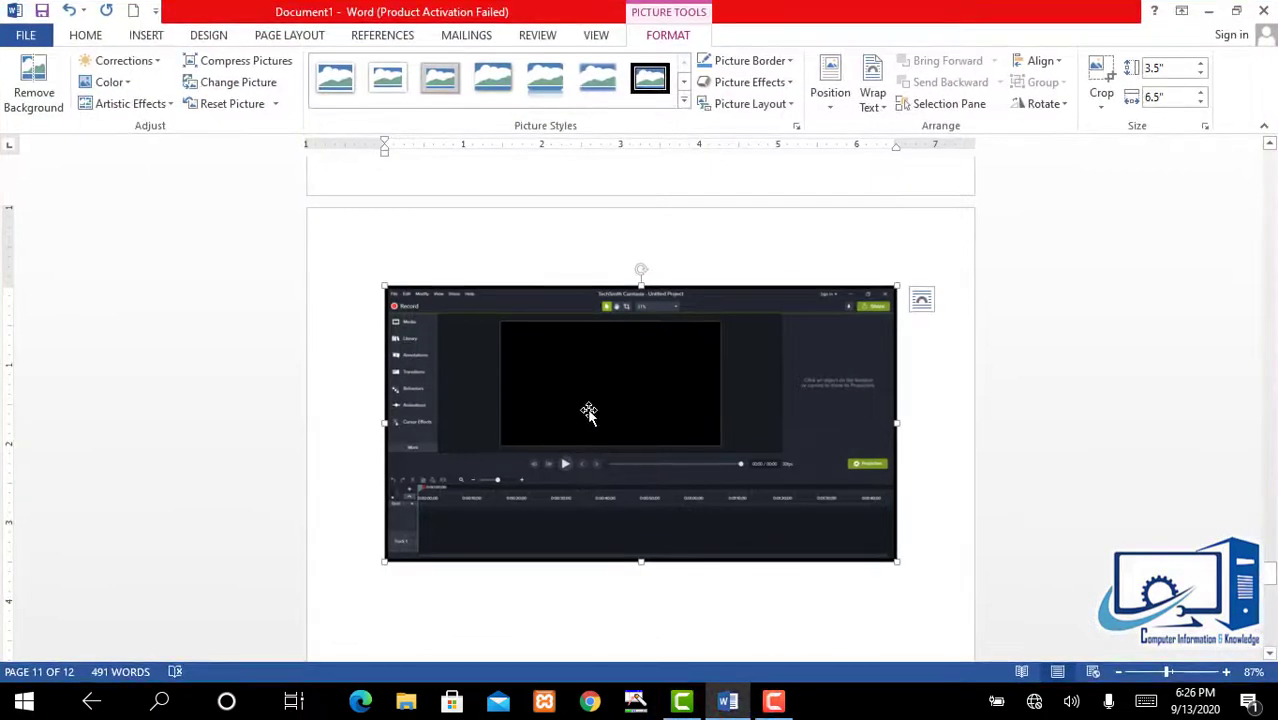
Open Google Chrome.
{"action": "left_click", "coordinate": [591, 704]}
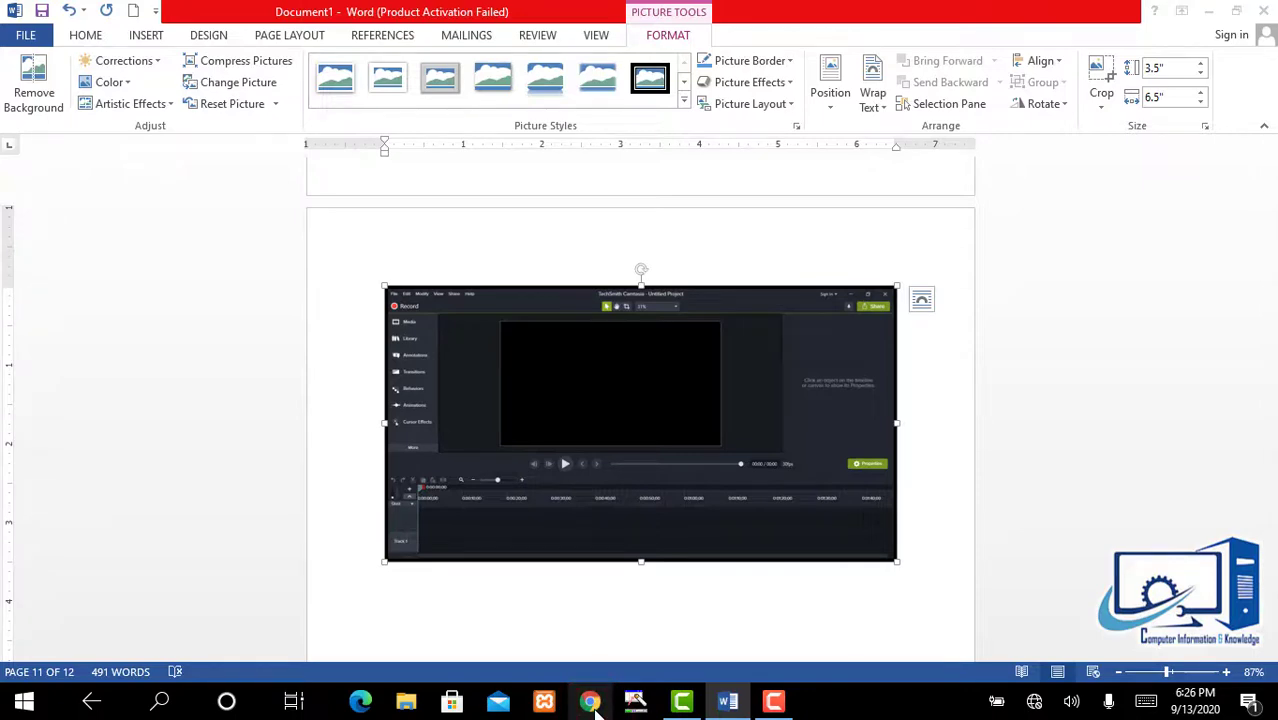